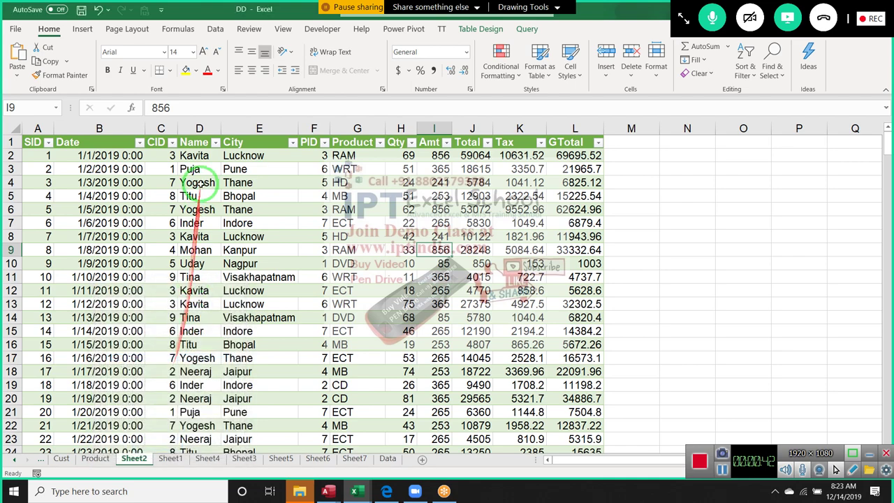
Step: Protect Sheet2 with a confirmed password, leaving only locked and unlocked cell selection allowed
{"action": "left_click", "coordinate": [259, 30]}
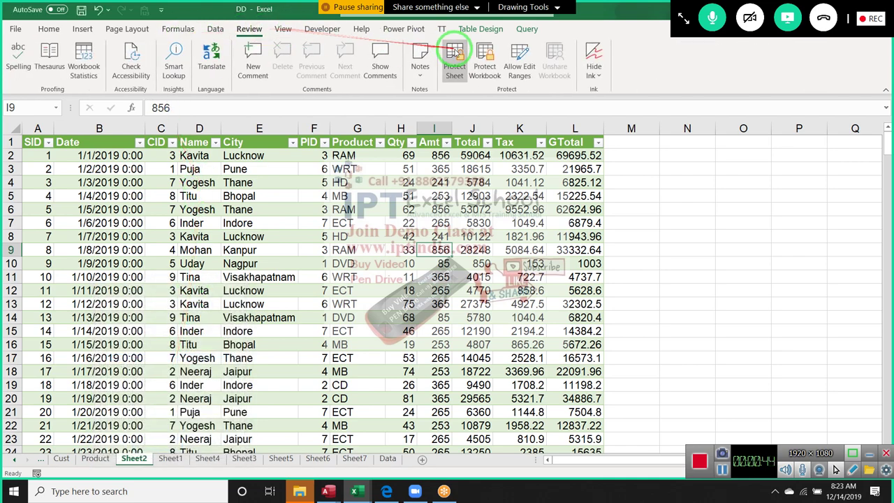
{"action": "left_click", "coordinate": [453, 63]}
{"action": "left_click_drag", "start_coordinate": [21, 492], "coordinate": [195, 340]}
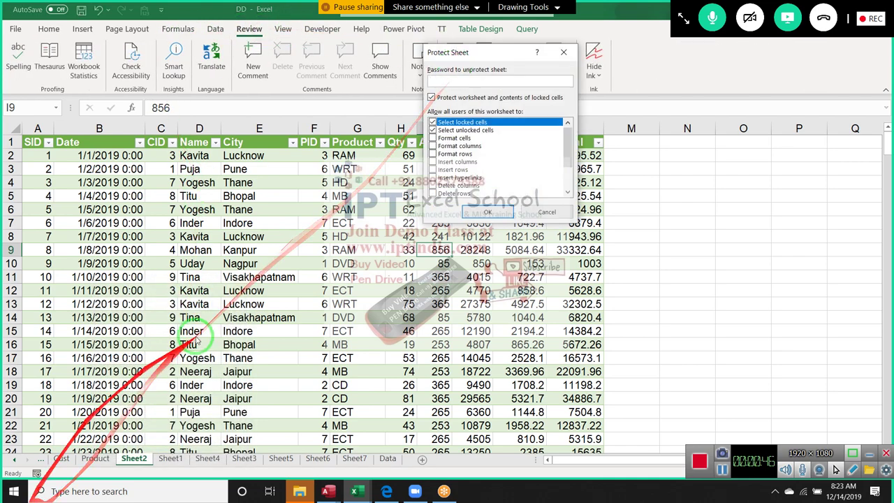
{"action": "mouse_move", "coordinate": [293, 164]}
{"action": "left_mouse_down"}
{"action": "mouse_move", "coordinate": [487, 53]}
{"action": "mouse_move", "coordinate": [299, 156]}
{"action": "left_mouse_up"}
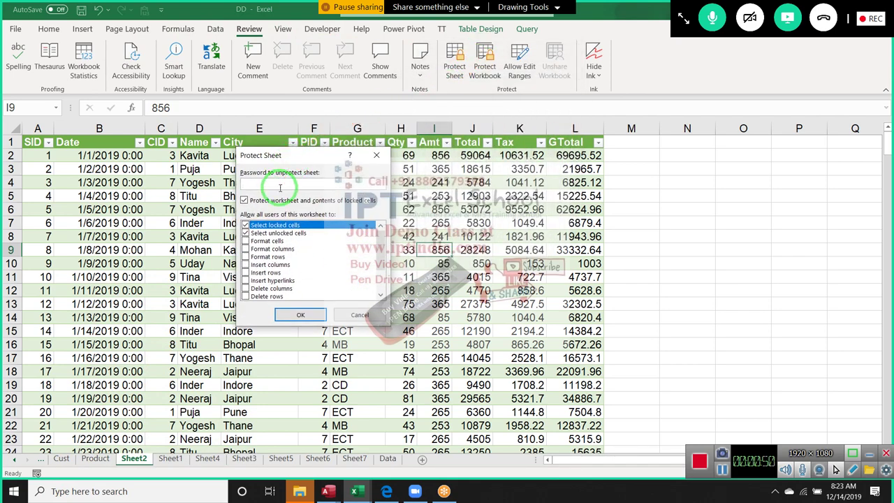
{"action": "key", "text": "Return"}
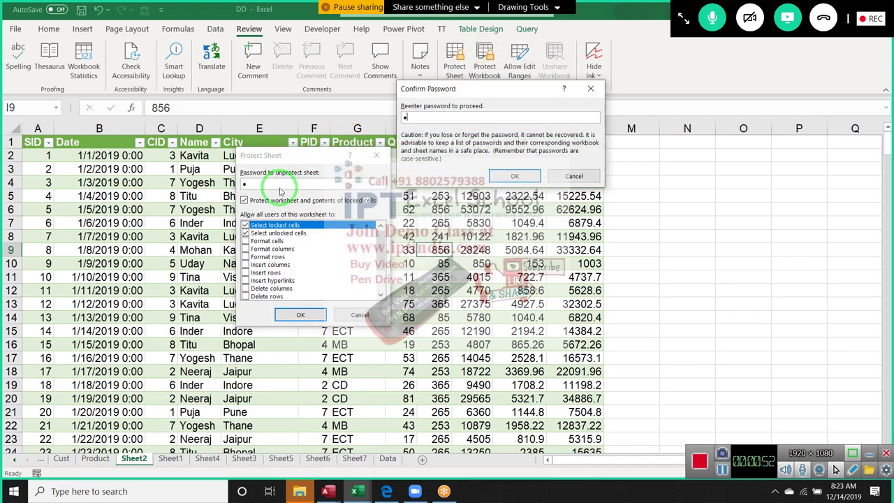
{"action": "left_click_drag", "start_coordinate": [482, 96], "coordinate": [415, 185]}
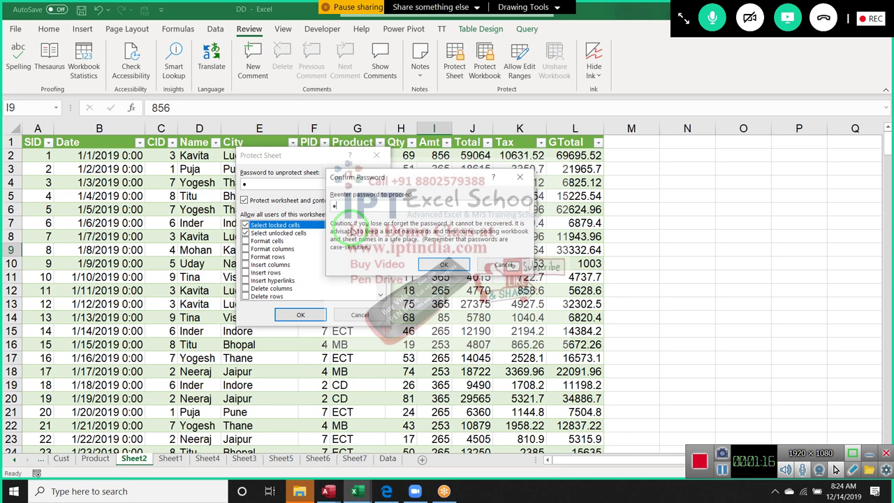
{"action": "left_click", "coordinate": [440, 268]}
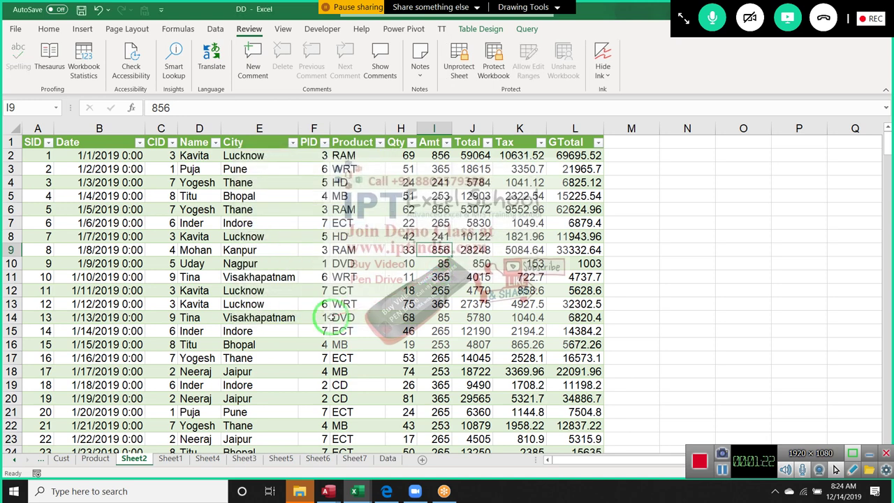
{"action": "mouse_move", "coordinate": [328, 317]}
{"action": "left_mouse_down"}
{"action": "mouse_move", "coordinate": [231, 395]}
{"action": "mouse_move", "coordinate": [203, 433]}
{"action": "mouse_move", "coordinate": [293, 150]}
{"action": "mouse_move", "coordinate": [309, 347]}
{"action": "left_mouse_up"}
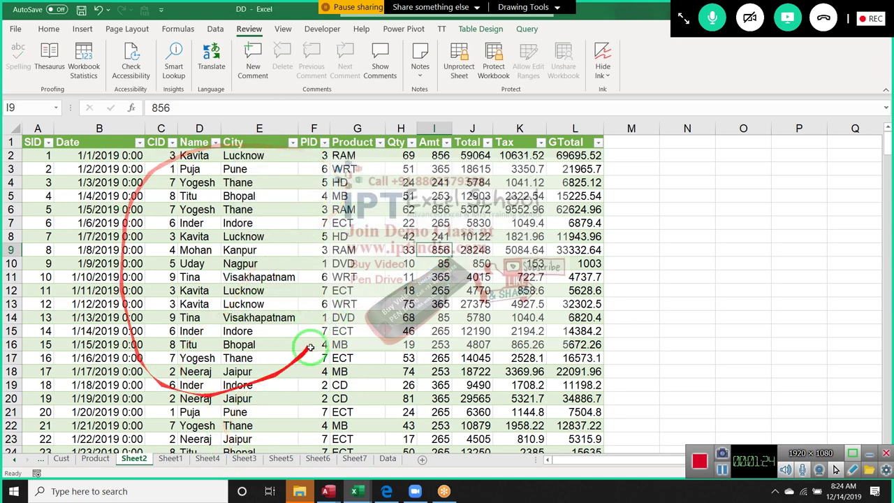
{"action": "left_click", "coordinate": [49, 29]}
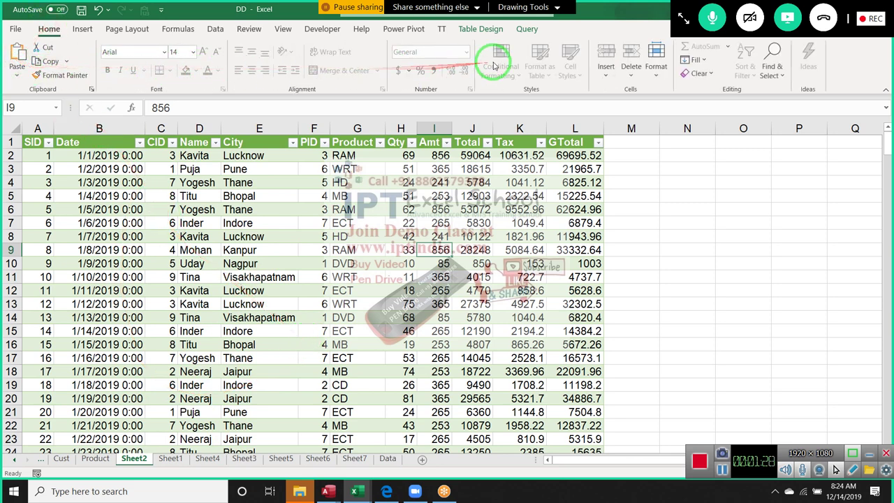
{"action": "left_click", "coordinate": [423, 193]}
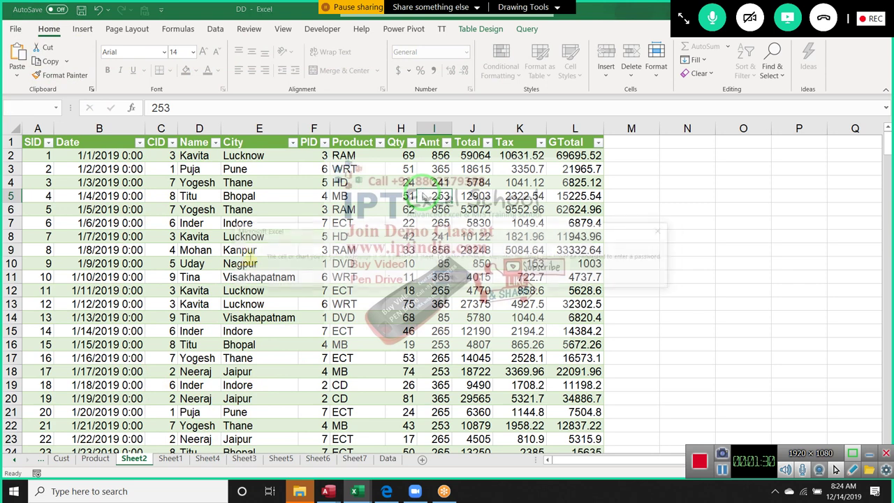
{"action": "double_click", "coordinate": [422, 194]}
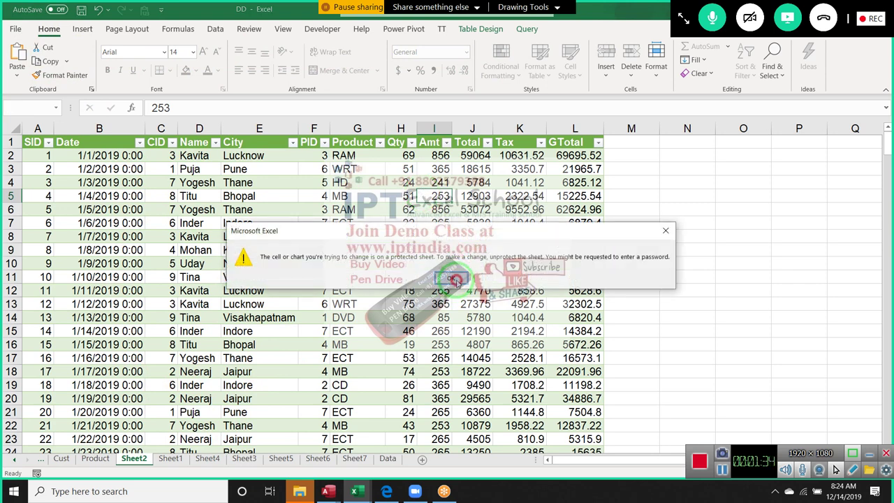
{"action": "left_click", "coordinate": [455, 279]}
{"action": "left_click_drag", "start_coordinate": [260, 259], "coordinate": [123, 304]}
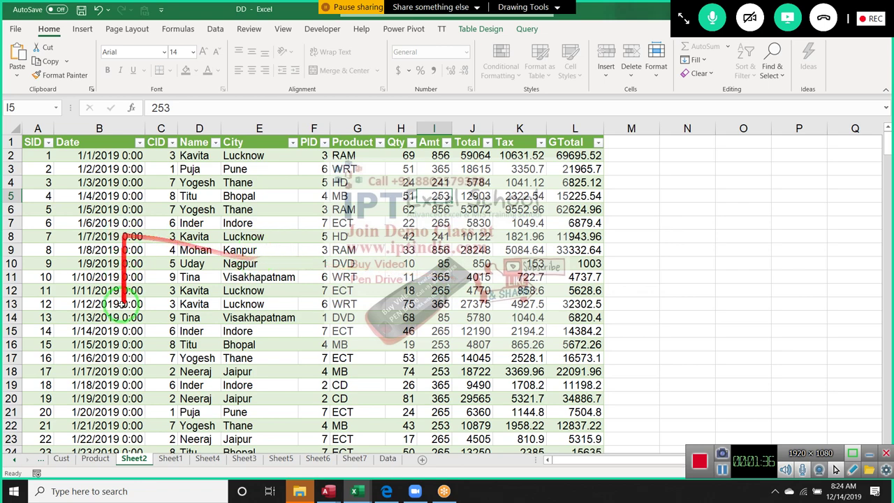
{"action": "left_click", "coordinate": [170, 459]}
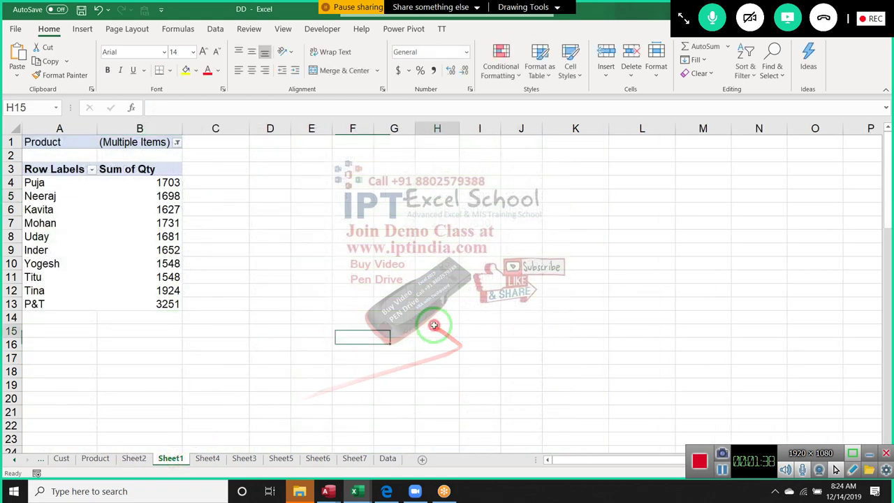
{"action": "key", "text": "Escape"}
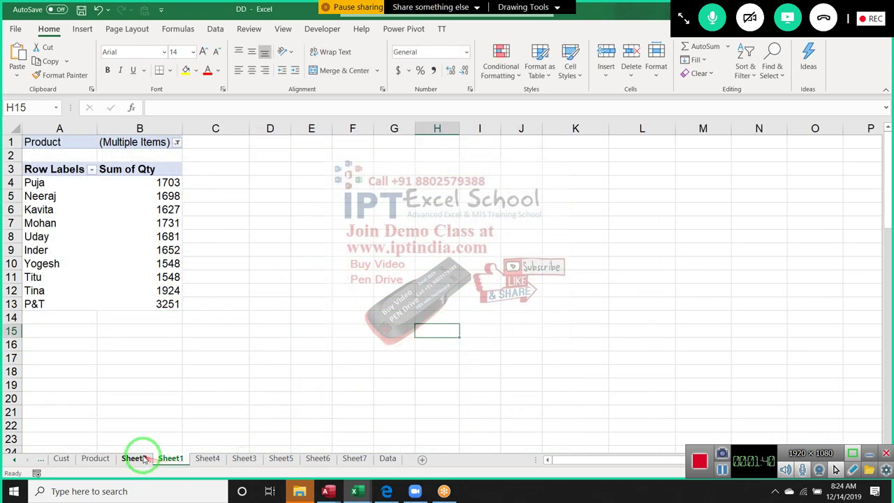
{"action": "left_click", "coordinate": [143, 459]}
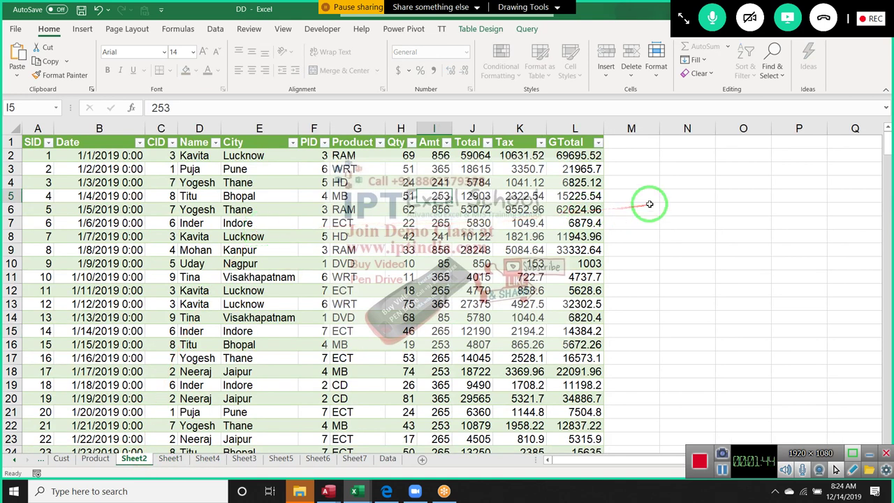
{"action": "scroll", "coordinate": [477, 224], "scroll_direction": "down", "scroll_amount": 6}
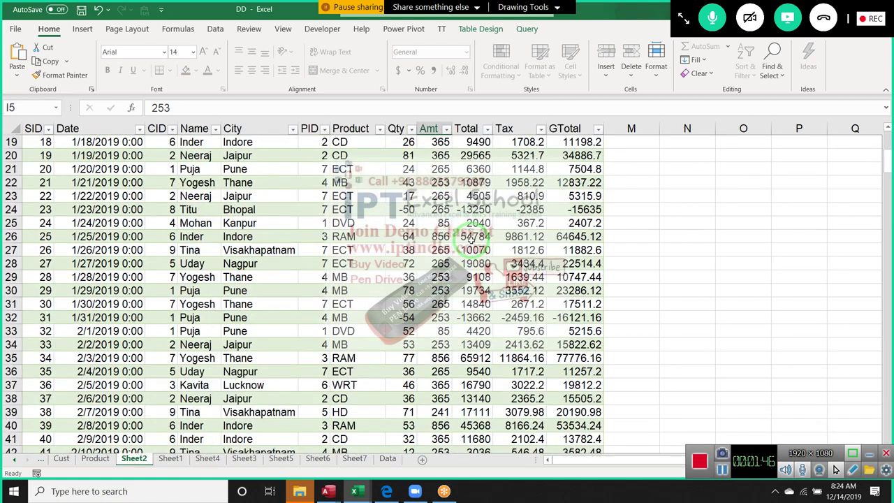
{"action": "scroll", "coordinate": [477, 223], "scroll_direction": "up", "scroll_amount": 6}
{"action": "left_click_drag", "start_coordinate": [112, 155], "coordinate": [541, 340]}
{"action": "key", "text": "ctrl+c"}
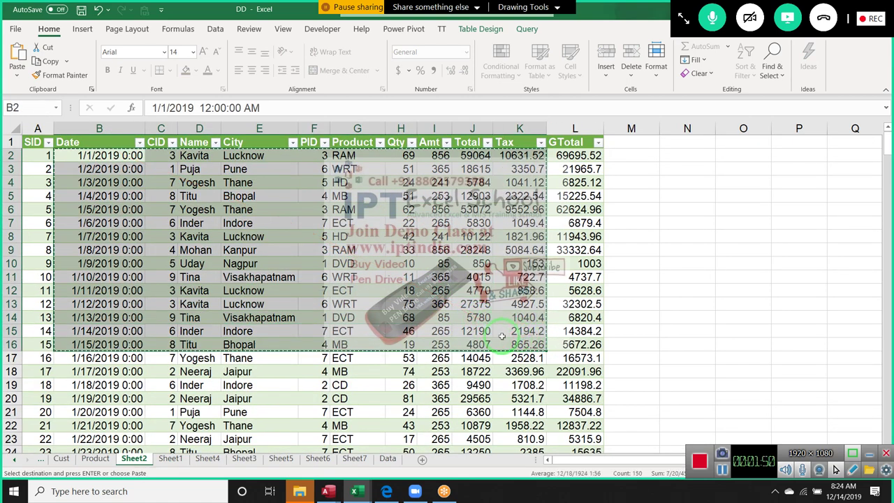
{"action": "left_click", "coordinate": [183, 460]}
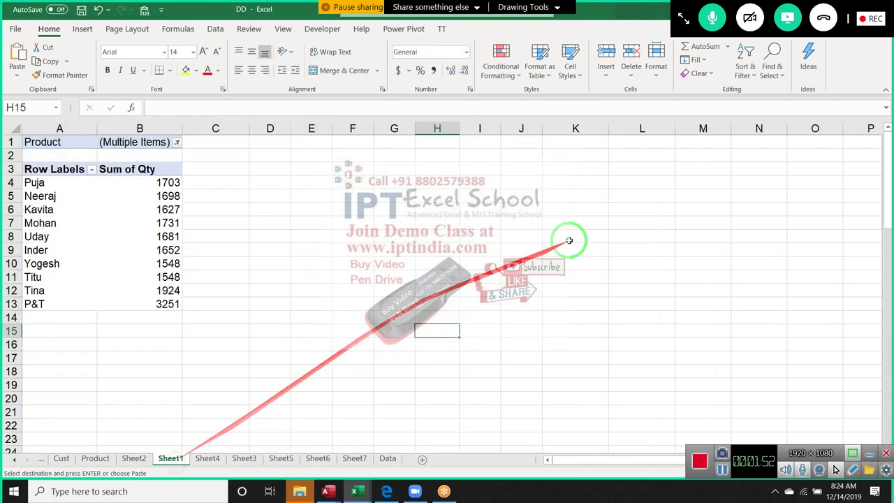
{"action": "left_click", "coordinate": [546, 196]}
{"action": "key", "text": "ctrl+v"}
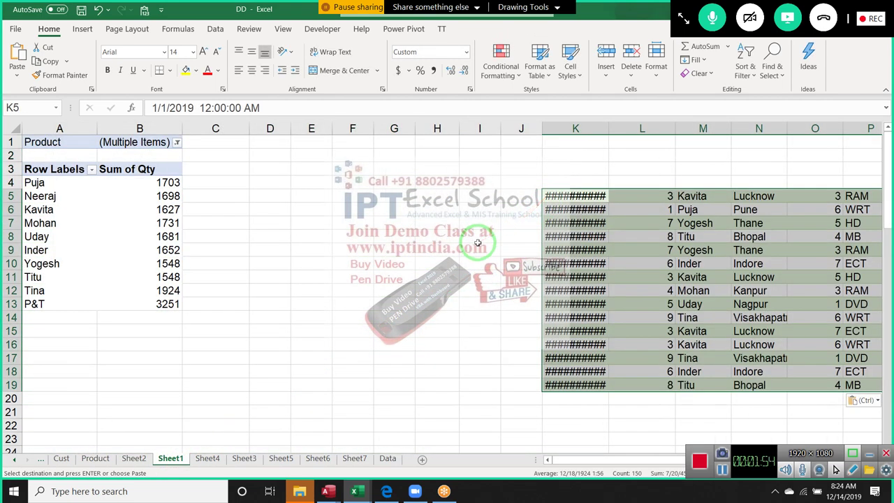
{"action": "key", "text": "ctrl+z"}
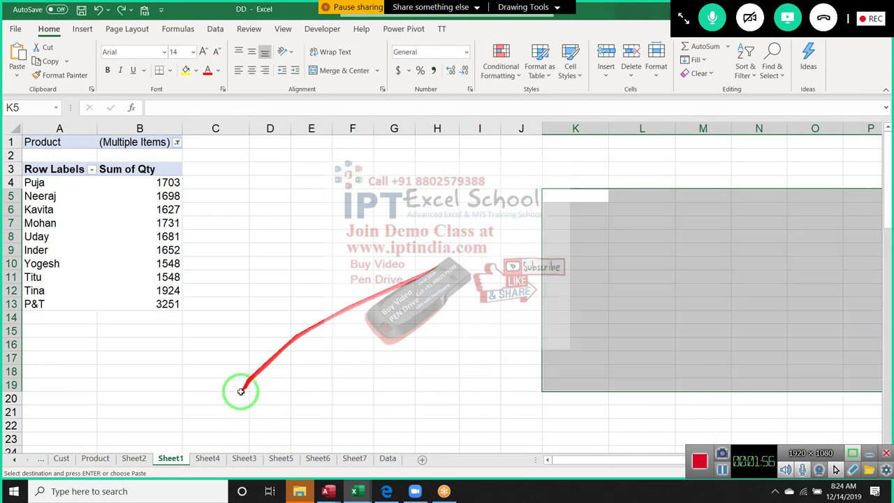
{"action": "left_click", "coordinate": [139, 459]}
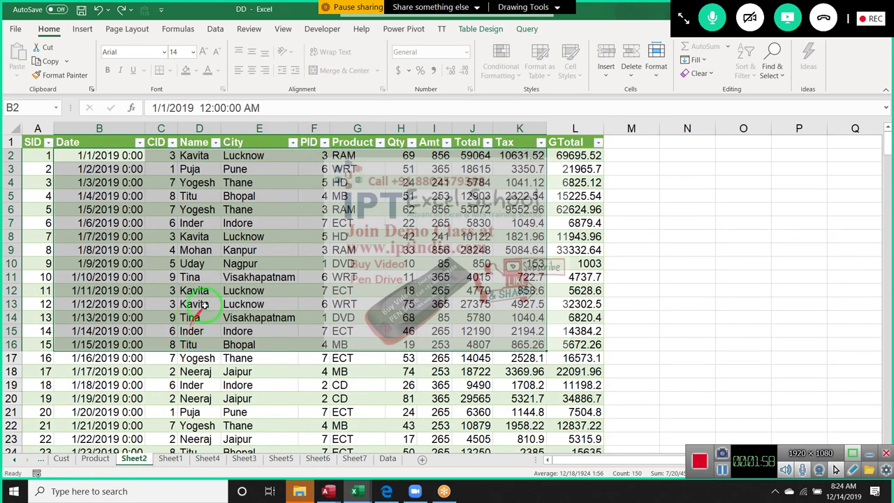
{"action": "key", "text": "Escape"}
{"action": "left_click_drag", "start_coordinate": [241, 277], "coordinate": [237, 264]}
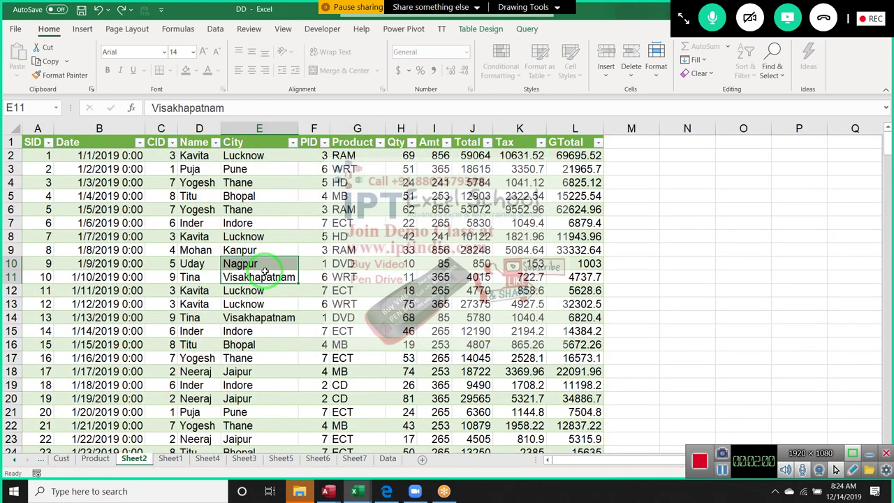
{"action": "left_click", "coordinate": [267, 267]}
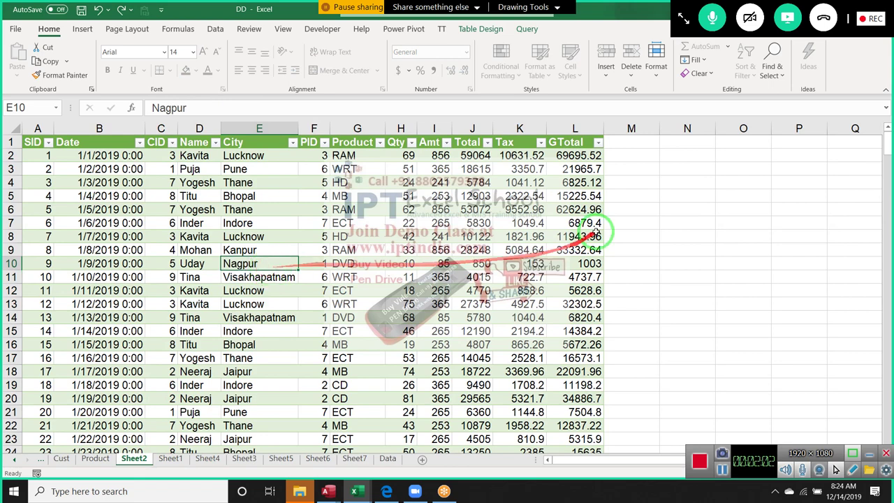
{"action": "left_click_drag", "start_coordinate": [619, 200], "coordinate": [315, 282]}
{"action": "scroll", "coordinate": [314, 281], "scroll_direction": "down", "scroll_amount": 7}
{"action": "scroll", "coordinate": [325, 304], "scroll_direction": "up", "scroll_amount": 7}
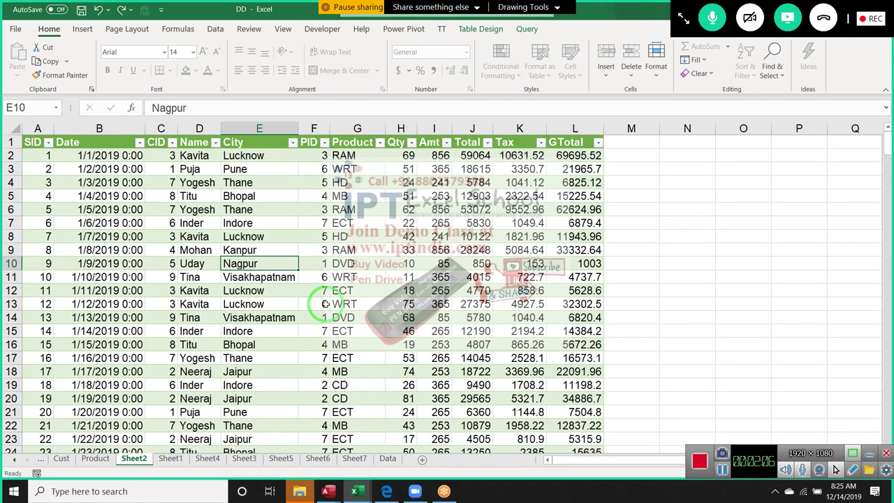
{"action": "right_click", "coordinate": [133, 458]}
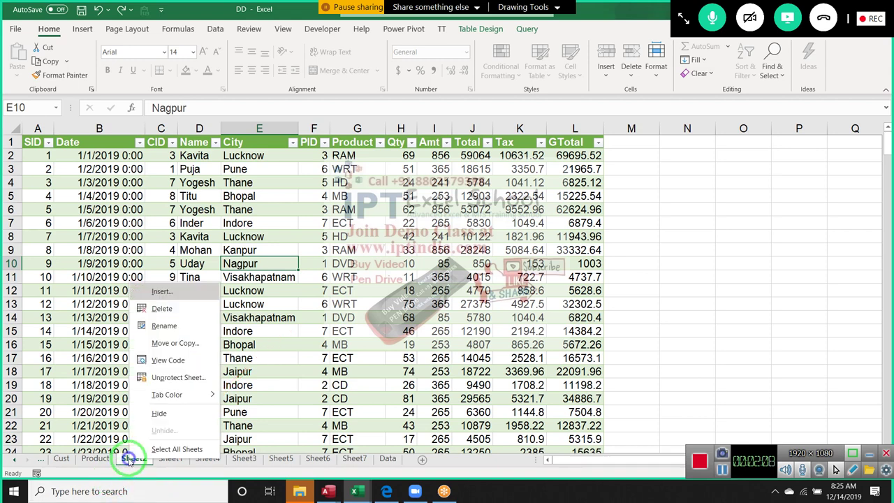
{"action": "left_click", "coordinate": [172, 377]}
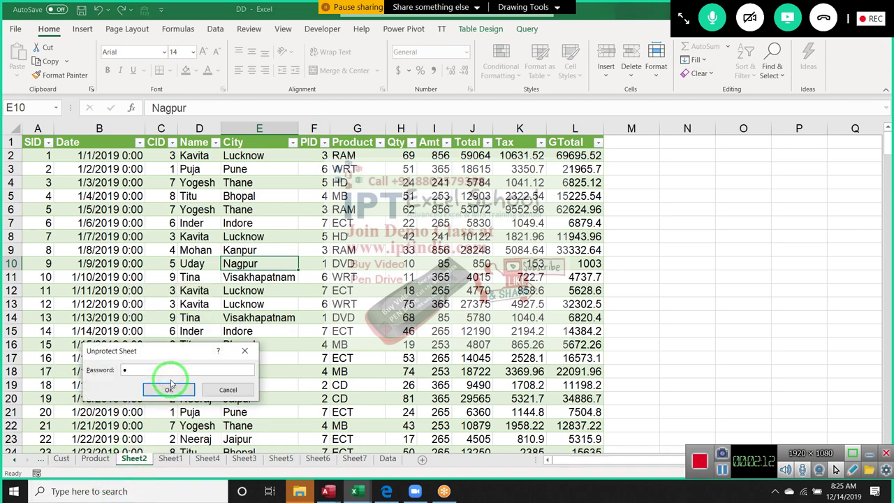
{"action": "left_click", "coordinate": [170, 385]}
{"action": "left_click_drag", "start_coordinate": [170, 381], "coordinate": [291, 306]}
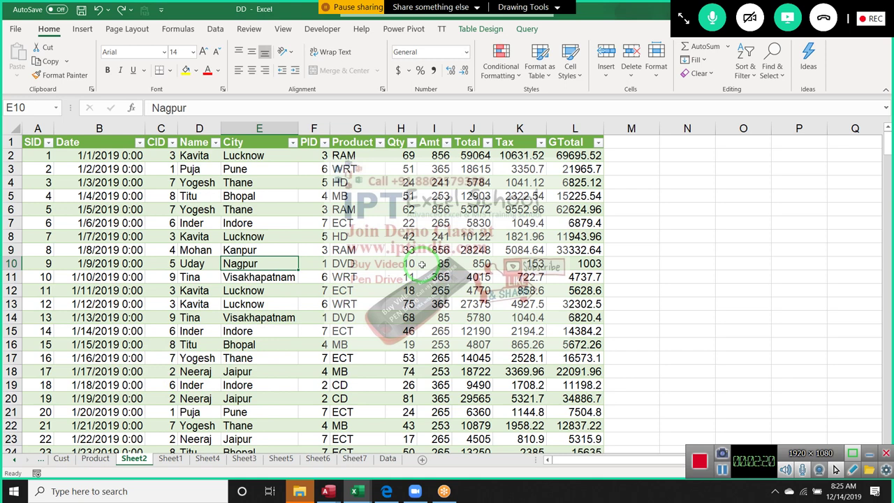
{"action": "left_click_drag", "start_coordinate": [422, 263], "coordinate": [635, 285]}
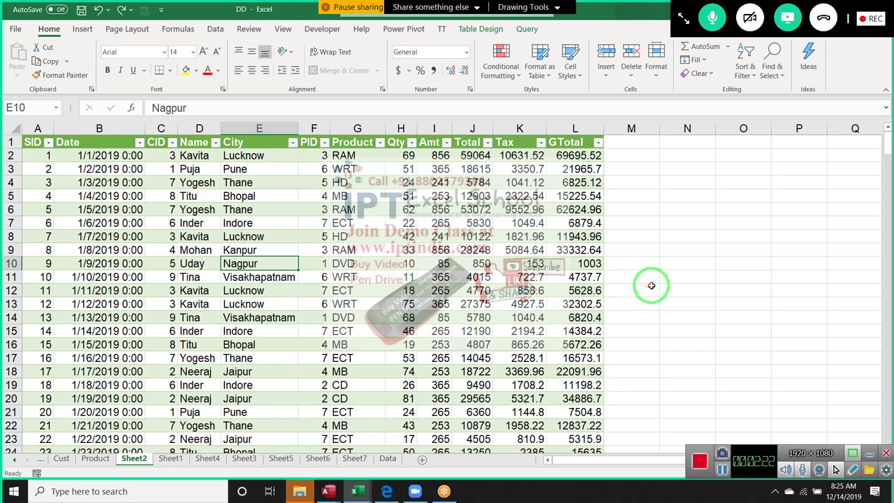
{"action": "left_click", "coordinate": [653, 237]}
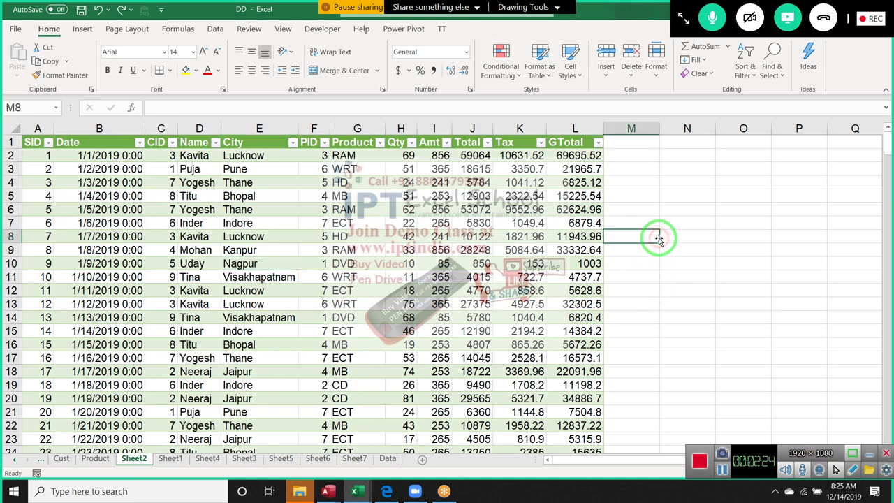
{"action": "left_click_drag", "start_coordinate": [648, 184], "coordinate": [783, 275]}
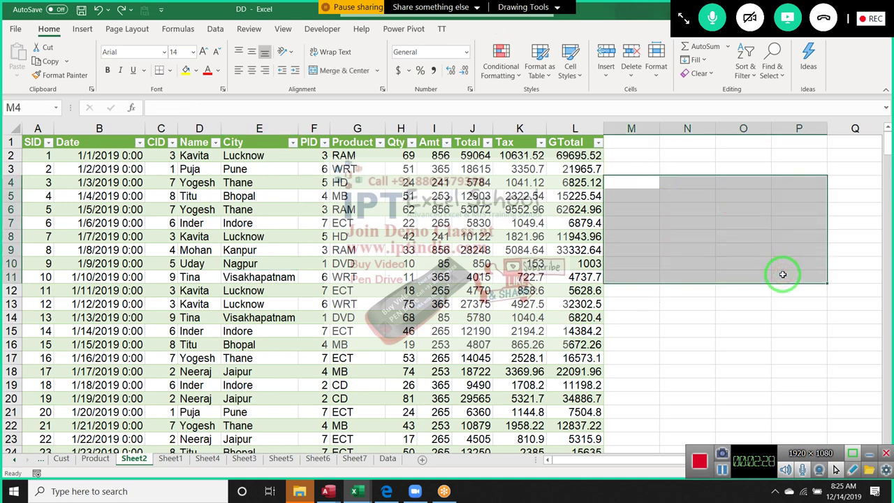
{"action": "left_click", "coordinate": [803, 265]}
{"action": "left_click_drag", "start_coordinate": [796, 268], "coordinate": [105, 153]}
{"action": "left_click_drag", "start_coordinate": [237, 171], "coordinate": [693, 168]}
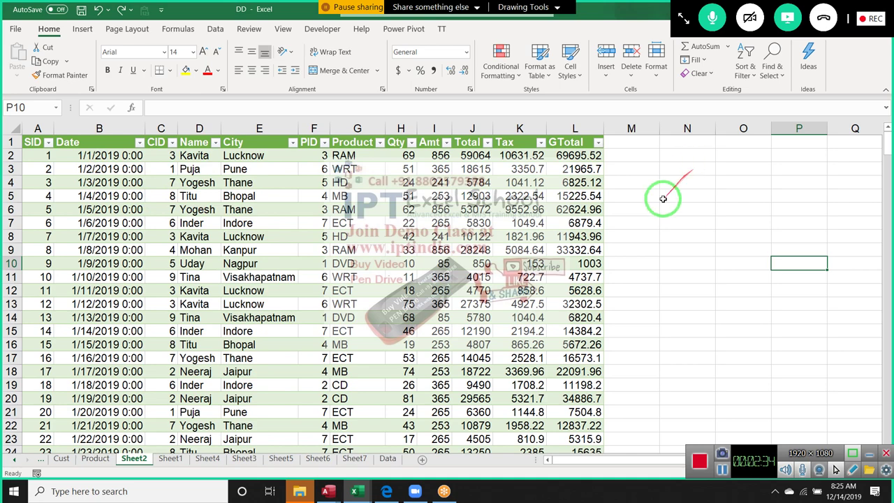
Step: Protect Sheet2 with no password, allowing Format cells and Format rows
{"action": "right_click", "coordinate": [133, 460]}
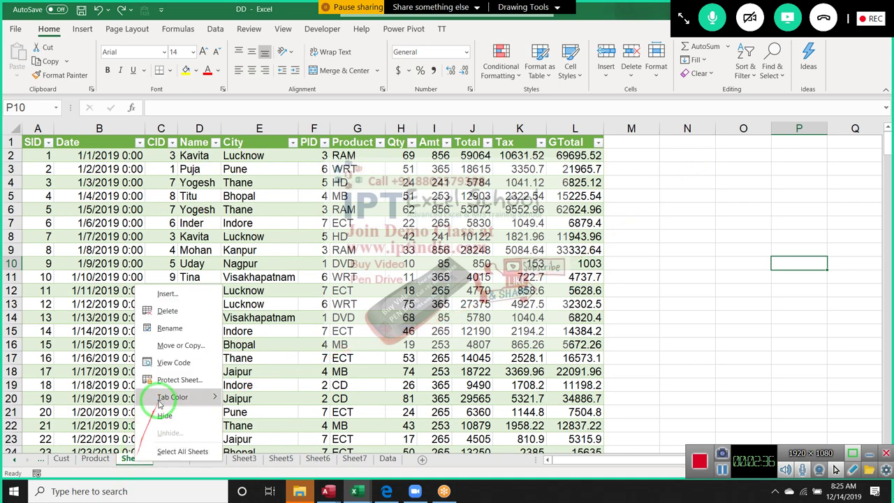
{"action": "left_click", "coordinate": [175, 379]}
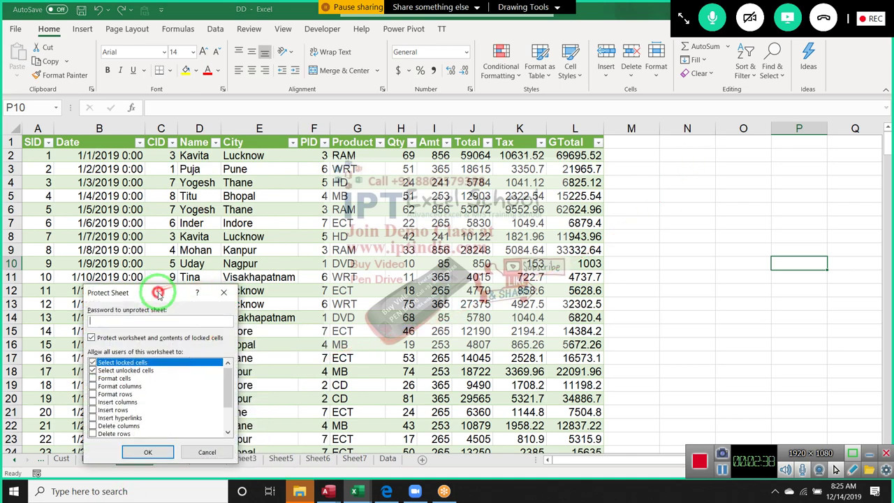
{"action": "left_click_drag", "start_coordinate": [188, 292], "coordinate": [403, 235]}
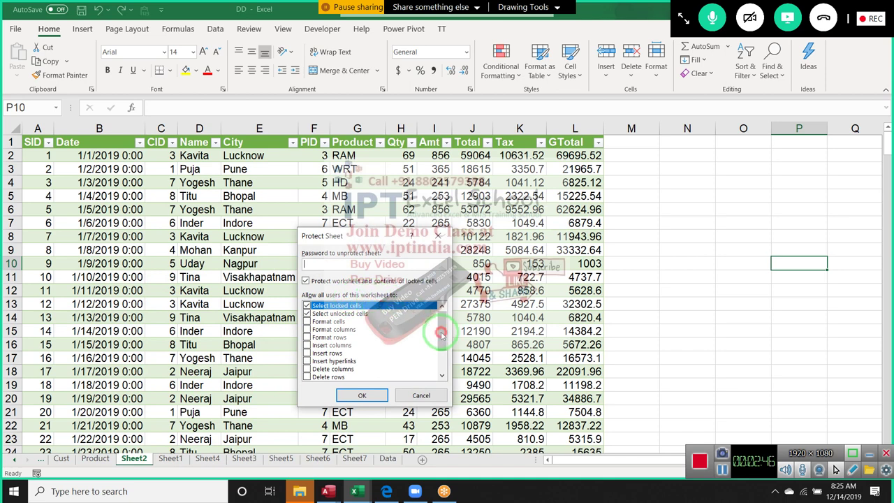
{"action": "mouse_move", "coordinate": [441, 335]}
{"action": "left_mouse_down"}
{"action": "mouse_move", "coordinate": [445, 364]}
{"action": "mouse_move", "coordinate": [441, 334]}
{"action": "mouse_move", "coordinate": [442, 342]}
{"action": "left_mouse_up"}
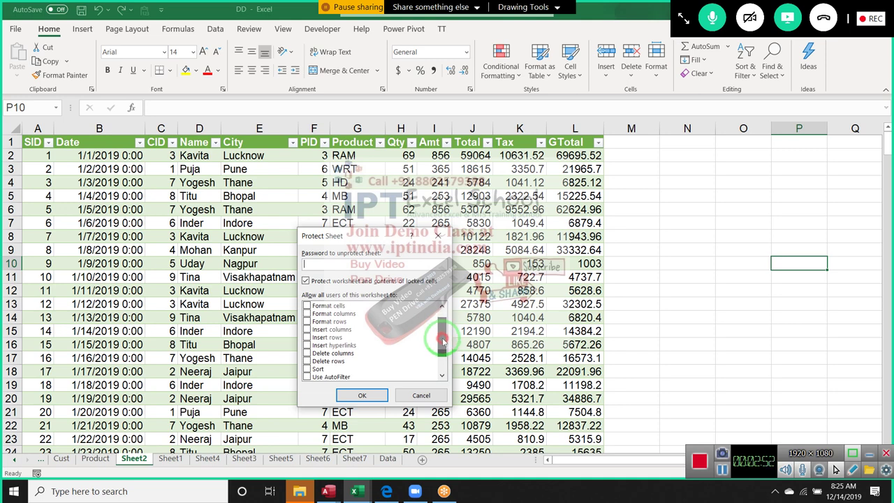
{"action": "left_click", "coordinate": [307, 321]}
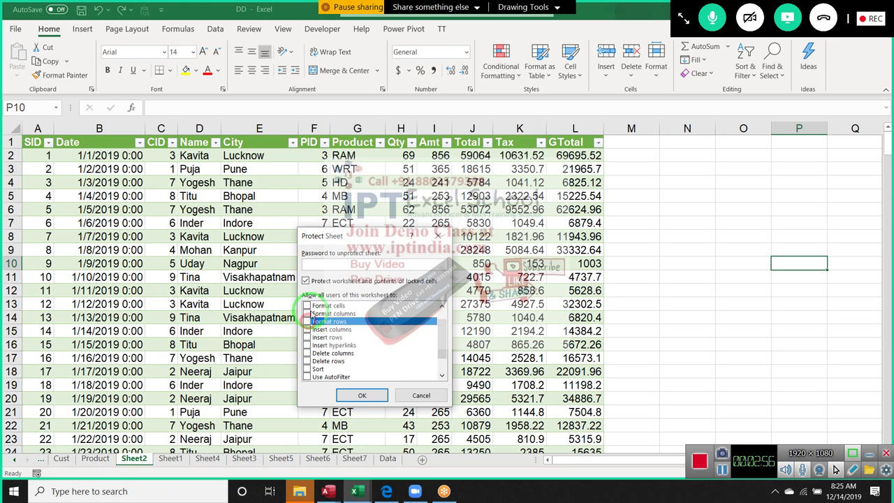
{"action": "left_click", "coordinate": [308, 305]}
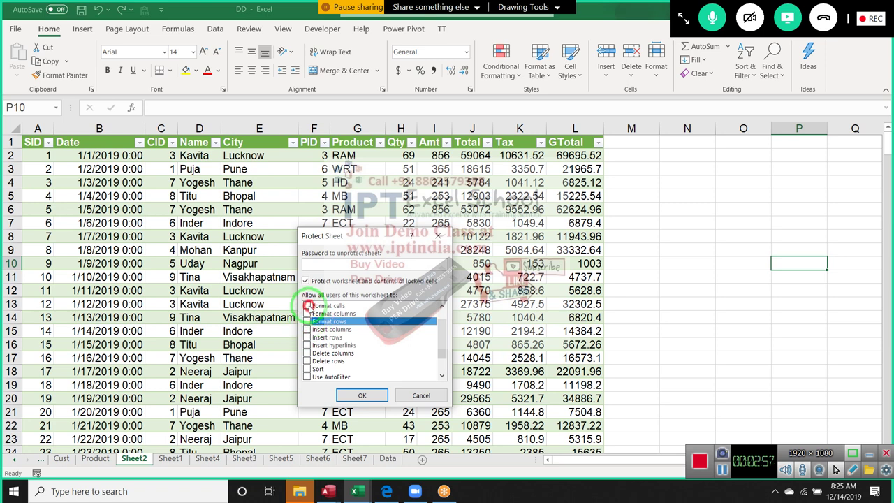
{"action": "left_click", "coordinate": [362, 395]}
Step: Try editing cell E14, dismiss the protection warning, and fill F7:H12 yellow
{"action": "double_click", "coordinate": [294, 319]}
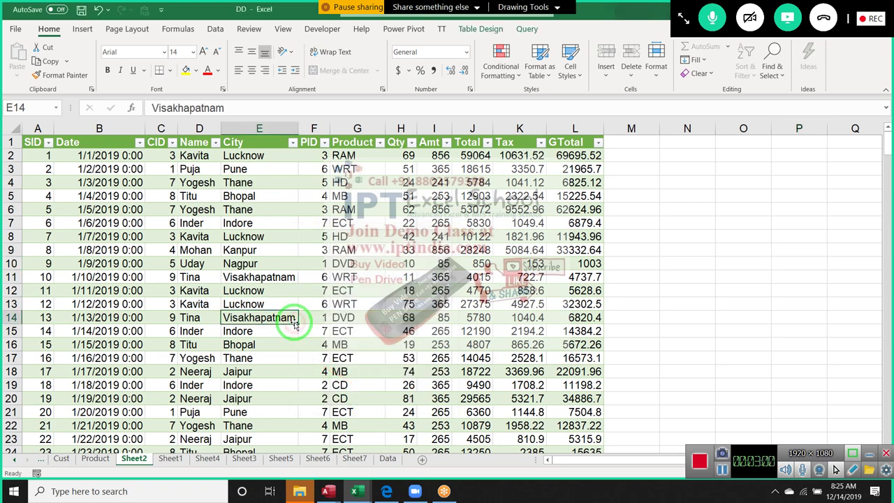
{"action": "key", "text": "Return"}
{"action": "left_click_drag", "start_coordinate": [323, 225], "coordinate": [403, 289]}
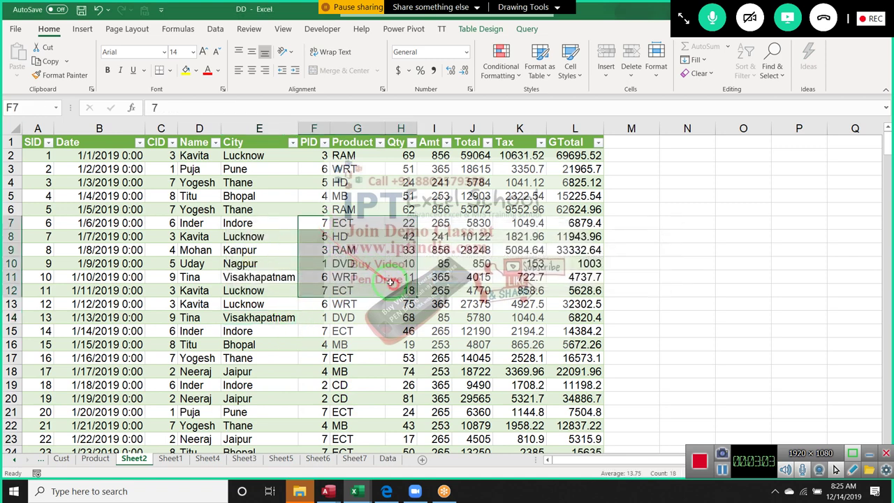
{"action": "left_click", "coordinate": [186, 73]}
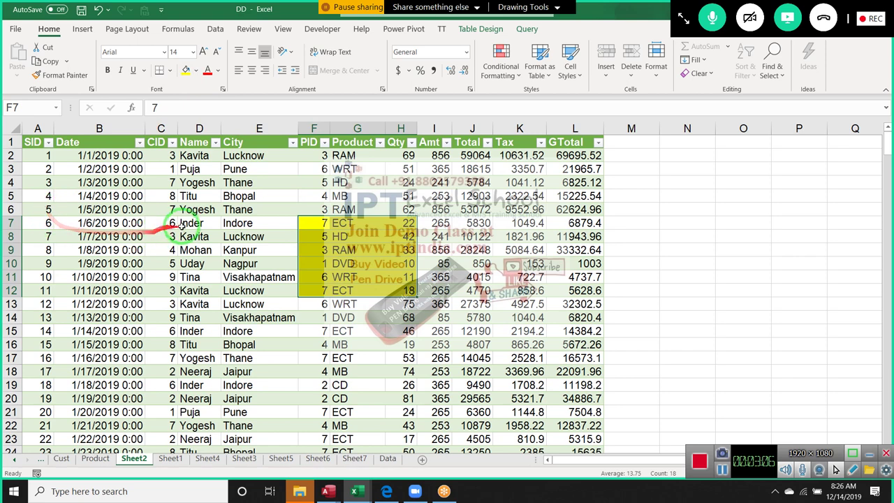
Step: Unprotect Sheet2, then review the Protect Sheet permissions and close the dialog without protecting
{"action": "right_click", "coordinate": [133, 458]}
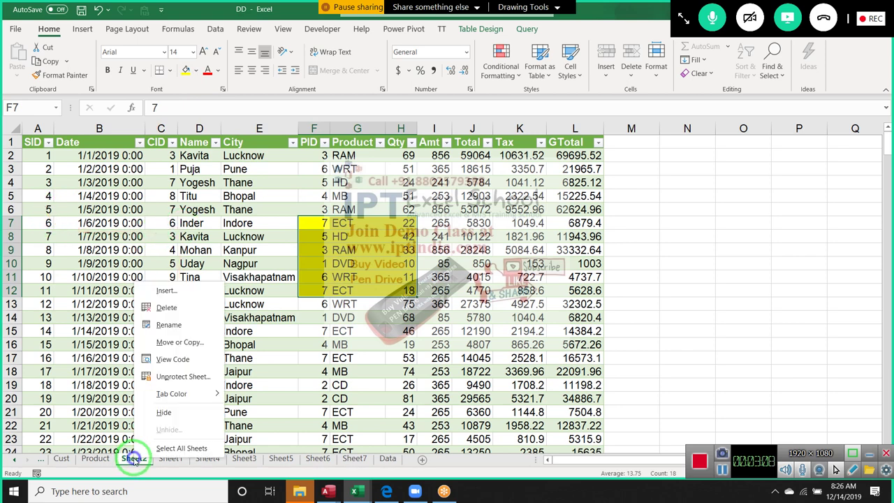
{"action": "key", "text": "Escape"}
{"action": "right_click", "coordinate": [148, 462]}
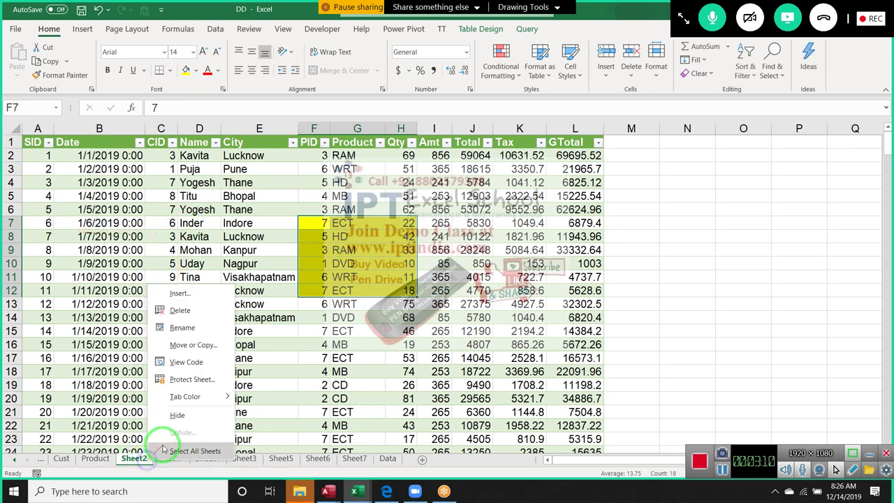
{"action": "left_click", "coordinate": [187, 375]}
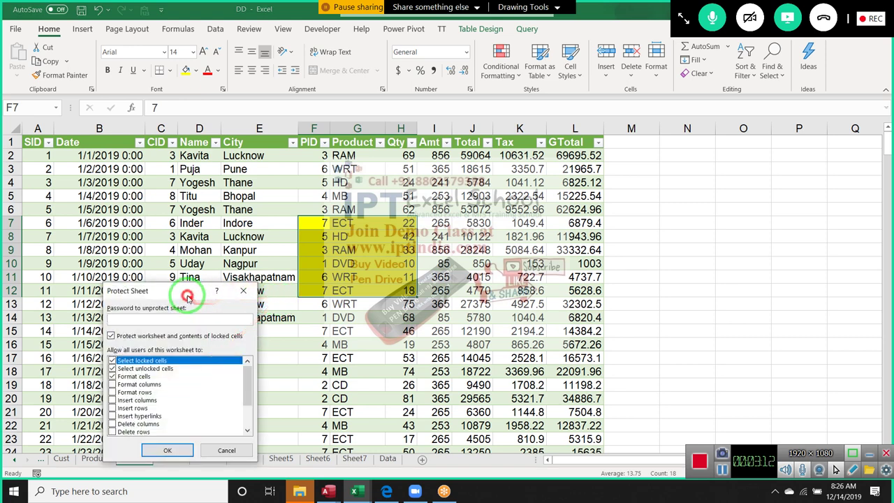
{"action": "left_click_drag", "start_coordinate": [185, 296], "coordinate": [198, 231]}
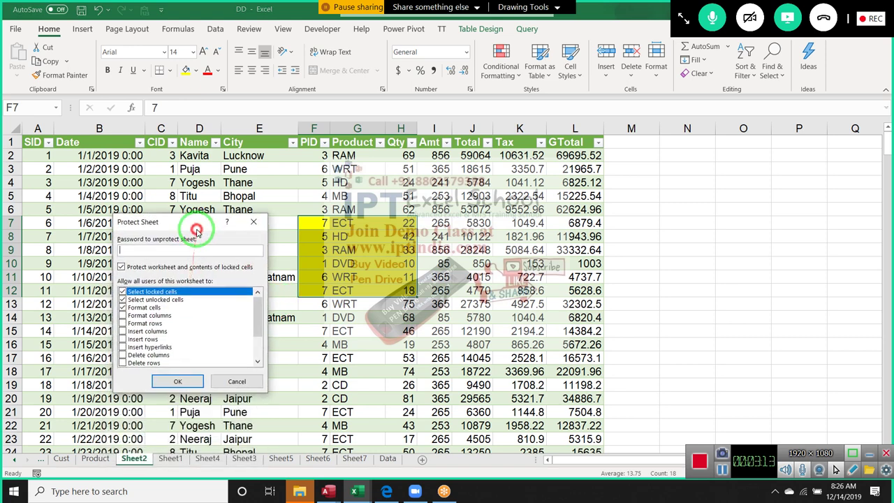
{"action": "left_click", "coordinate": [122, 308]}
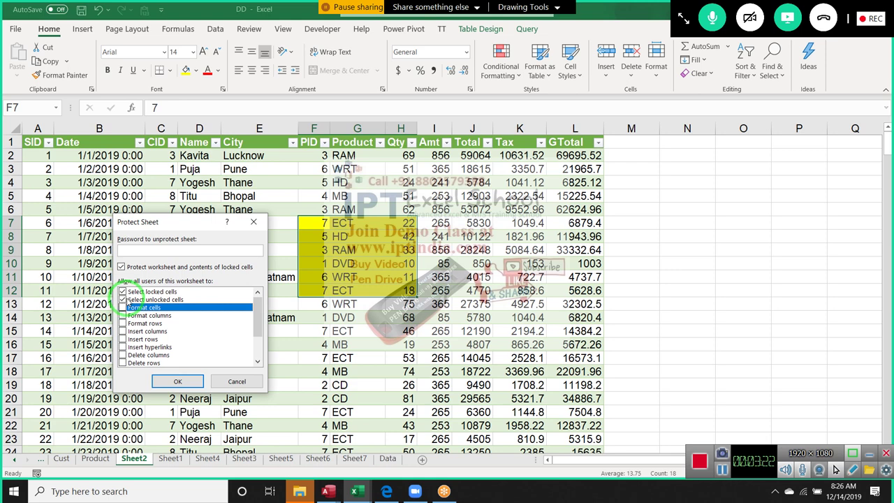
{"action": "left_click", "coordinate": [254, 221]}
{"action": "left_click", "coordinate": [648, 222]}
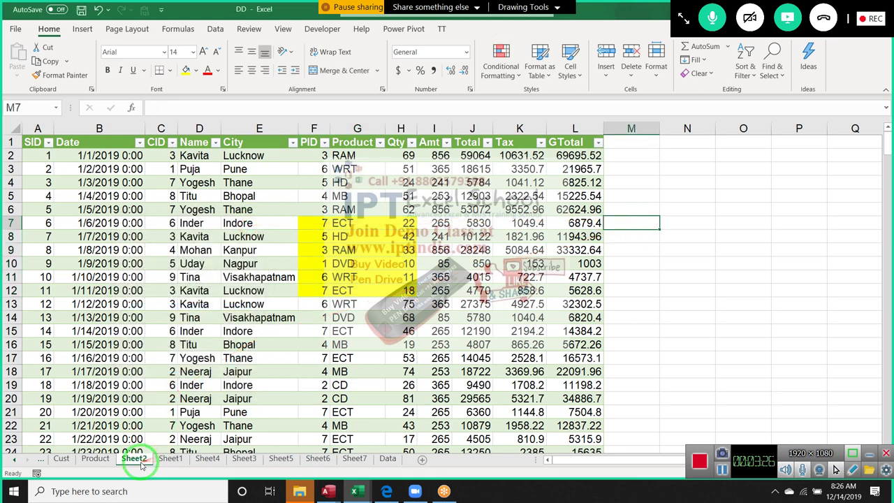
Step: Protect Sheet2 with Format cells and both cell-selection permissions turned off
{"action": "right_click", "coordinate": [134, 458]}
{"action": "left_click", "coordinate": [171, 381]}
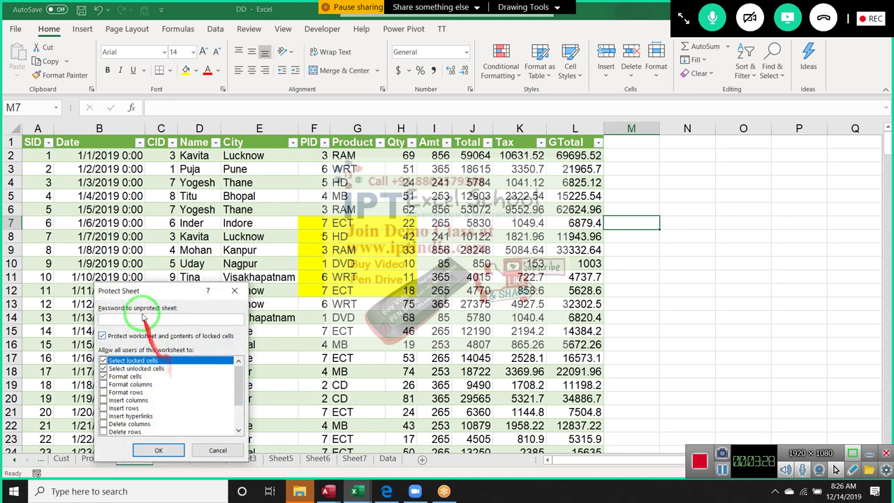
{"action": "left_click", "coordinate": [110, 351]}
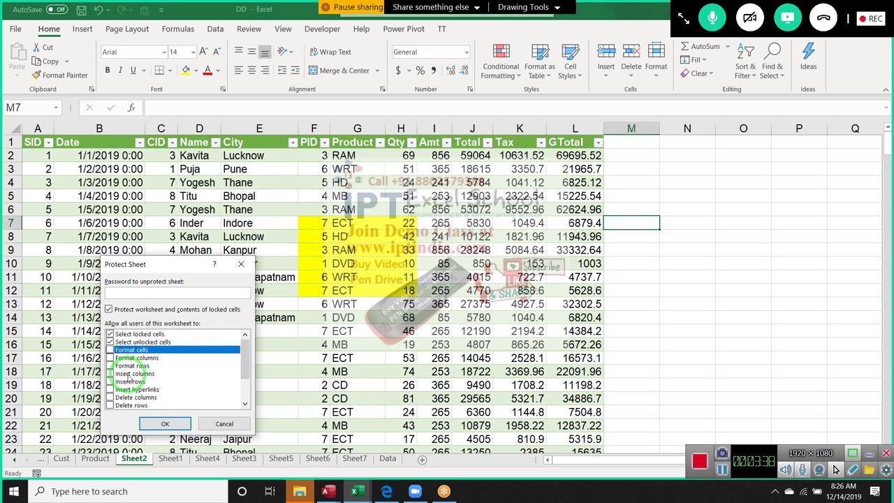
{"action": "left_click", "coordinate": [110, 341]}
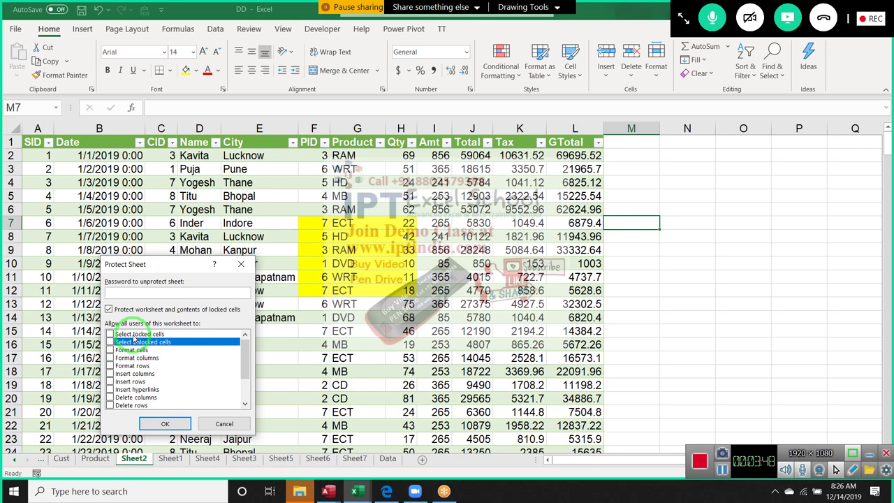
{"action": "left_click", "coordinate": [155, 294]}
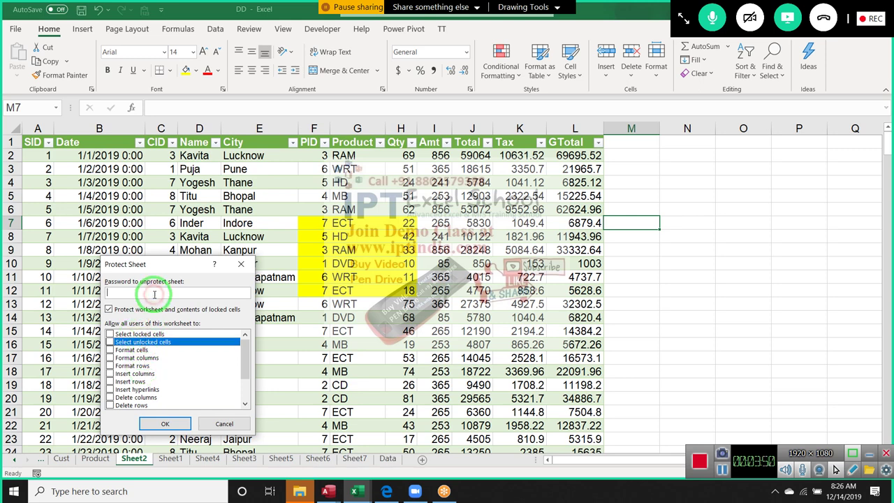
{"action": "left_click", "coordinate": [167, 429]}
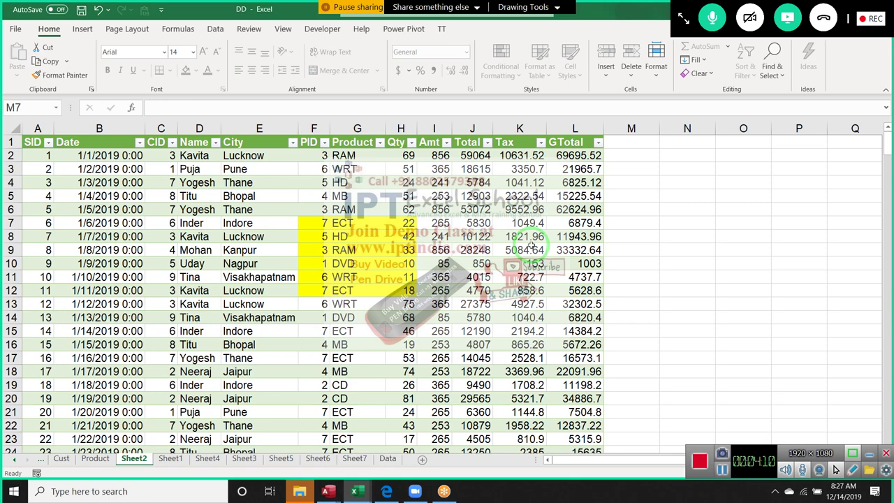
Step: Copy cell M7 with Ctrl+C
{"action": "key", "text": "ctrl+c"}
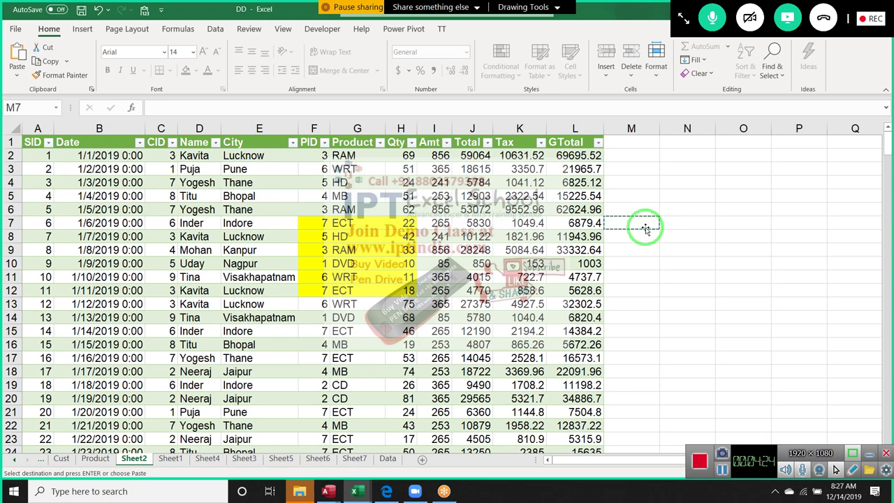
{"action": "right_click", "coordinate": [147, 462]}
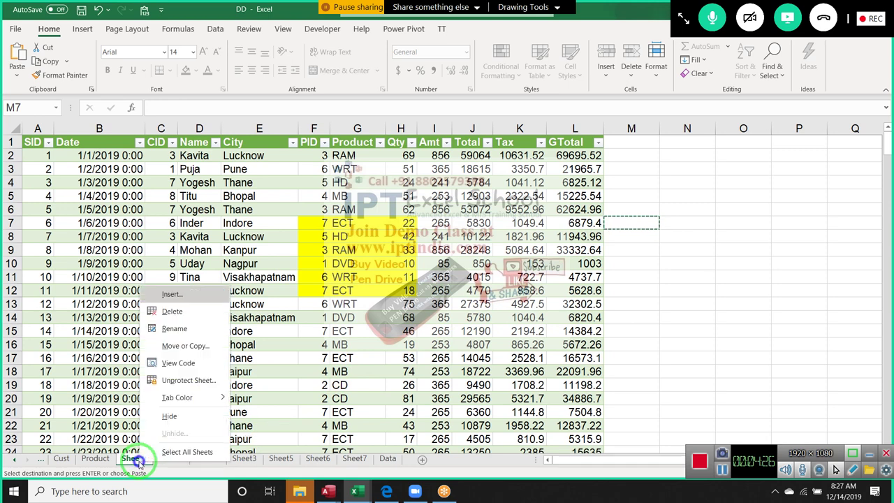
{"action": "left_click", "coordinate": [150, 457]}
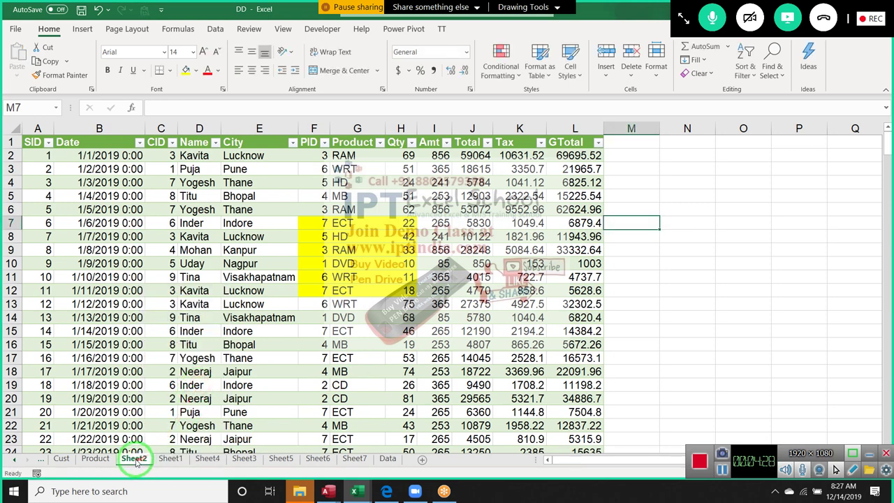
{"action": "right_click", "coordinate": [146, 459]}
{"action": "left_click", "coordinate": [180, 379]}
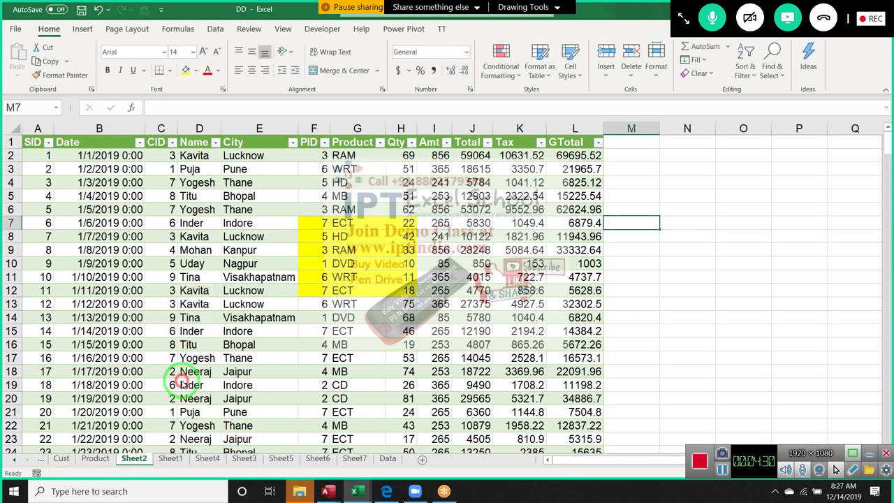
{"action": "left_click_drag", "start_coordinate": [151, 288], "coordinate": [230, 226]}
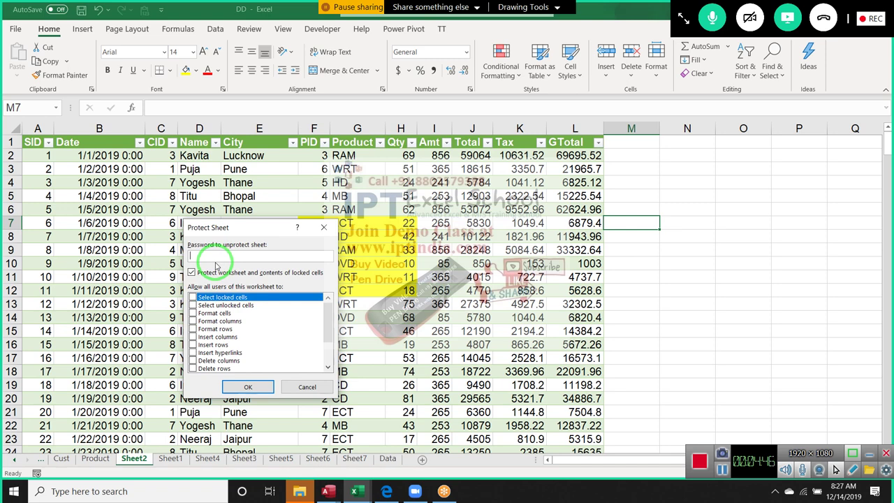
{"action": "left_click", "coordinate": [308, 388]}
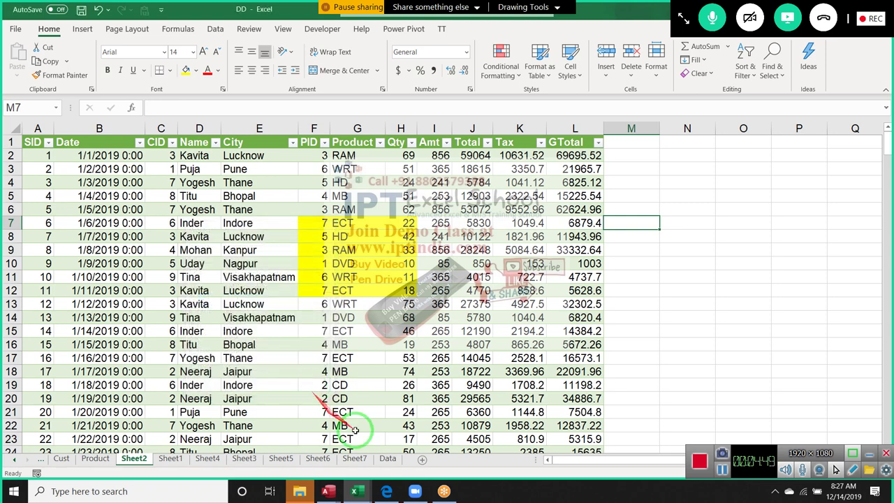
Step: Insert new sheet Sheet8 and fill cells C5:F17 yellow
{"action": "left_click", "coordinate": [420, 459]}
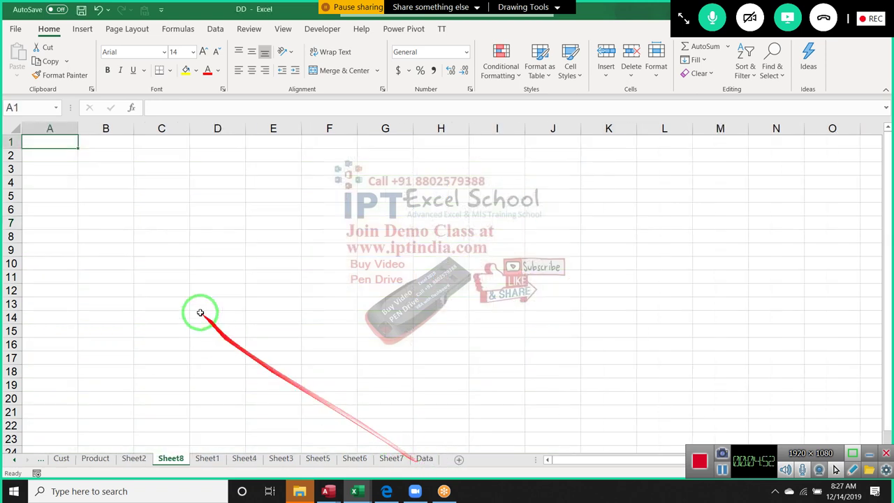
{"action": "left_click_drag", "start_coordinate": [181, 200], "coordinate": [344, 354]}
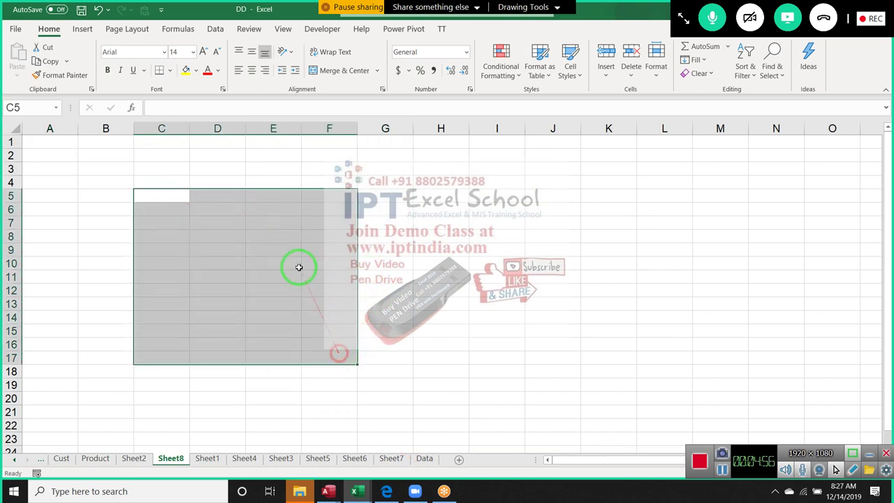
{"action": "left_click", "coordinate": [186, 70]}
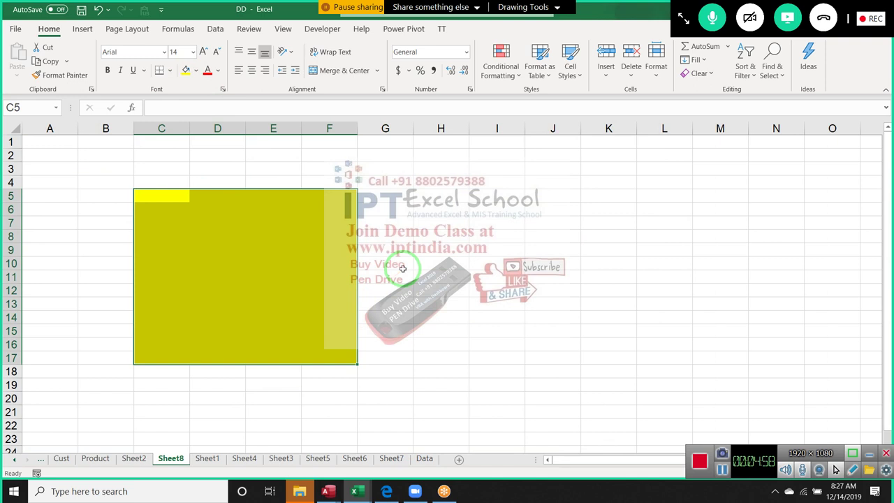
{"action": "left_click", "coordinate": [389, 276]}
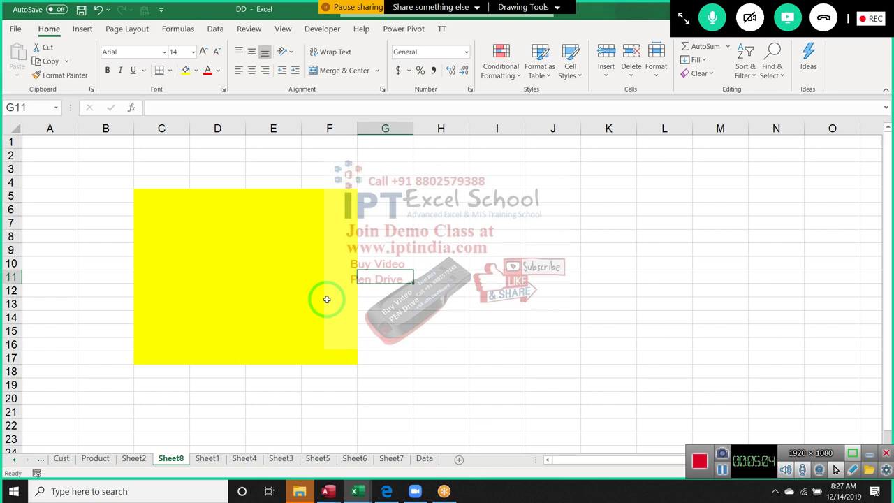
Step: Demonstrate selecting cells: the yellow block C5:F17, D7:E13, and empty ranges at H4 and H7
{"action": "left_click_drag", "start_coordinate": [155, 202], "coordinate": [323, 361]}
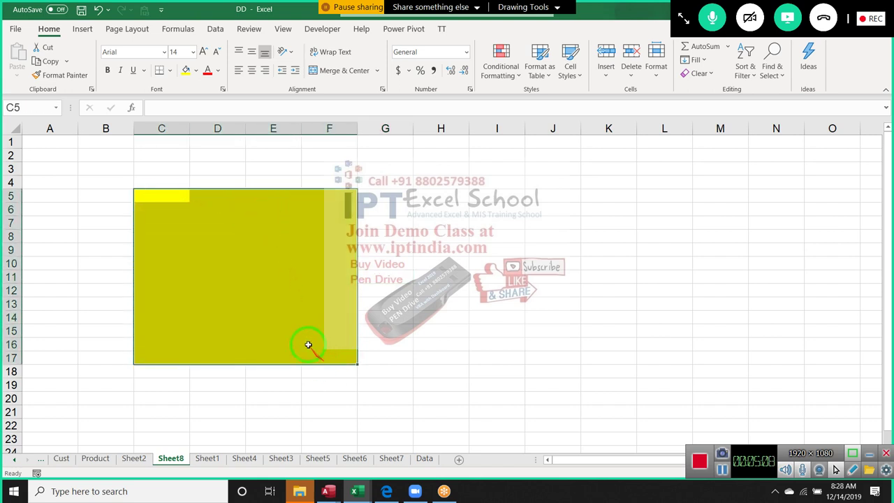
{"action": "left_click", "coordinate": [208, 229]}
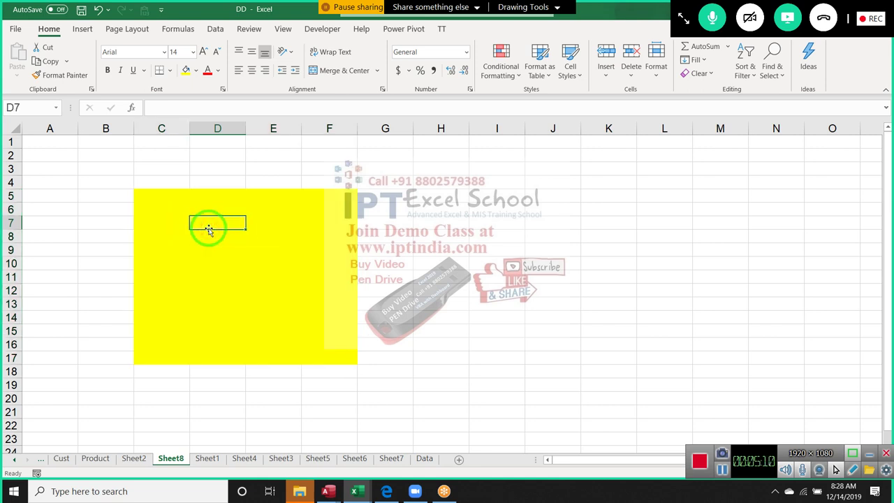
{"action": "left_click", "coordinate": [206, 237]}
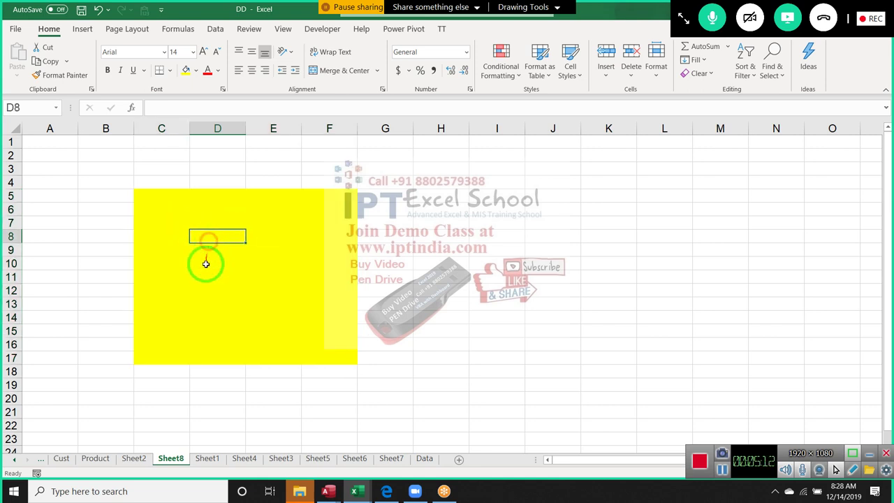
{"action": "left_click_drag", "start_coordinate": [216, 214], "coordinate": [270, 300]}
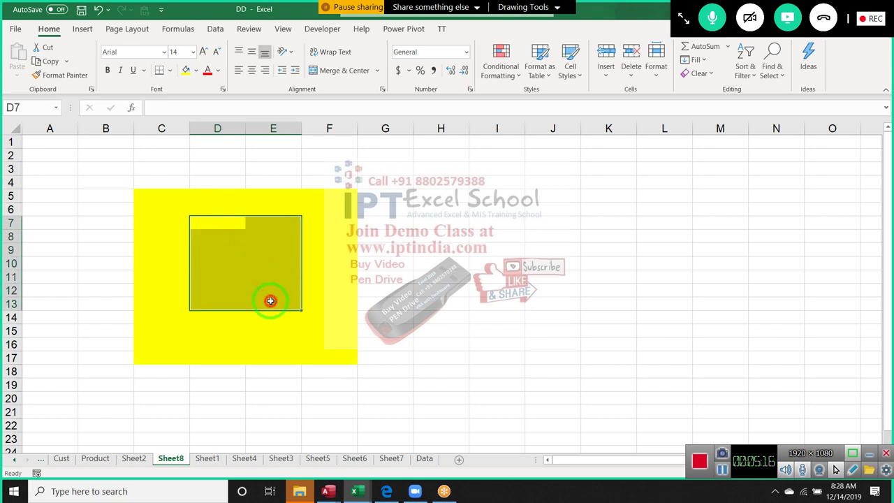
{"action": "left_click_drag", "start_coordinate": [439, 183], "coordinate": [631, 323]}
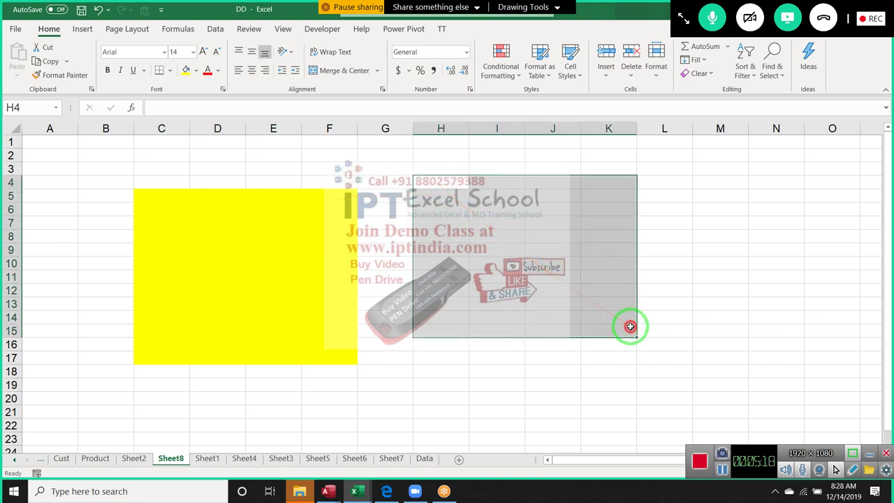
{"action": "left_click_drag", "start_coordinate": [149, 193], "coordinate": [325, 356]}
{"action": "left_click_drag", "start_coordinate": [433, 227], "coordinate": [490, 281]}
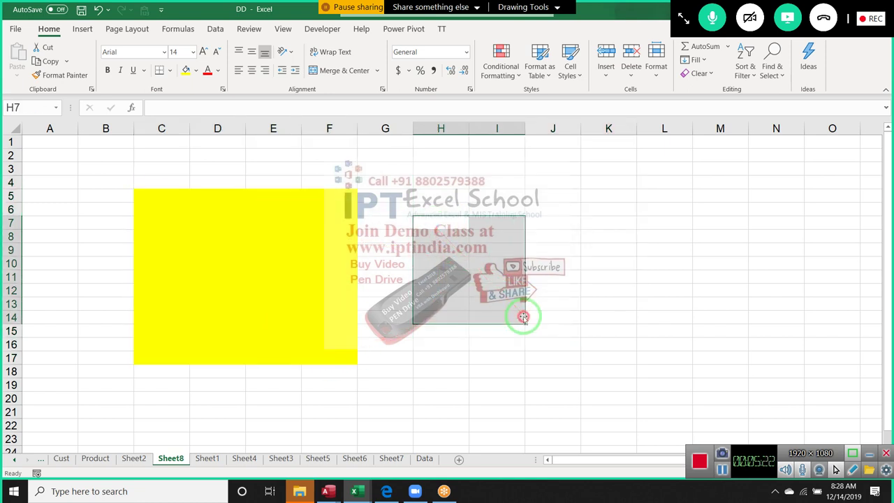
{"action": "left_click_drag", "start_coordinate": [158, 194], "coordinate": [316, 361]}
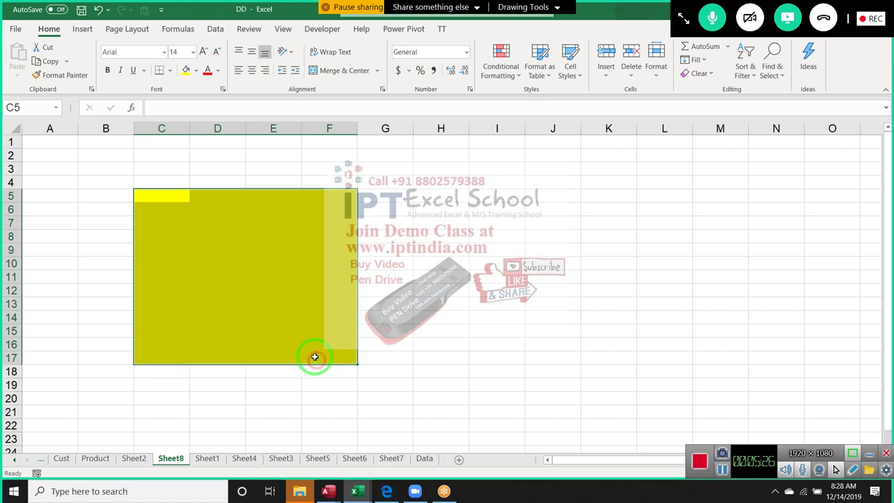
{"action": "left_click", "coordinate": [389, 303]}
{"action": "right_click", "coordinate": [173, 464]}
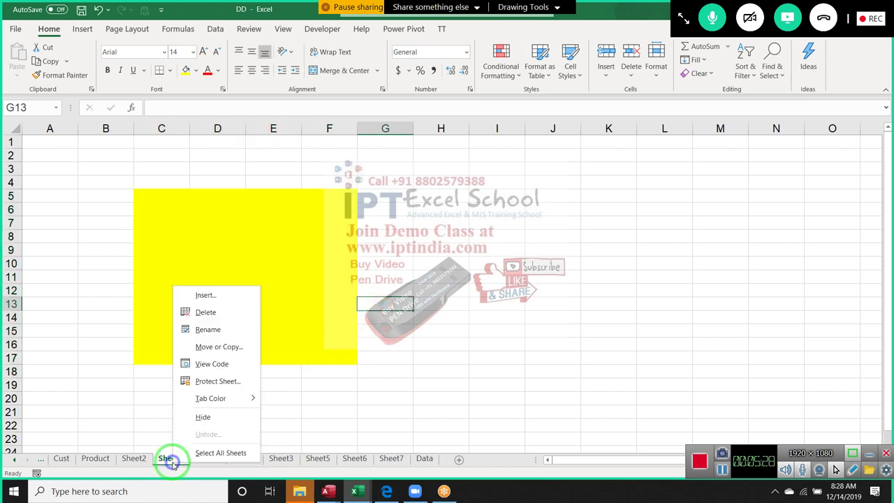
{"action": "left_click", "coordinate": [212, 381]}
{"action": "left_click_drag", "start_coordinate": [213, 292], "coordinate": [489, 202]}
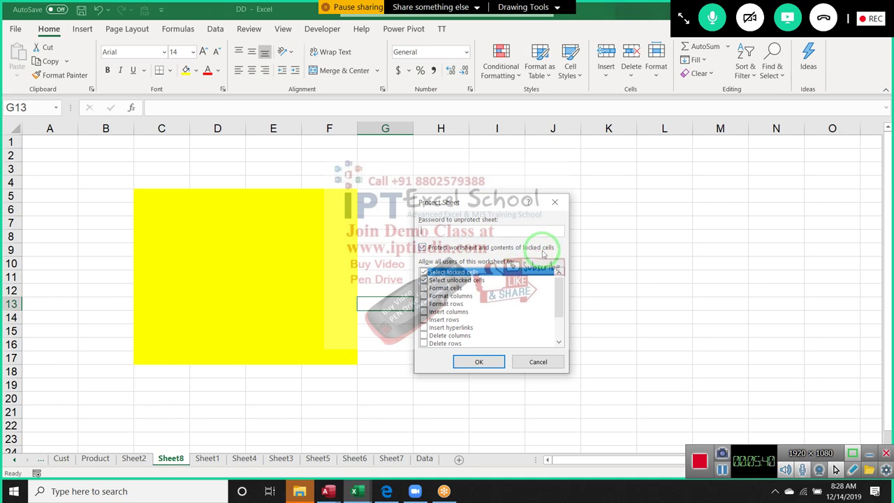
{"action": "left_click", "coordinate": [554, 202]}
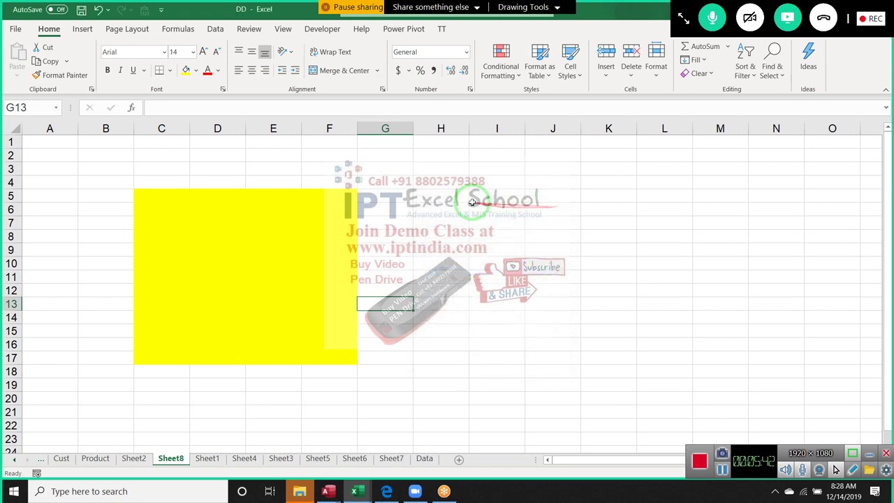
{"action": "left_click", "coordinate": [496, 197]}
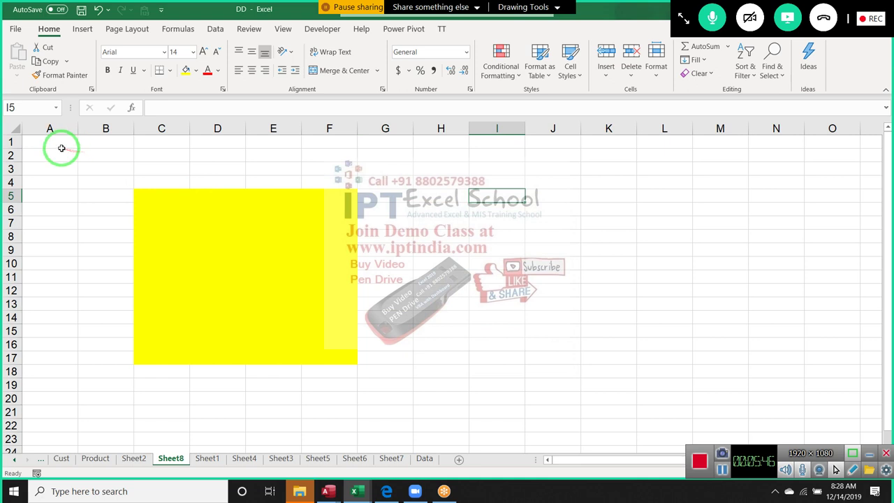
{"action": "left_click", "coordinate": [62, 148]}
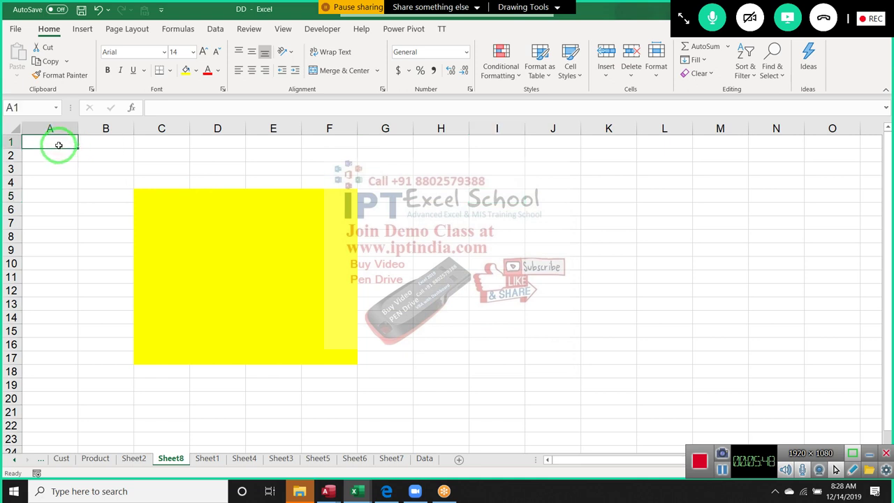
{"action": "right_click", "coordinate": [59, 144]}
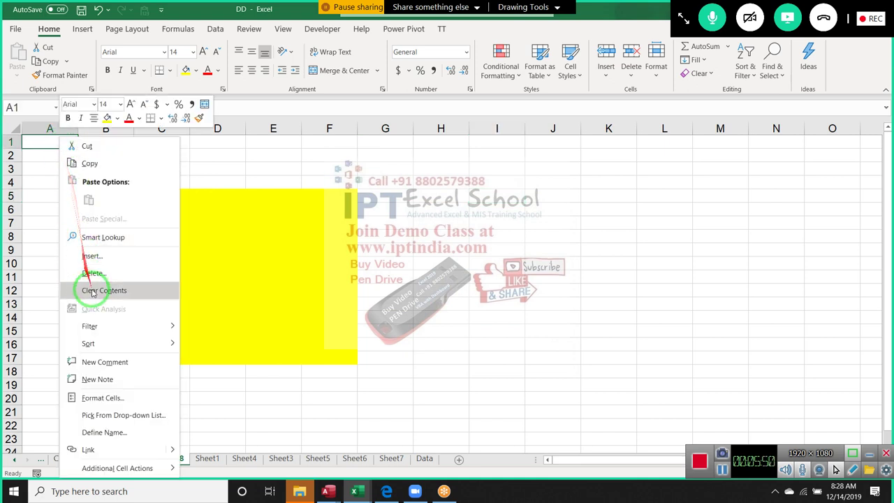
{"action": "left_click", "coordinate": [112, 398]}
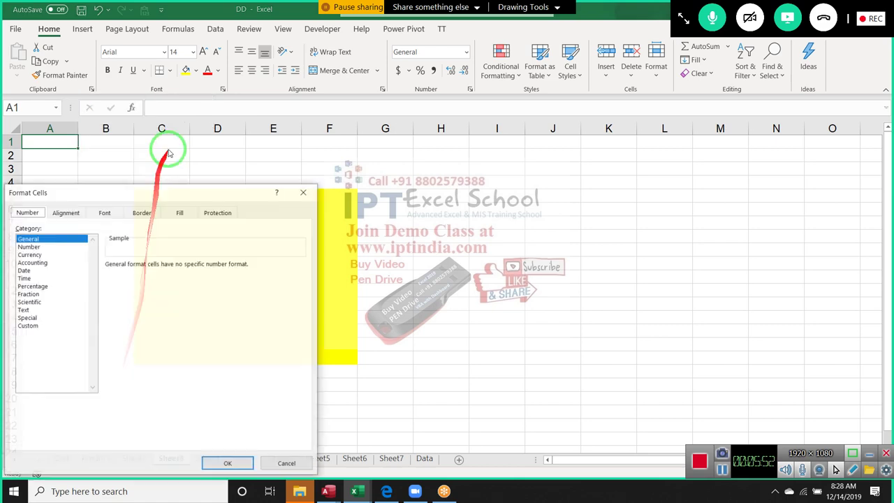
{"action": "left_click_drag", "start_coordinate": [136, 200], "coordinate": [452, 157]}
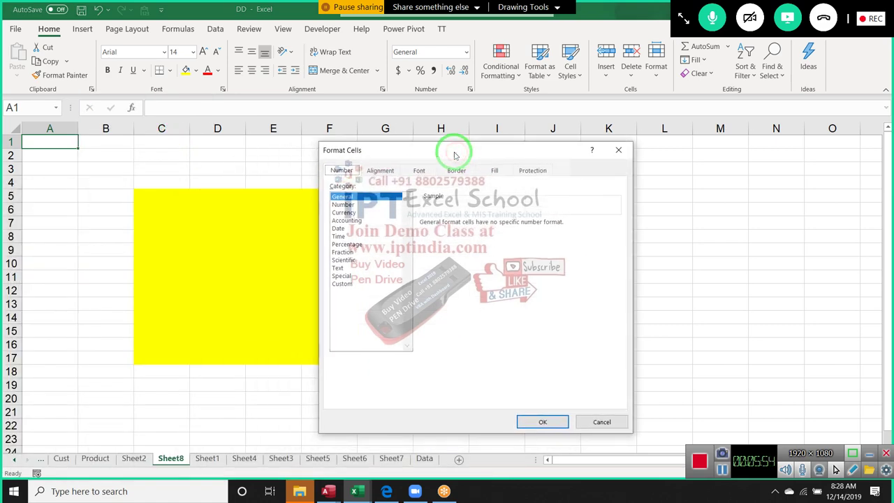
{"action": "left_click", "coordinate": [534, 170]}
{"action": "mouse_move", "coordinate": [539, 147]}
{"action": "left_mouse_down"}
{"action": "mouse_move", "coordinate": [602, 122]}
{"action": "mouse_move", "coordinate": [469, 167]}
{"action": "left_mouse_up"}
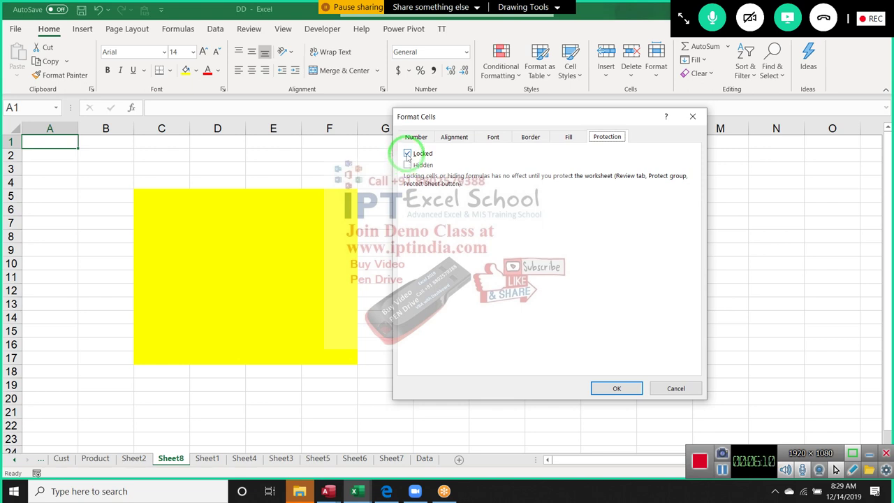
{"action": "left_click", "coordinate": [408, 154]}
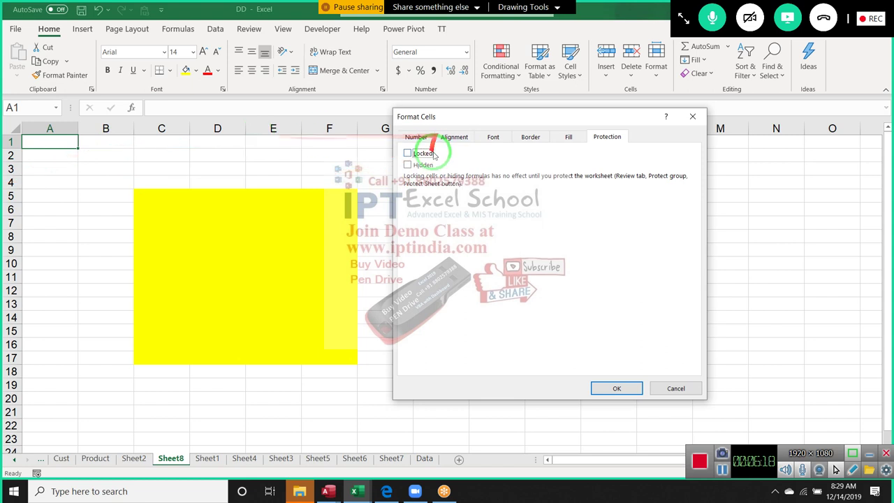
{"action": "left_click", "coordinate": [408, 153]}
{"action": "left_click", "coordinate": [675, 387]}
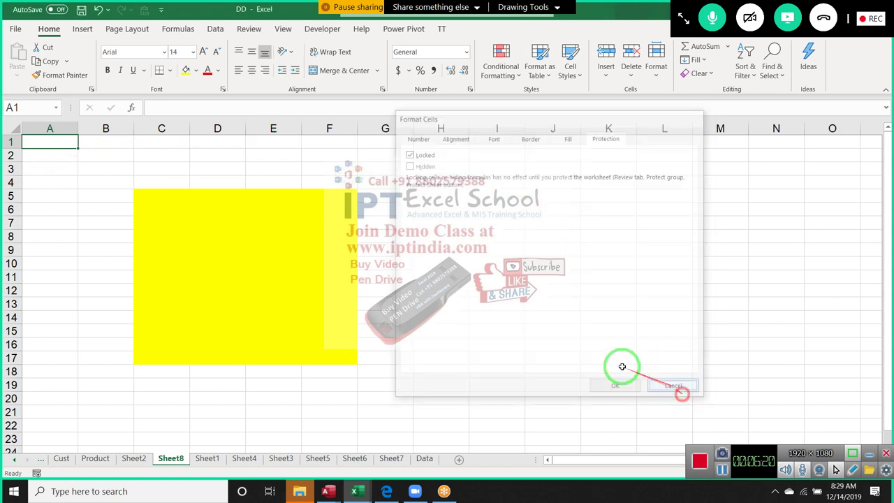
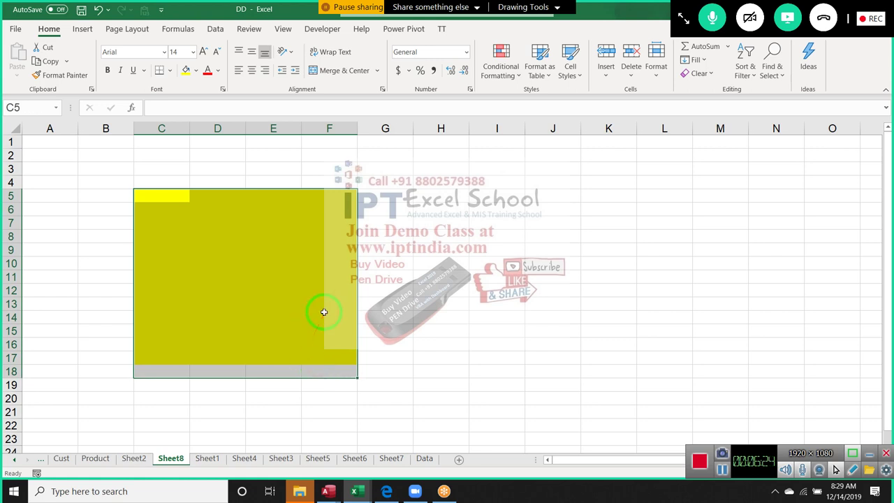
Step: Clear the Locked protection option on the yellow cells C5:F17 of Sheet8
{"action": "key", "text": "shift+Up"}
{"action": "right_click", "coordinate": [324, 311]}
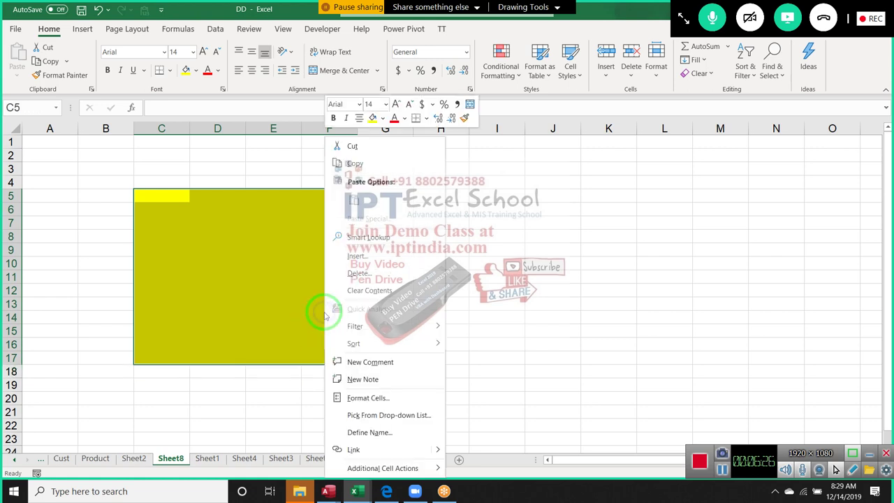
{"action": "left_click", "coordinate": [364, 398]}
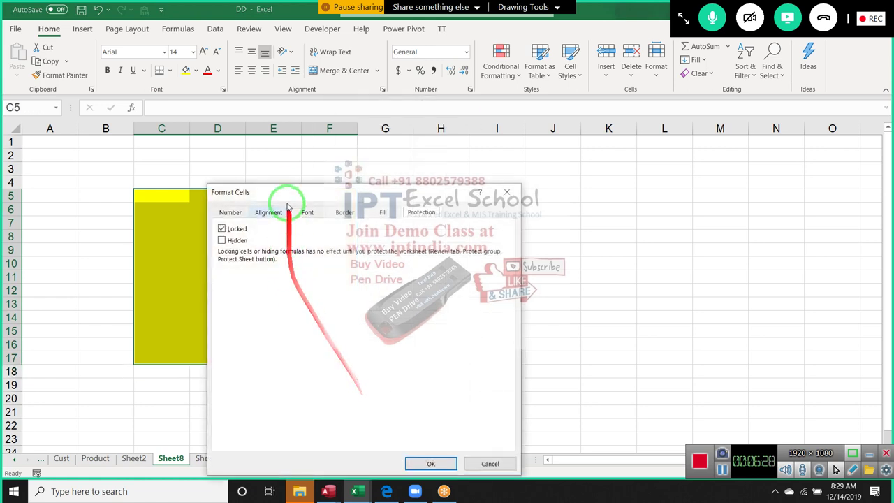
{"action": "left_click_drag", "start_coordinate": [296, 187], "coordinate": [509, 144]}
{"action": "left_click", "coordinate": [448, 187]}
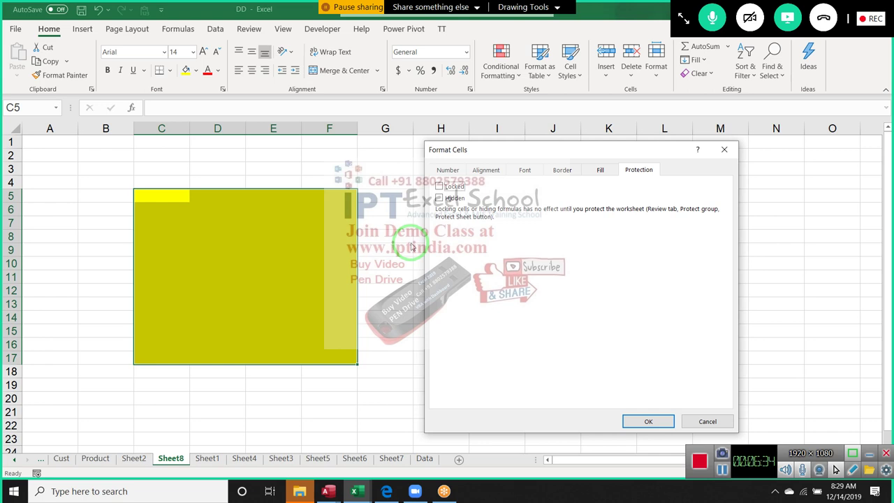
{"action": "left_click", "coordinate": [648, 422]}
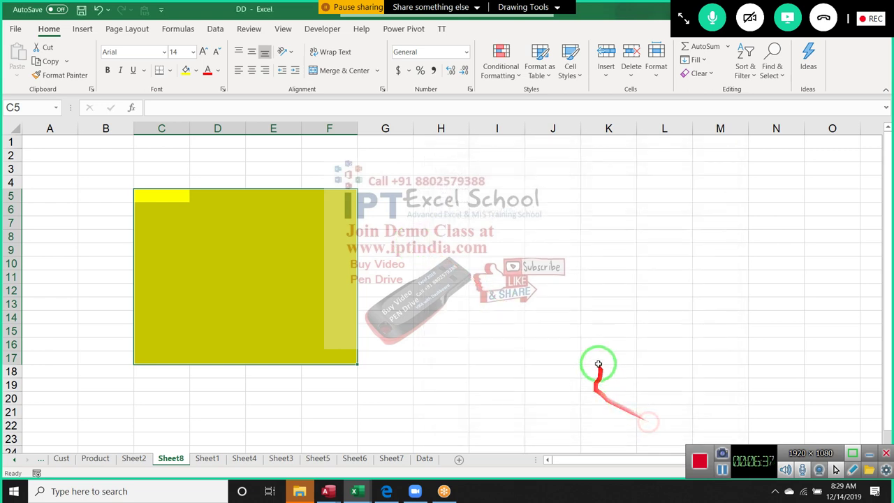
{"action": "right_click", "coordinate": [175, 458]}
Step: Protect Sheet8 and confirm that editing locked cell H10 shows the protection warning
{"action": "left_click", "coordinate": [213, 376]}
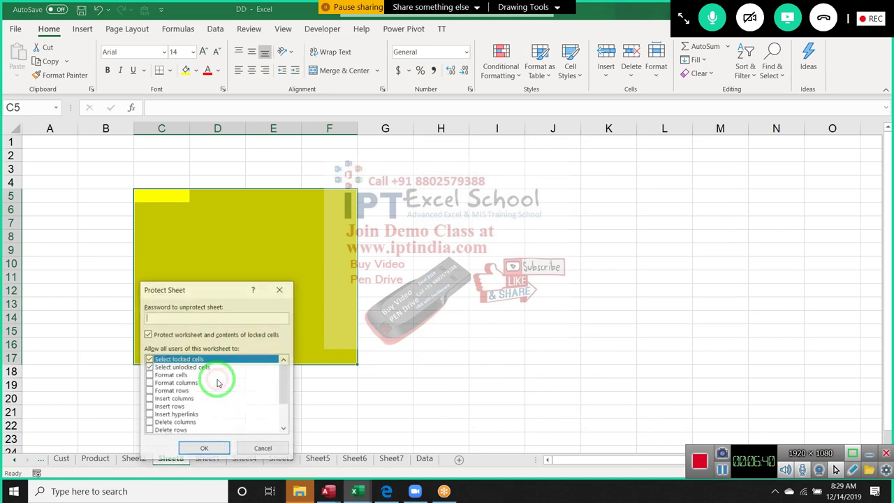
{"action": "left_click", "coordinate": [219, 449]}
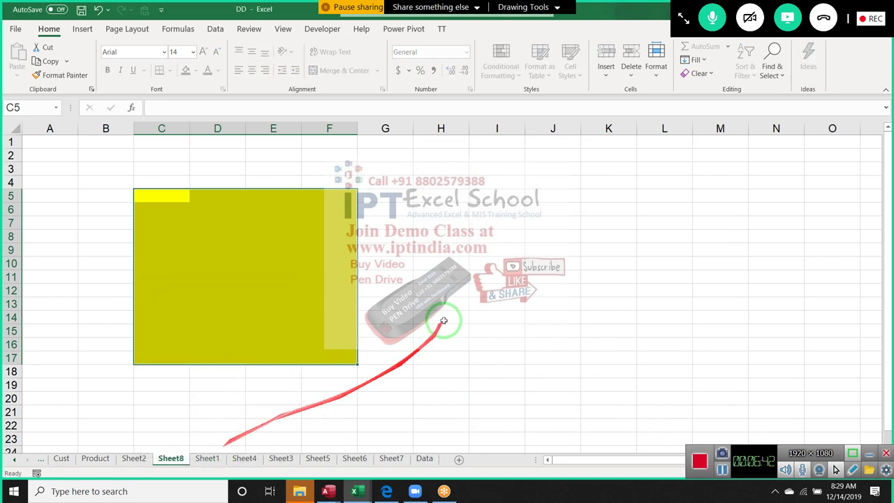
{"action": "left_click", "coordinate": [447, 265]}
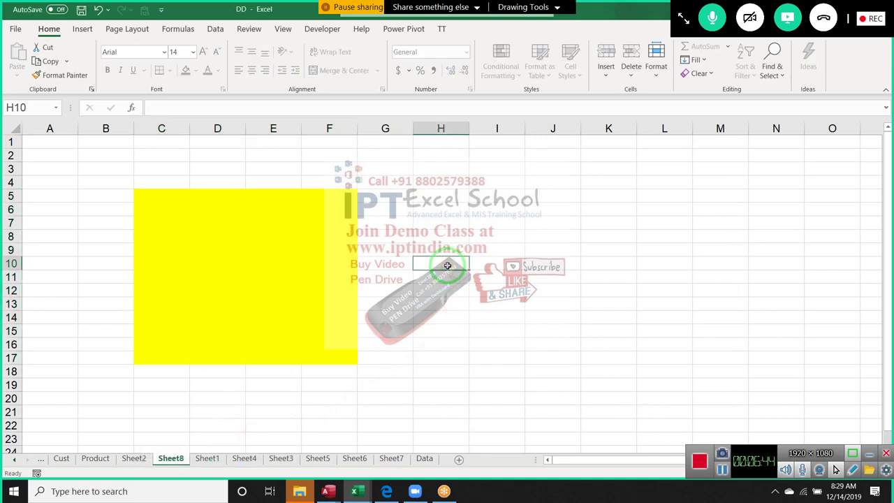
{"action": "double_click", "coordinate": [447, 265]}
{"action": "left_click", "coordinate": [451, 275]}
Step: Enter 'hjhj' in unlocked cell F11, then add a new sheet and select C5:F17
{"action": "left_click", "coordinate": [305, 274]}
{"action": "type", "text": "hjhj"}
{"action": "key", "text": "Return"}
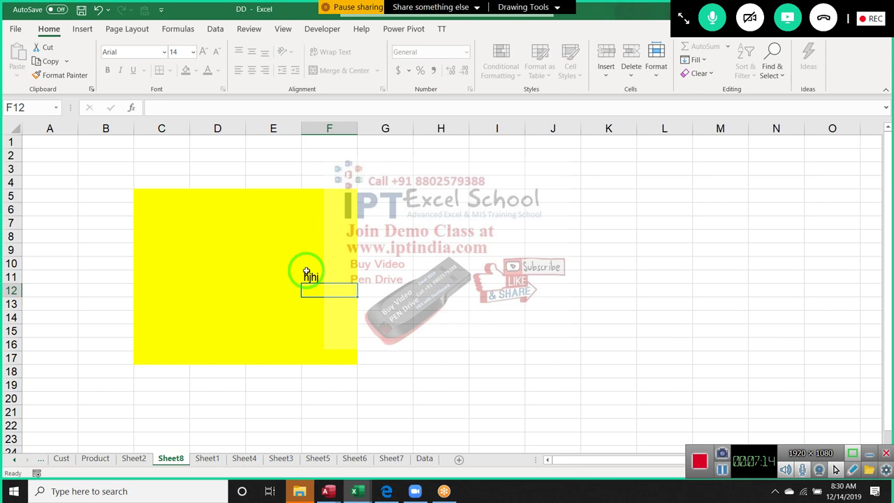
{"action": "left_click", "coordinate": [333, 237]}
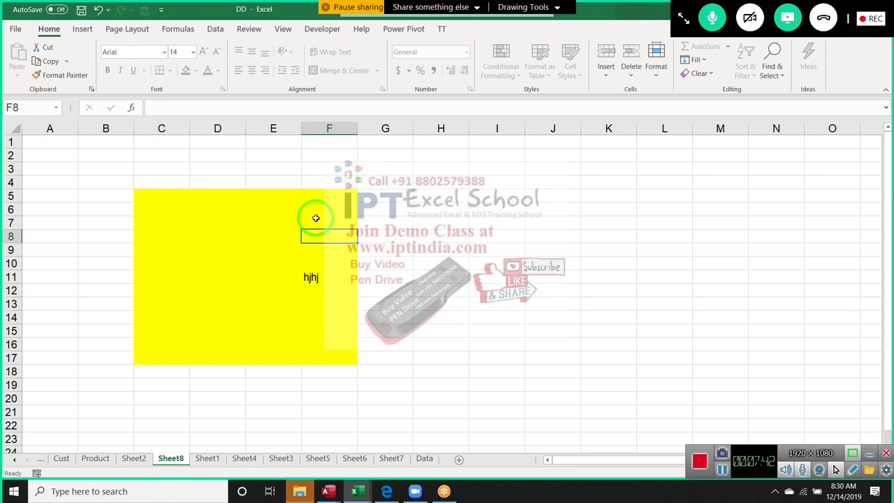
{"action": "left_click", "coordinate": [497, 303]}
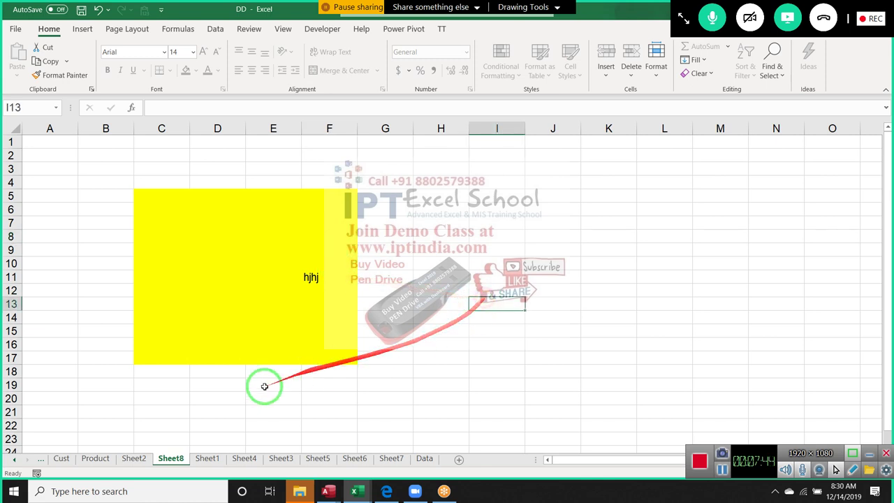
{"action": "left_click", "coordinate": [263, 279]}
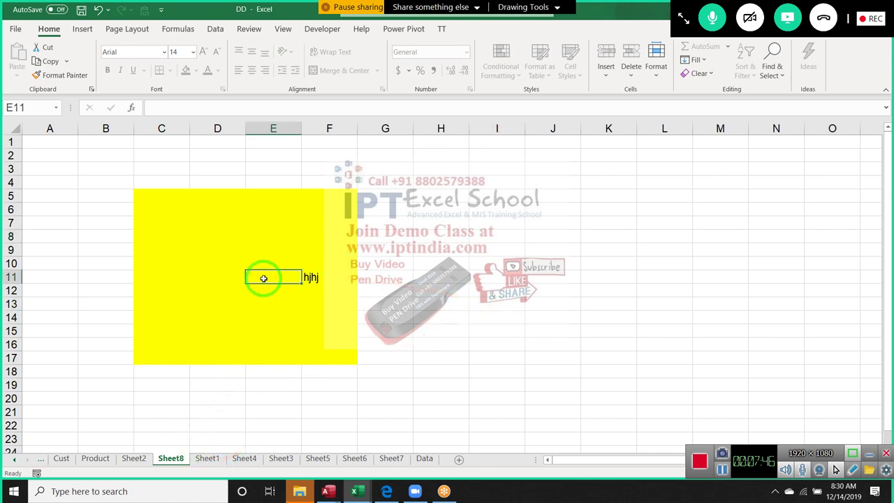
{"action": "left_click", "coordinate": [457, 460]}
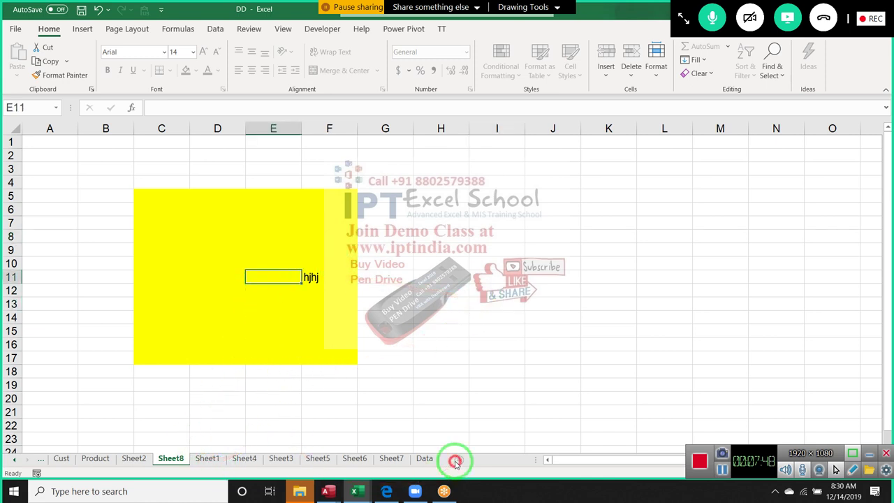
{"action": "left_click_drag", "start_coordinate": [186, 200], "coordinate": [343, 360]}
Step: Apply Red fill to C5:F17 on Sheet9 and reselect within the red block
{"action": "left_click", "coordinate": [196, 70]}
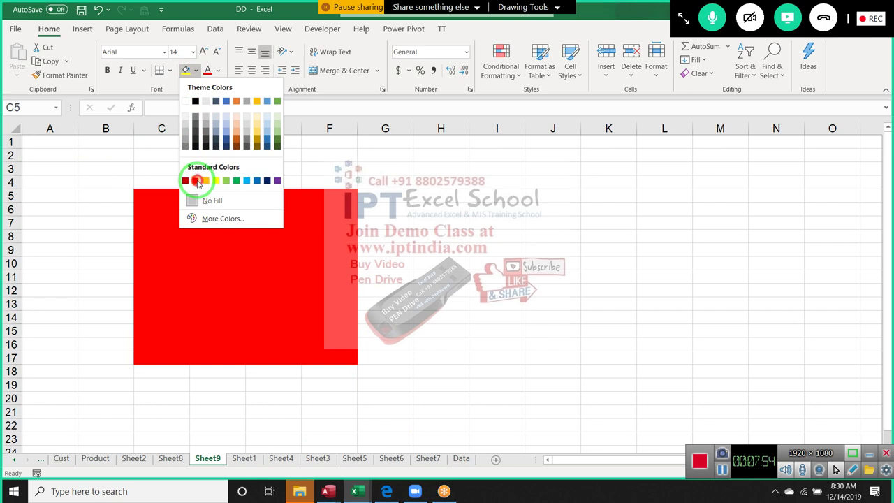
{"action": "left_click", "coordinate": [198, 181]}
{"action": "left_click_drag", "start_coordinate": [161, 197], "coordinate": [338, 358]}
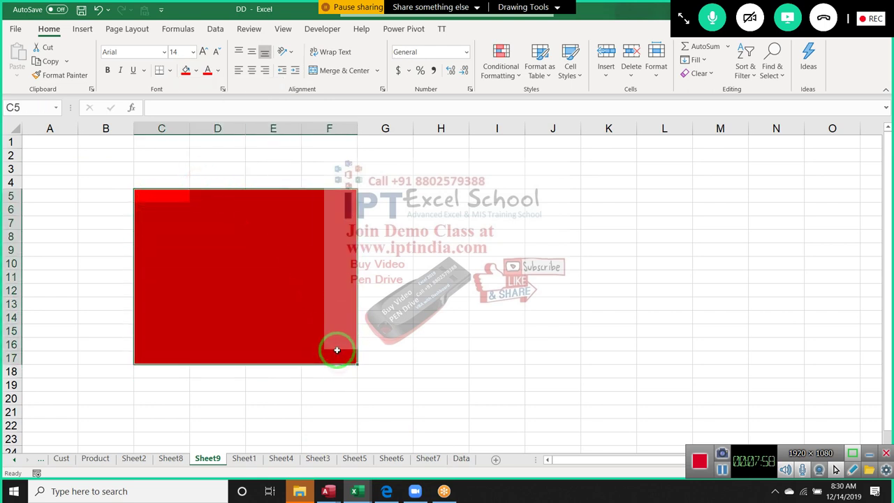
{"action": "left_click", "coordinate": [49, 152]}
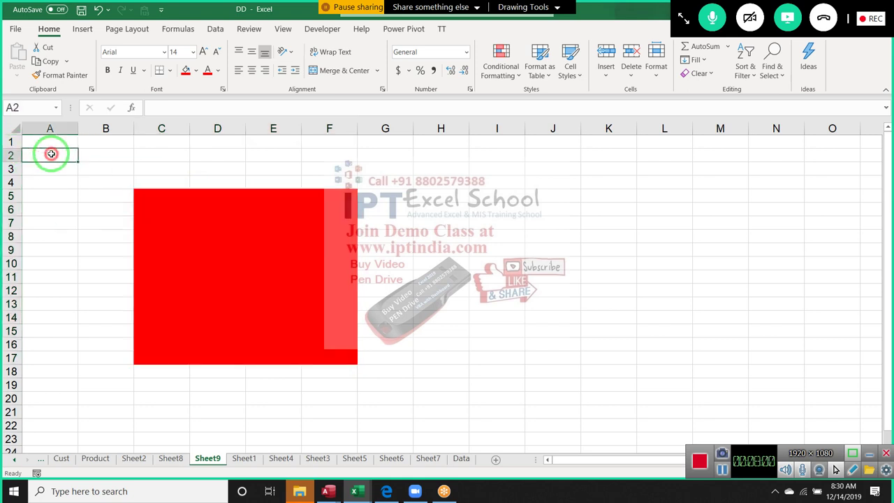
{"action": "left_click", "coordinate": [141, 196]}
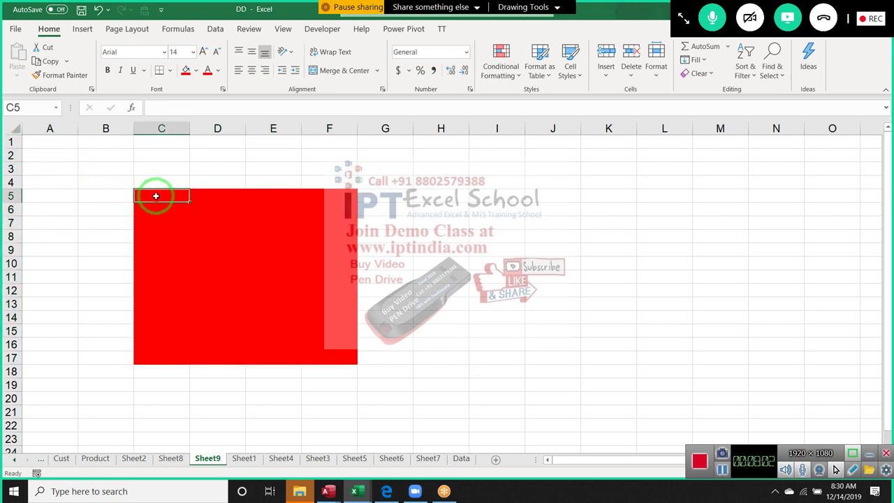
{"action": "left_click_drag", "start_coordinate": [152, 196], "coordinate": [169, 200]}
{"action": "left_click", "coordinate": [203, 153]}
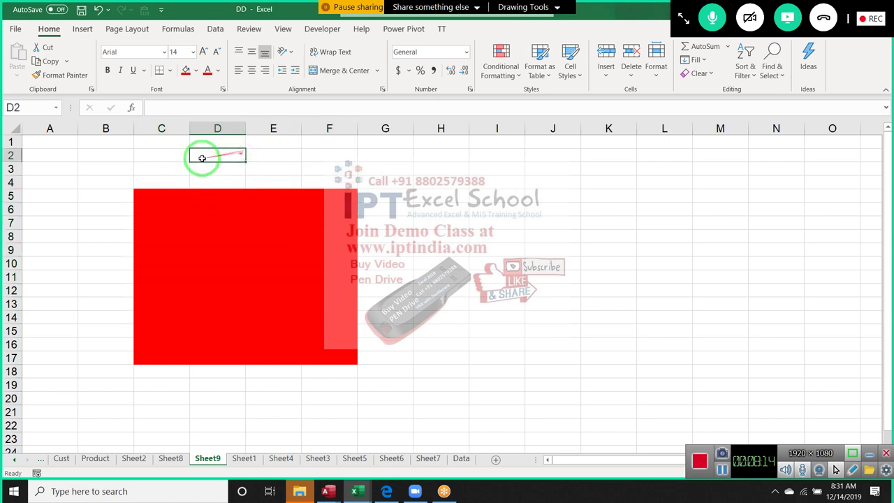
Step: Open Format Cells for cell A1 and close it without changes
{"action": "right_click", "coordinate": [68, 144]}
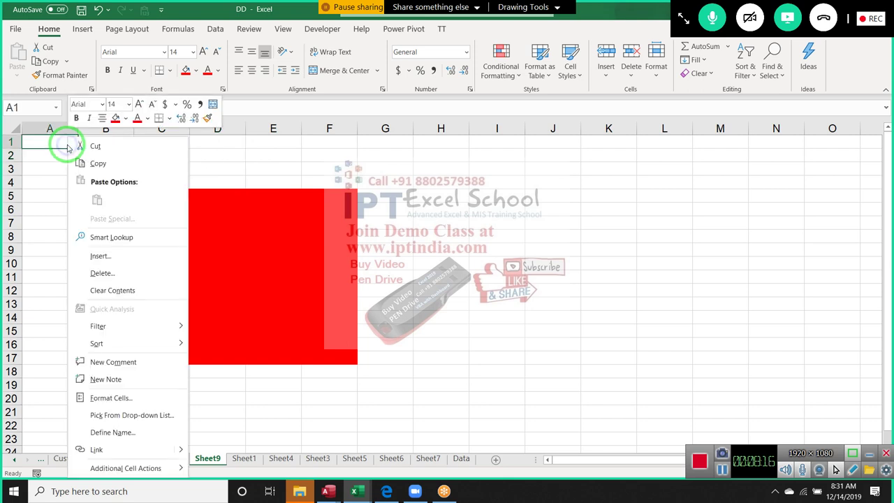
{"action": "left_click", "coordinate": [139, 398]}
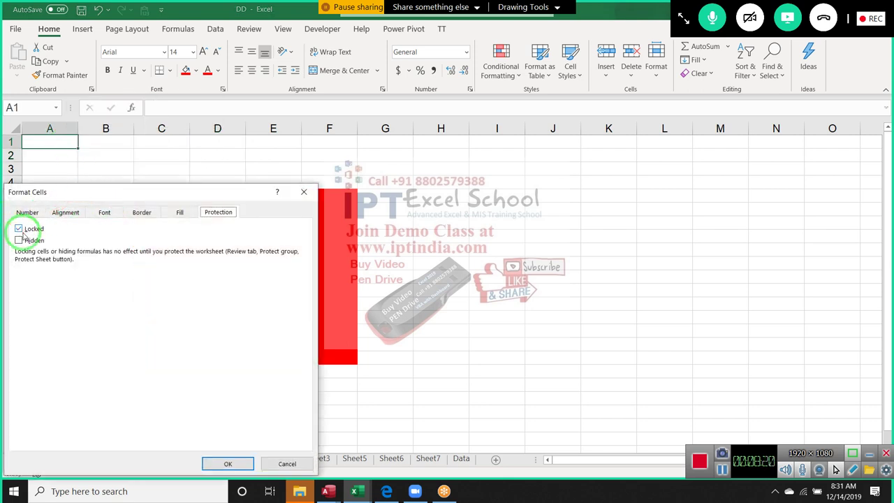
{"action": "key", "text": "Return"}
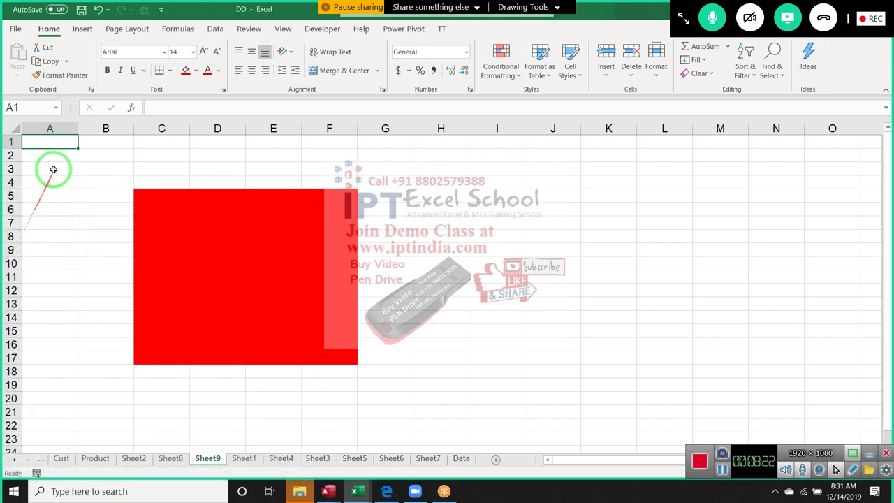
{"action": "left_click", "coordinate": [50, 179]}
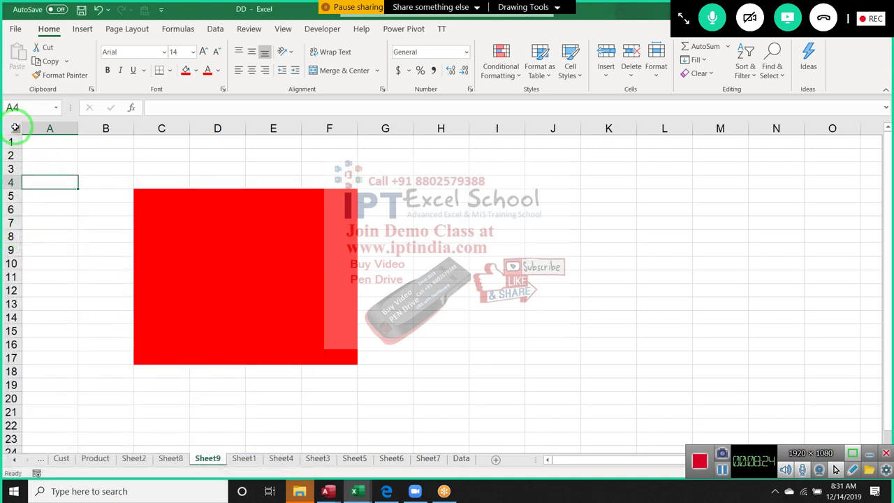
Step: Clear Locked on every cell of Sheet9, then select the red block C5:F17
{"action": "left_click", "coordinate": [15, 128]}
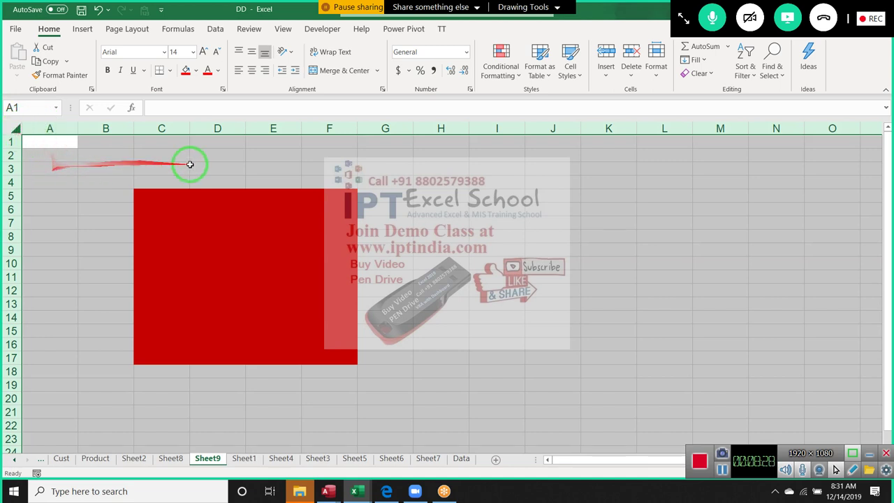
{"action": "right_click", "coordinate": [66, 166]}
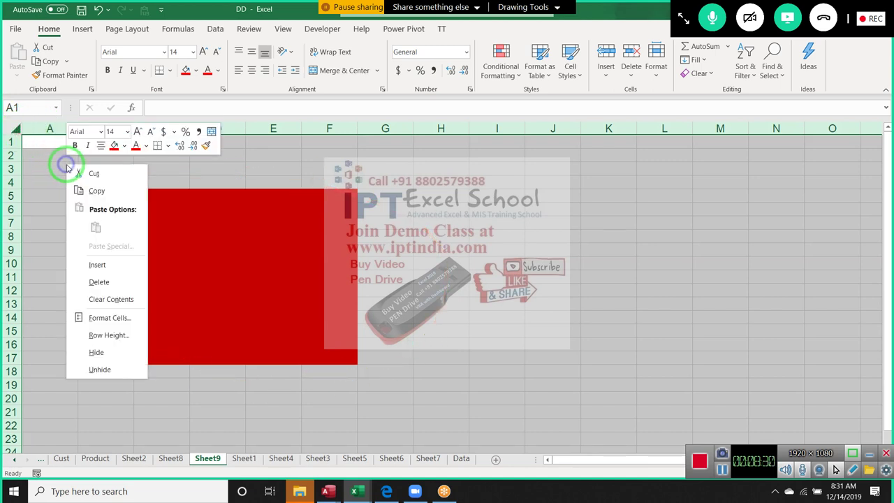
{"action": "left_click", "coordinate": [123, 317]}
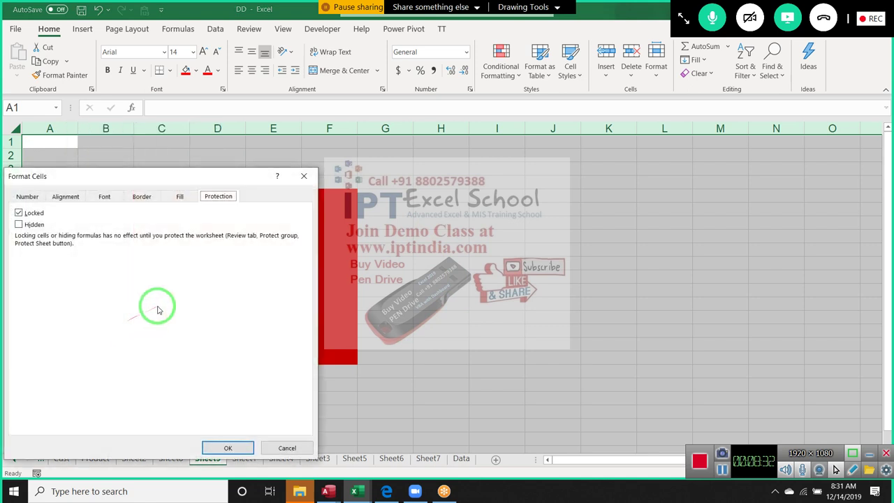
{"action": "left_click", "coordinate": [32, 217]}
{"action": "left_click_drag", "start_coordinate": [162, 183], "coordinate": [553, 124]}
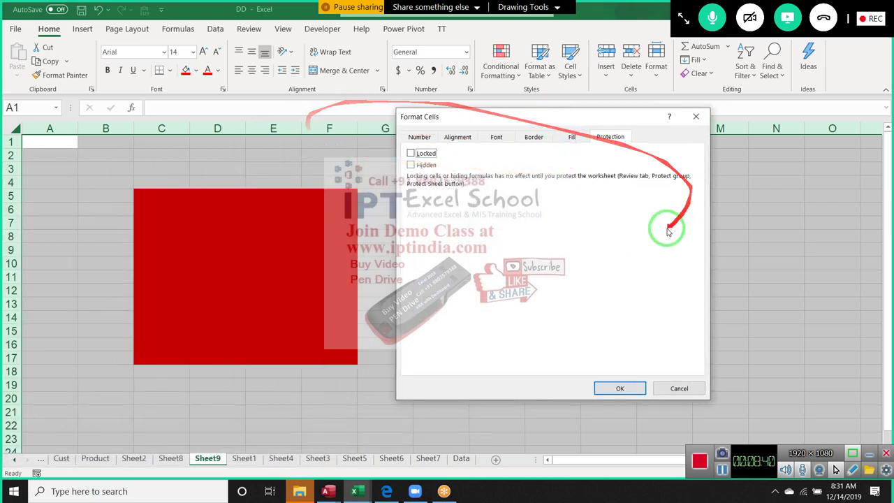
{"action": "left_click", "coordinate": [641, 391]}
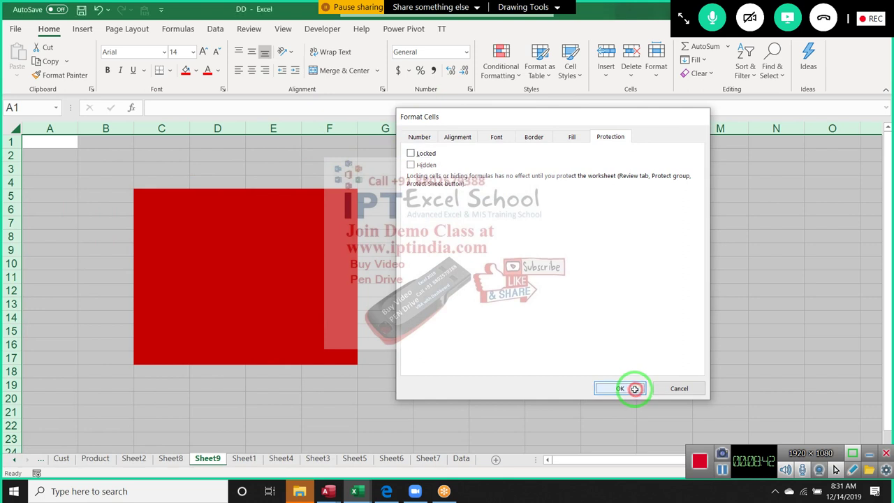
{"action": "left_click", "coordinate": [416, 280]}
{"action": "left_click_drag", "start_coordinate": [158, 194], "coordinate": [335, 357]}
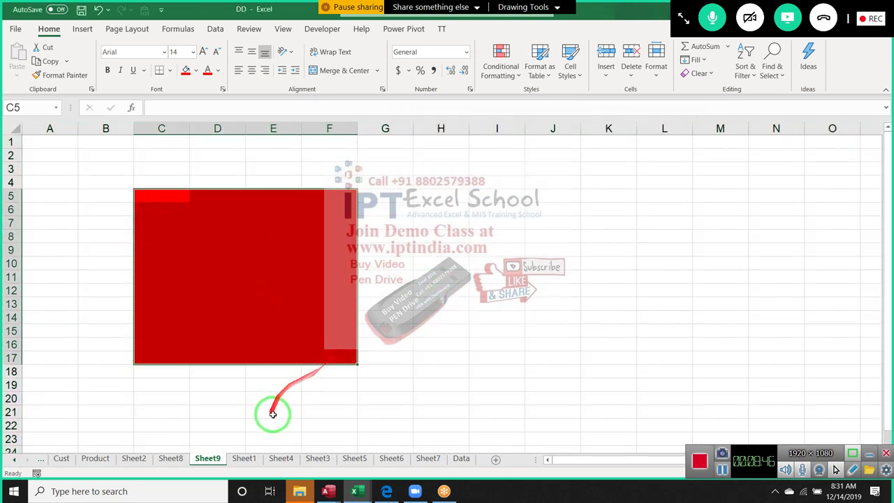
Step: Reselect the red block C5:F17 on Sheet9
{"action": "left_click", "coordinate": [253, 401]}
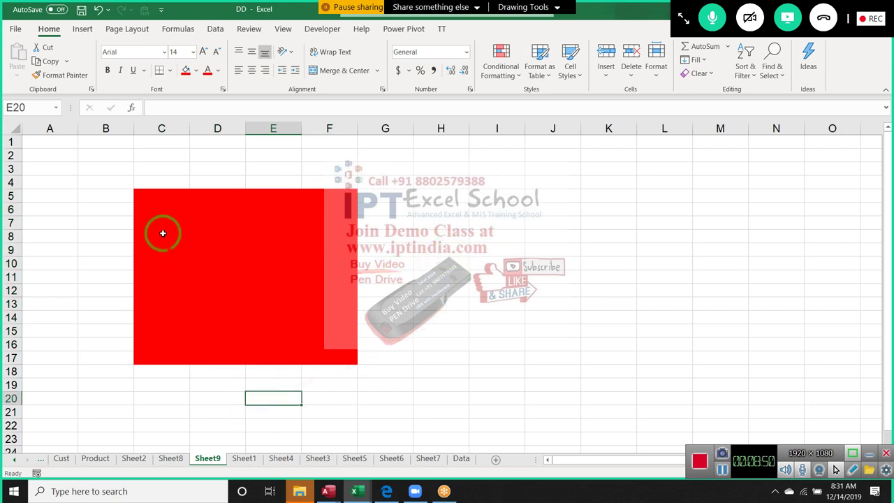
{"action": "left_click_drag", "start_coordinate": [161, 194], "coordinate": [320, 359]}
{"action": "left_click", "coordinate": [208, 388]}
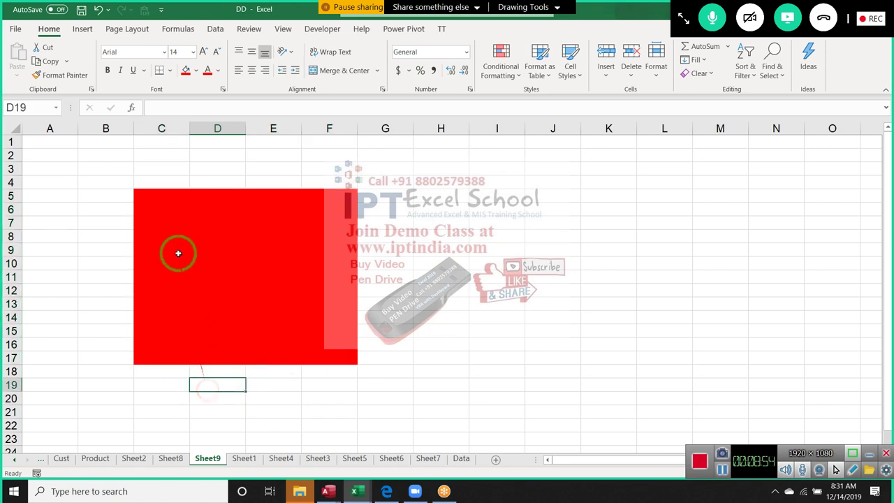
{"action": "left_click_drag", "start_coordinate": [160, 192], "coordinate": [332, 362]}
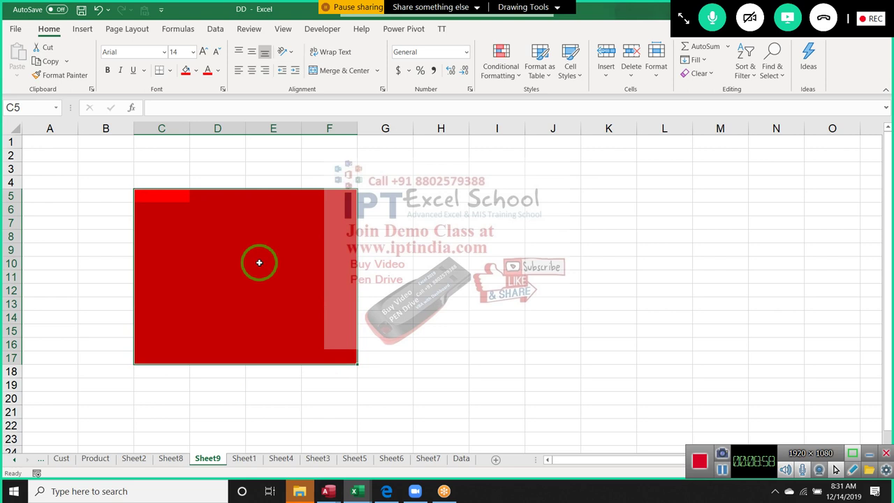
{"action": "right_click", "coordinate": [209, 460]}
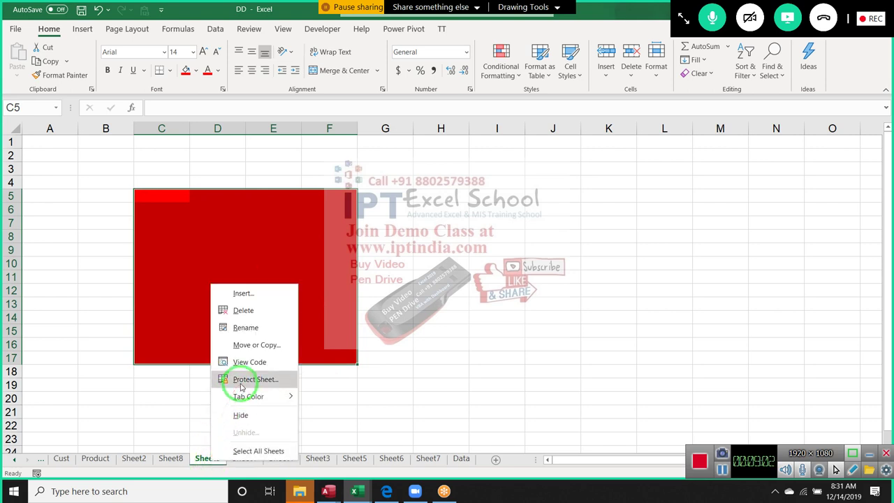
{"action": "left_click", "coordinate": [193, 244]}
Step: Turn the Locked option back on for the red block C5:F17
{"action": "right_click", "coordinate": [196, 244]}
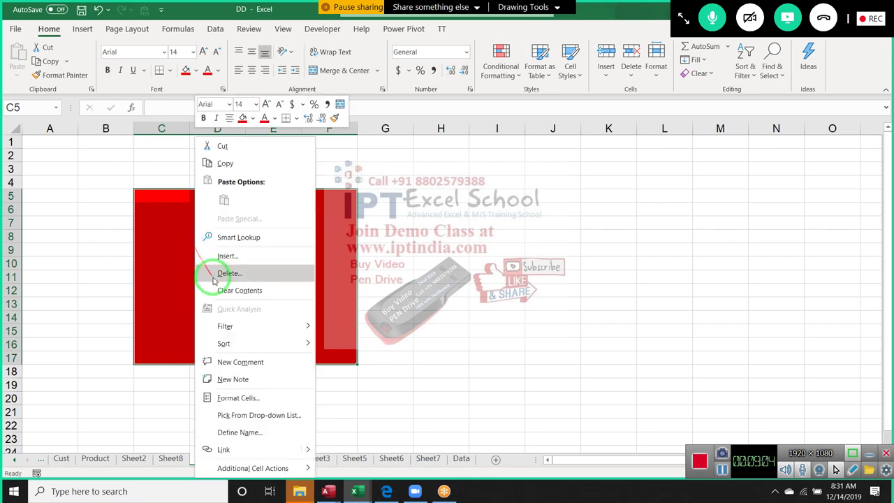
{"action": "left_click", "coordinate": [223, 397]}
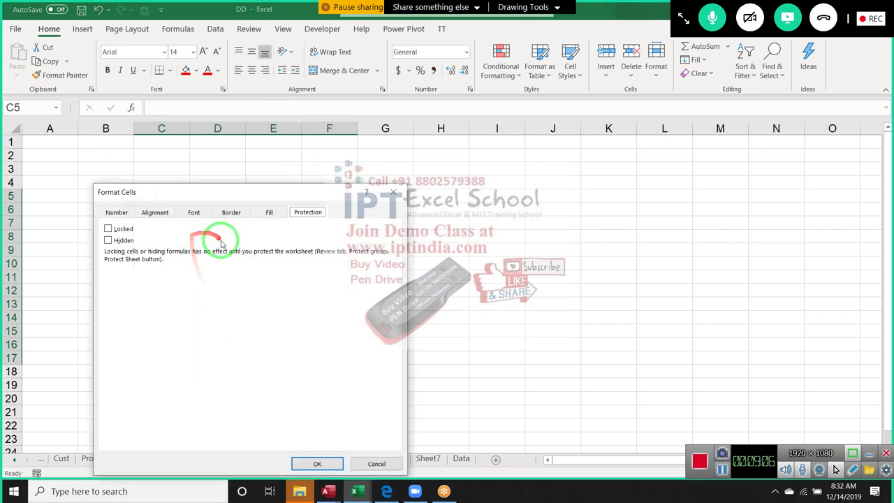
{"action": "left_click_drag", "start_coordinate": [222, 196], "coordinate": [565, 173]}
{"action": "left_click", "coordinate": [461, 209]}
{"action": "left_click_drag", "start_coordinate": [494, 172], "coordinate": [458, 140]}
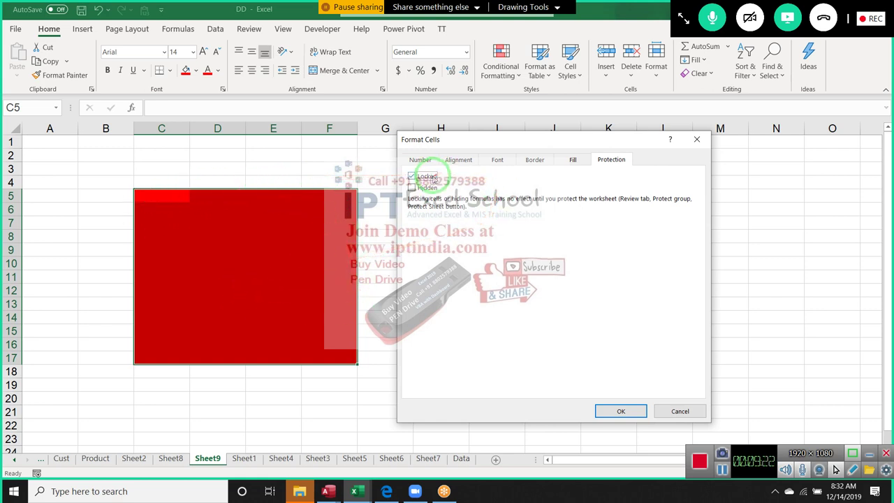
{"action": "left_click", "coordinate": [631, 412]}
Step: Test-type 'g' in red cell F11 and cancel the entry
{"action": "left_click", "coordinate": [475, 327]}
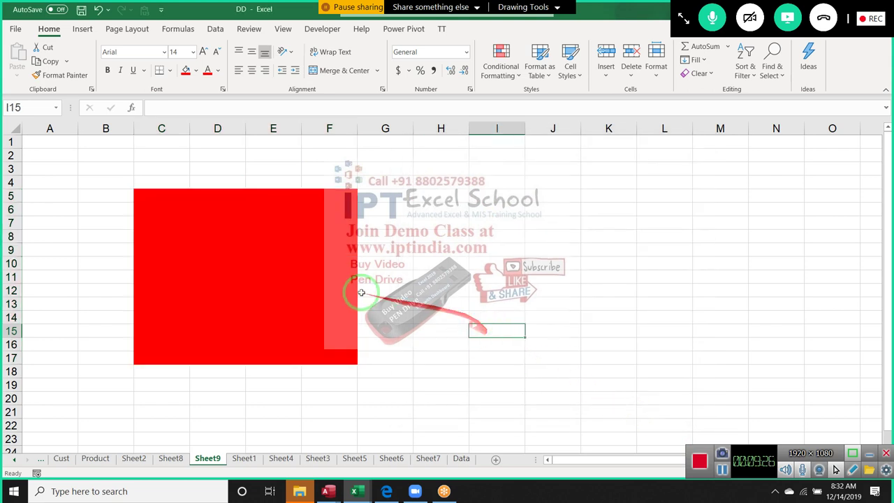
{"action": "left_click", "coordinate": [332, 287]}
{"action": "left_click", "coordinate": [371, 280]}
{"action": "left_click", "coordinate": [326, 282]}
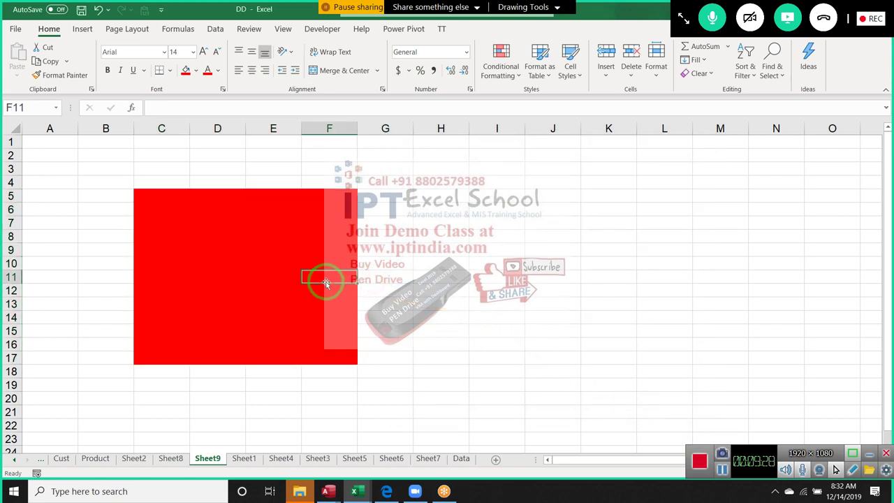
{"action": "type", "text": "g"}
{"action": "key", "text": "Escape"}
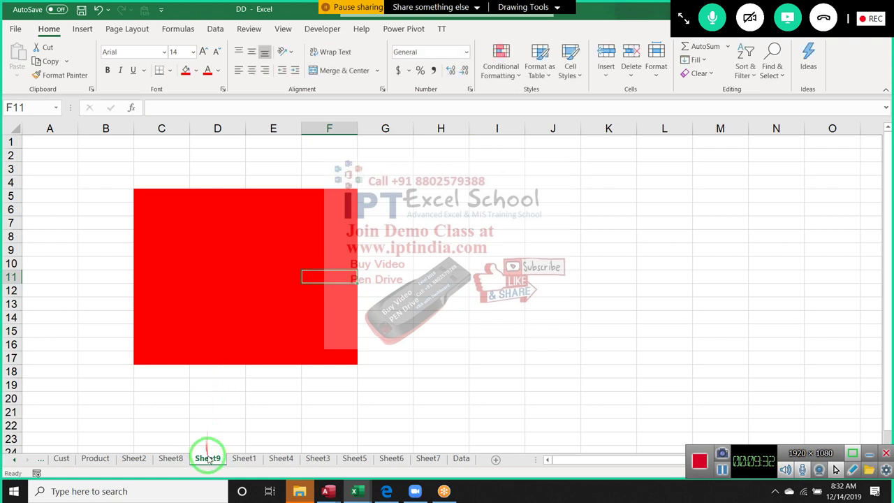
Step: Protect Sheet9 and confirm editing a red-block cell triggers the protected-sheet warning
{"action": "right_click", "coordinate": [206, 458]}
{"action": "left_click", "coordinate": [251, 373]}
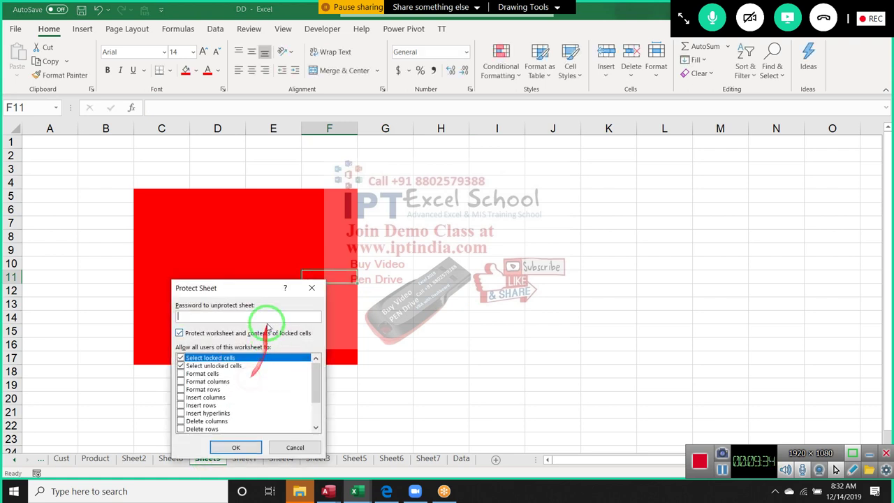
{"action": "left_click_drag", "start_coordinate": [244, 288], "coordinate": [392, 258]}
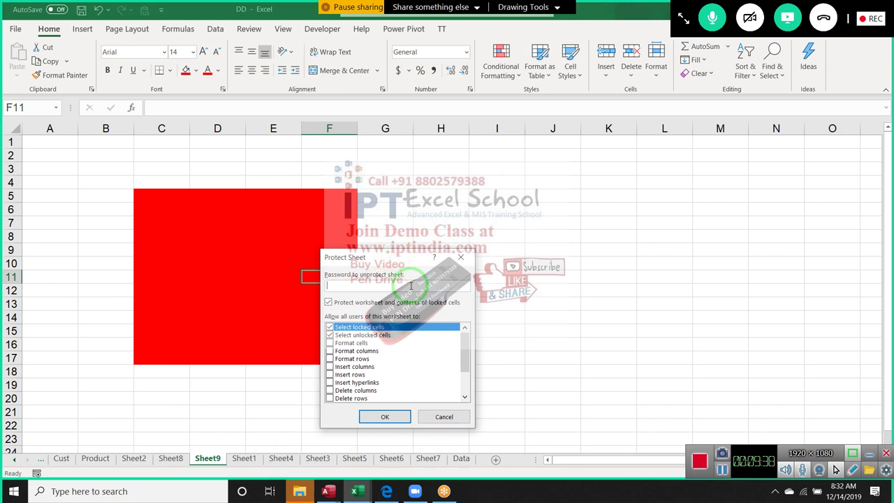
{"action": "left_click", "coordinate": [400, 422]}
{"action": "double_click", "coordinate": [339, 293]}
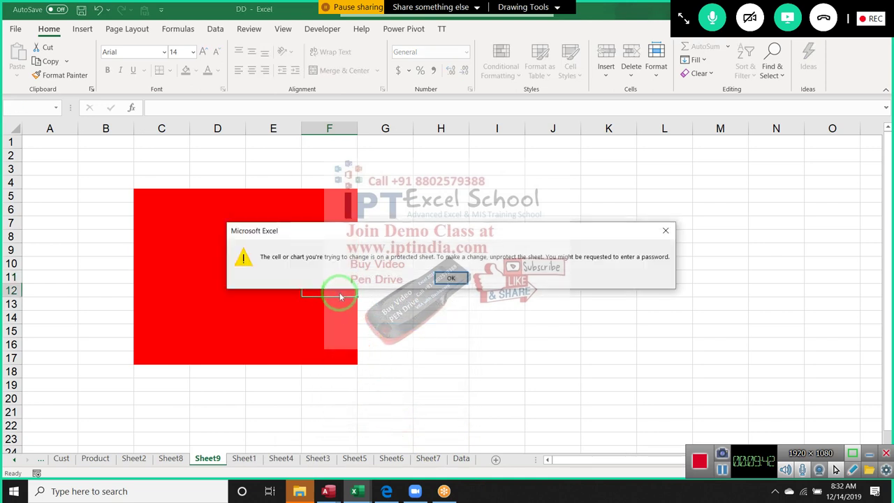
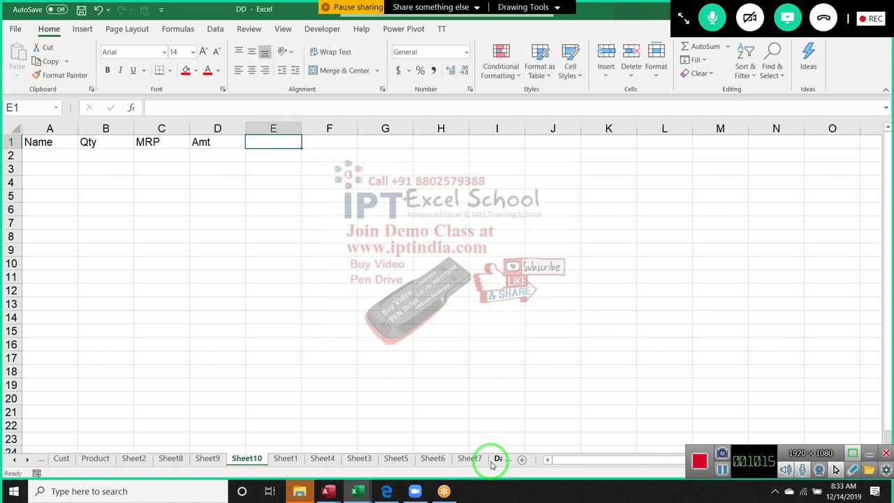
Step: Add the headers Tax, Com, Total, Date and Time across E1:I1 of Sheet10
{"action": "type", "text": "Tax"}
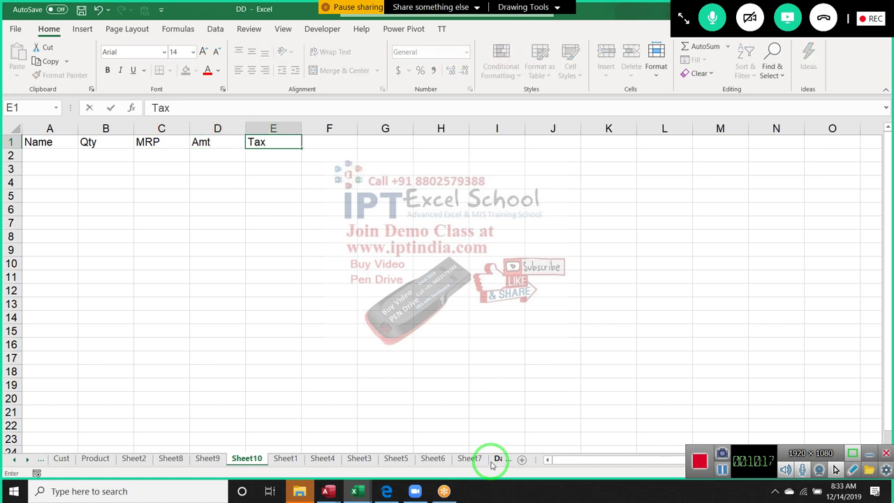
{"action": "key", "text": "Tab"}
{"action": "type", "text": "XCom"}
{"action": "key", "text": "Tab"}
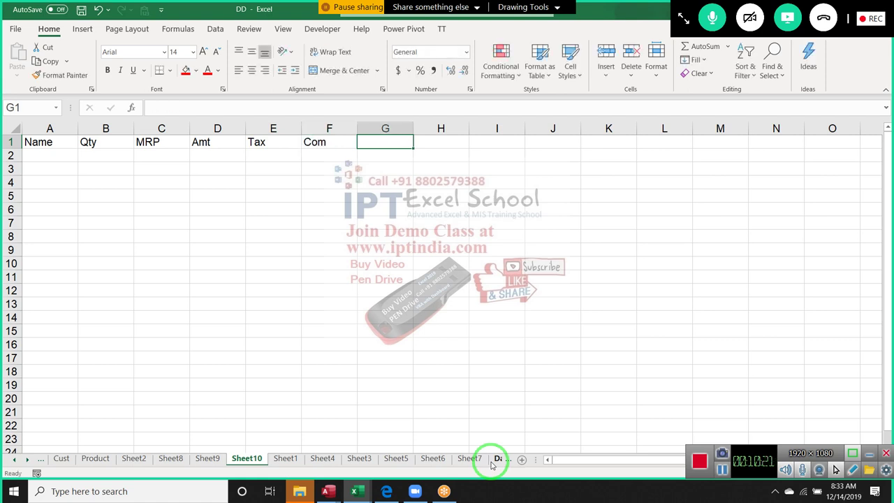
{"action": "type", "text": "Total"}
{"action": "key", "text": "Tab"}
{"action": "type", "text": "Date"}
{"action": "key", "text": "Tab"}
{"action": "type", "text": "T"}
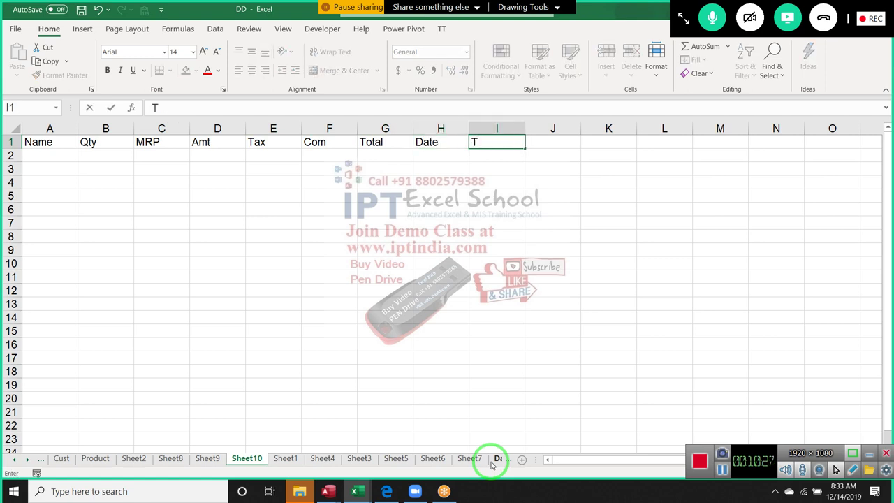
{"action": "type", "text": "uiime"}
{"action": "key", "text": "Return"}
{"action": "key", "text": "Left"}
{"action": "key", "text": "Left"}
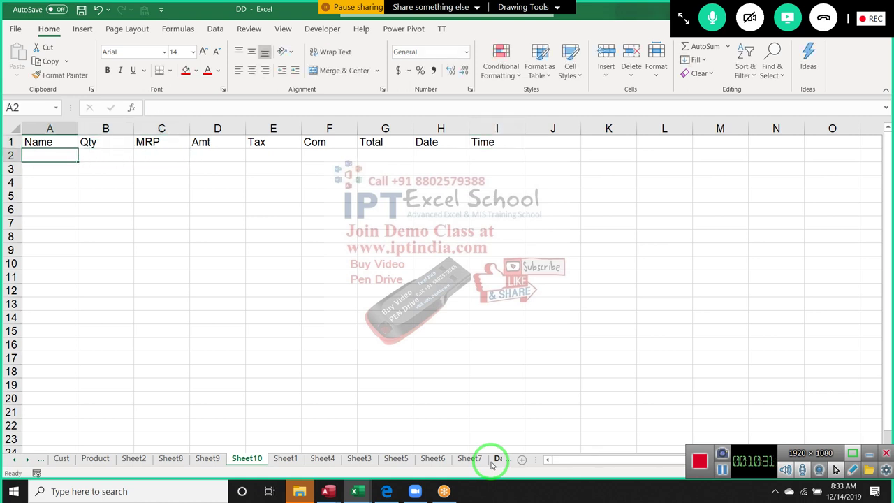
{"action": "key", "text": "Right"}
{"action": "key", "text": "Right"}
{"action": "key", "text": "Right"}
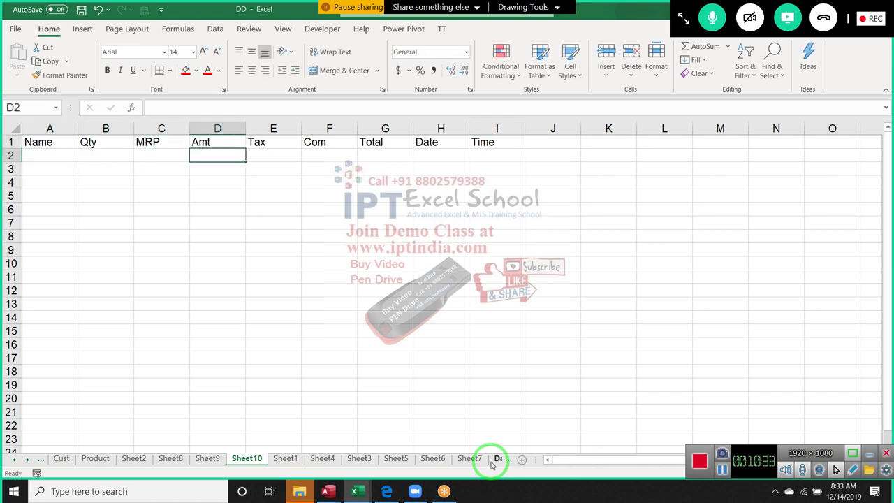
Step: Enter the Amt formula =B2*C2 in D2
{"action": "type", "text": "="}
{"action": "key", "text": "Left"}
{"action": "key", "text": "Left"}
{"action": "key", "text": "Left"}
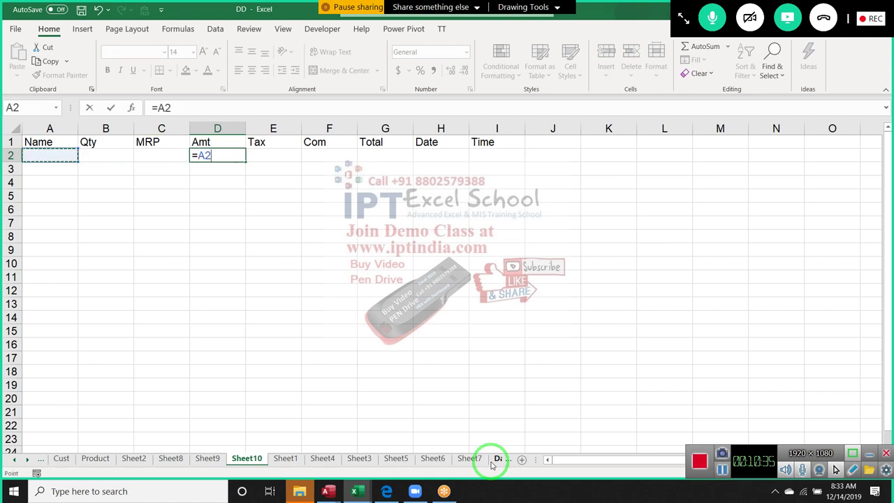
{"action": "key", "text": "Right"}
{"action": "type", "text": "*"}
{"action": "key", "text": "Left"}
{"action": "key", "text": "Return"}
{"action": "key", "text": "Up"}
{"action": "key", "text": "Right"}
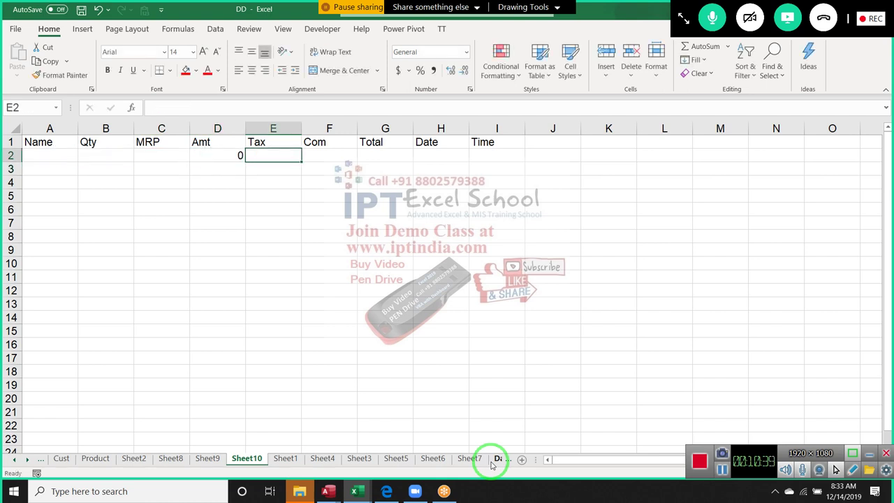
Step: Enter the Tax formula =D2*18% in E2
{"action": "type", "text": "="}
{"action": "key", "text": "Left"}
{"action": "type", "text": "*"}
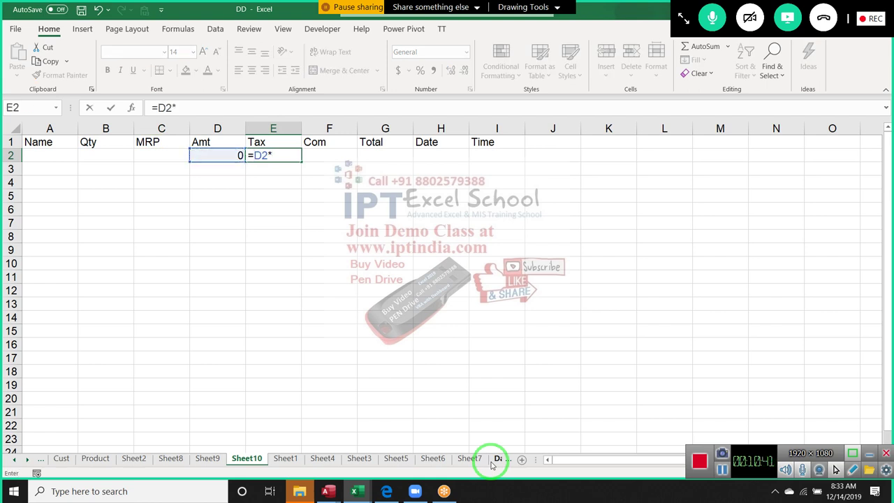
{"action": "type", "text": "18%"}
{"action": "key", "text": "Return"}
{"action": "key", "text": "Up"}
{"action": "key", "text": "Right"}
Step: Enter the Com formula =D2*2% in F2
{"action": "type", "text": "="}
{"action": "key", "text": "Left"}
{"action": "key", "text": "Left"}
{"action": "type", "text": "*2%"}
{"action": "key", "text": "Return"}
{"action": "key", "text": "Up"}
{"action": "key", "text": "Right"}
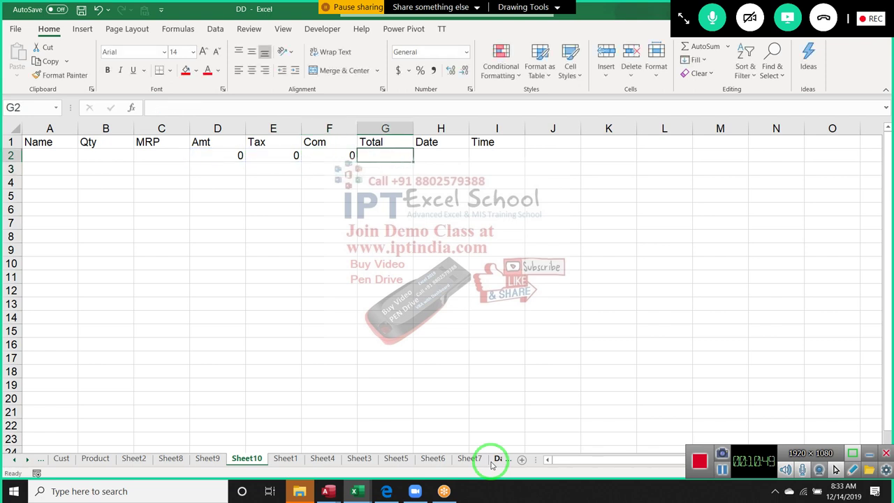
Step: AutoSum Amt, Tax and Com in G2, then fill D2:G2 down through row 18
{"action": "key", "text": "alt+equal"}
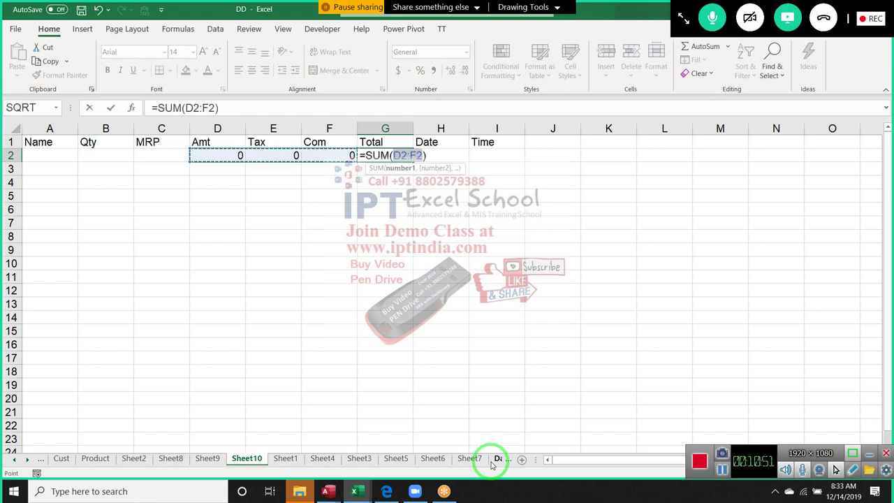
{"action": "key", "text": "Return"}
{"action": "key", "text": "Up"}
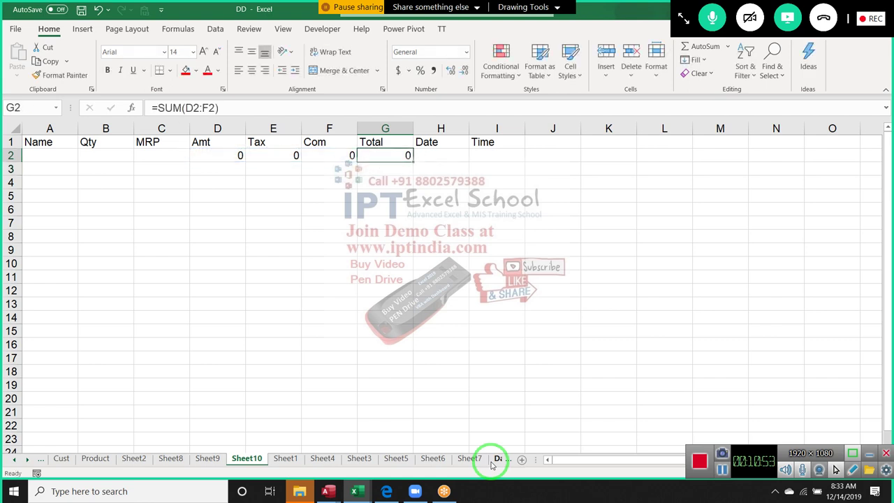
{"action": "key", "text": "Left"}
{"action": "key", "text": "Left"}
{"action": "key", "text": "Left"}
{"action": "key", "text": "shift+Right"}
{"action": "key", "text": "shift+Right"}
{"action": "key", "text": "shift+Right"}
{"action": "key", "text": "shift+Down"}
{"action": "key", "text": "shift+Down"}
{"action": "key", "text": "shift+Down"}
{"action": "key", "text": "shift+Down"}
{"action": "key", "text": "shift+Down"}
{"action": "key", "text": "shift+Down"}
{"action": "key", "text": "shift+Down"}
{"action": "key", "text": "shift+Down"}
{"action": "key", "text": "shift+Down"}
{"action": "key", "text": "shift+Down"}
{"action": "key", "text": "shift+Down"}
{"action": "key", "text": "shift+Down"}
{"action": "key", "text": "shift+Down"}
{"action": "key", "text": "shift+Down"}
{"action": "key", "text": "shift+Down"}
{"action": "key", "text": "shift+Down"}
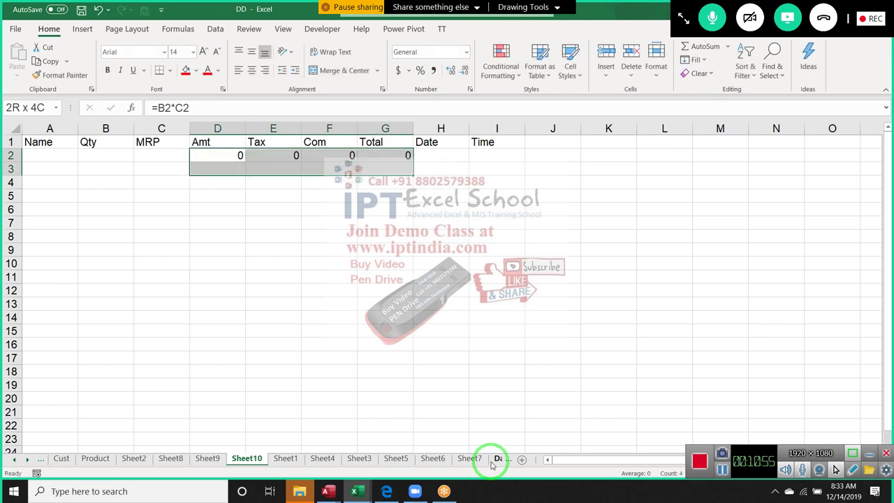
{"action": "key", "text": "ctrl+d"}
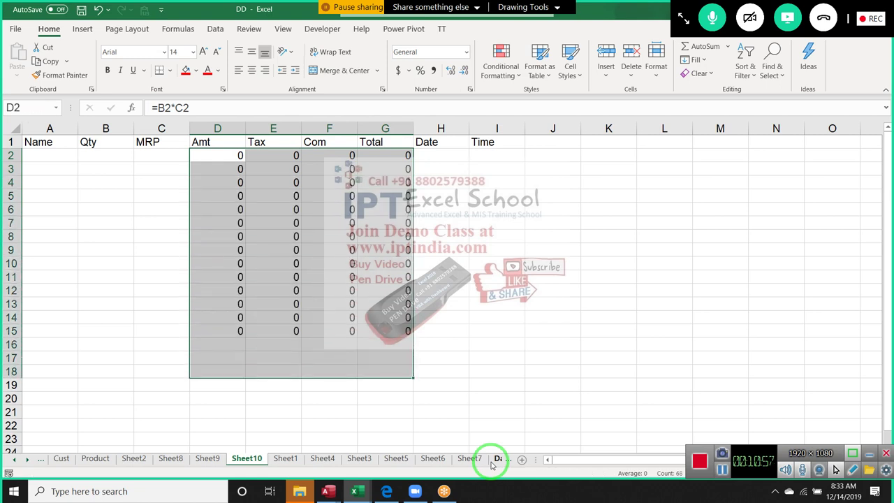
Step: Type the first customer's name in A2
{"action": "key", "text": "Up"}
{"action": "key", "text": "Home"}
{"action": "key", "text": "Down"}
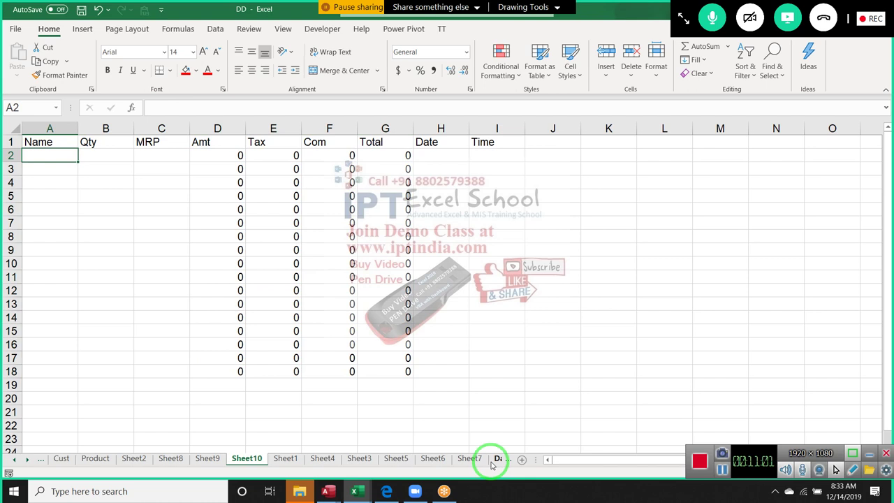
{"action": "type", "text": "Pujha"}
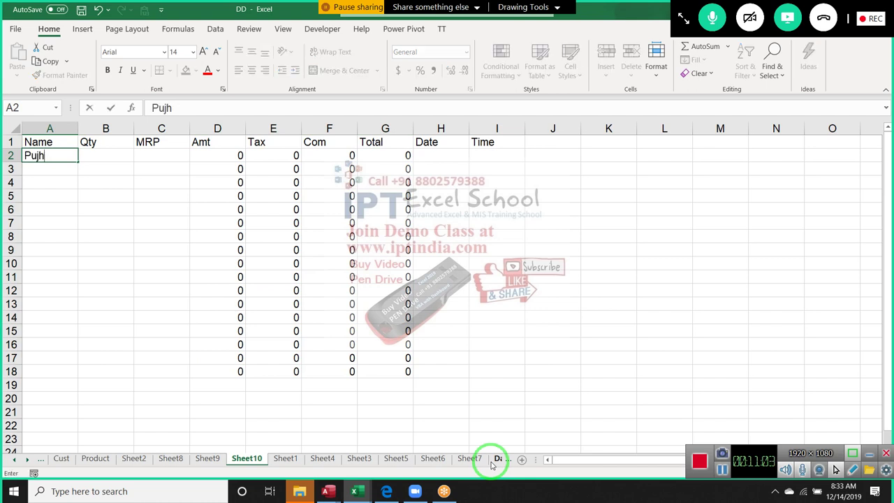
Step: Enter Qty 25 and MRP 80 in row 2 so Total shows 2400
{"action": "key", "text": "Tab"}
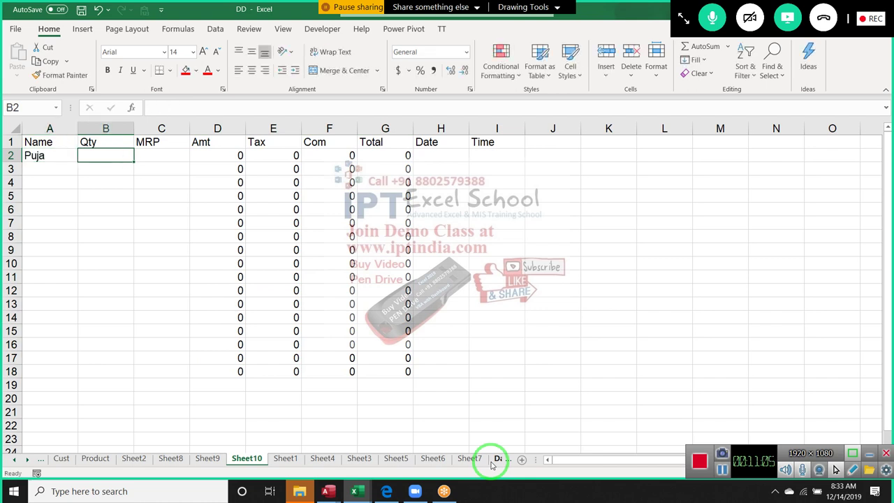
{"action": "type", "text": "25"}
{"action": "key", "text": "Tab"}
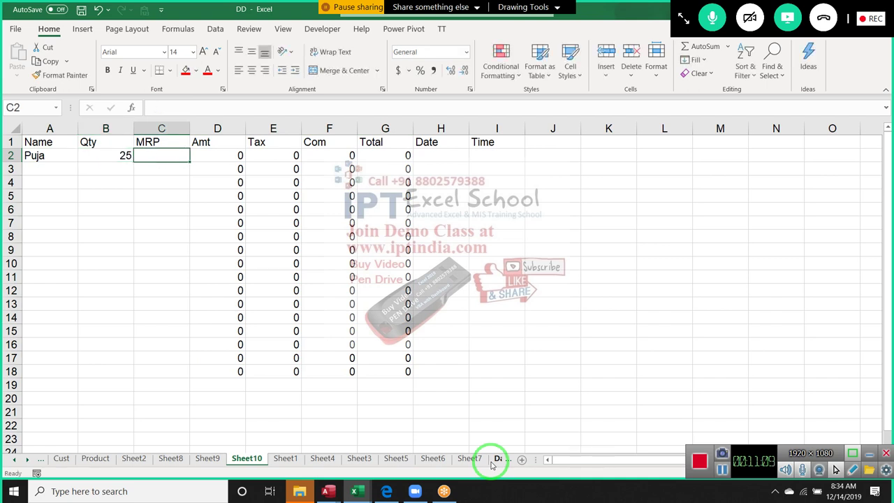
{"action": "type", "text": "80"}
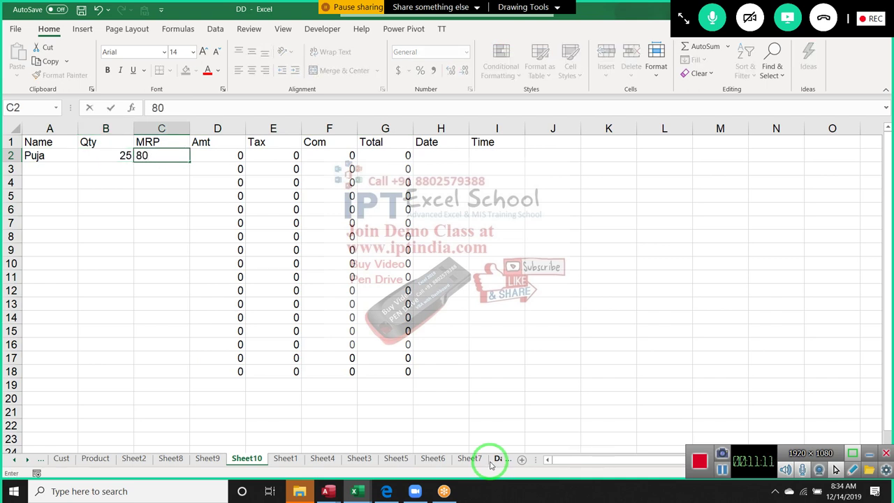
{"action": "key", "text": "Tab"}
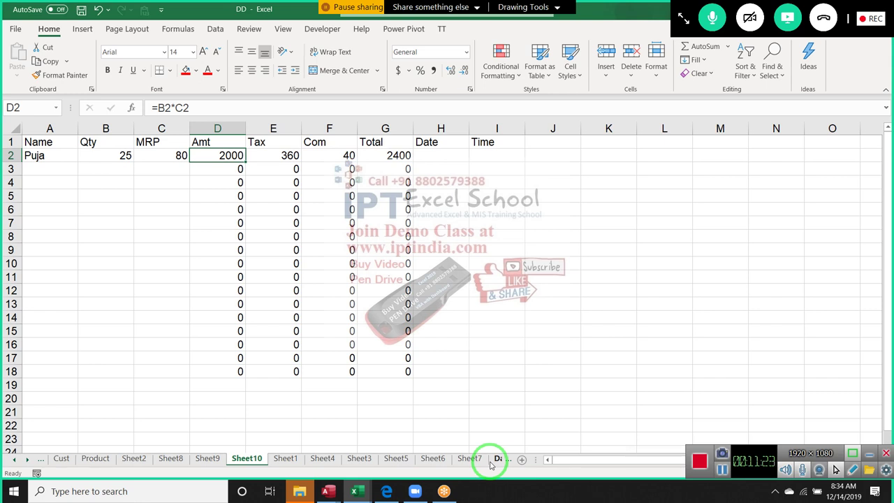
Step: Insert today's date in H2 and the current time in I2
{"action": "key", "text": "Right"}
{"action": "key", "text": "Right"}
{"action": "key", "text": "Right"}
{"action": "key", "text": "Right"}
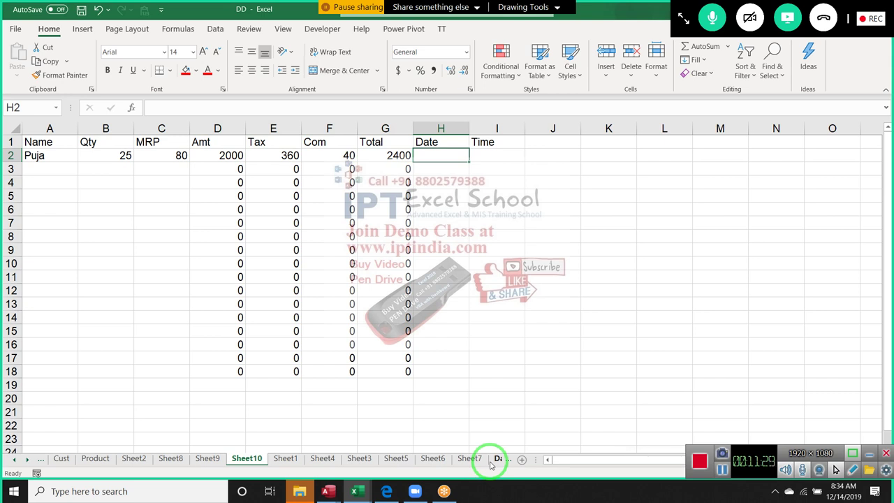
{"action": "key", "text": "ctrl+semicolon"}
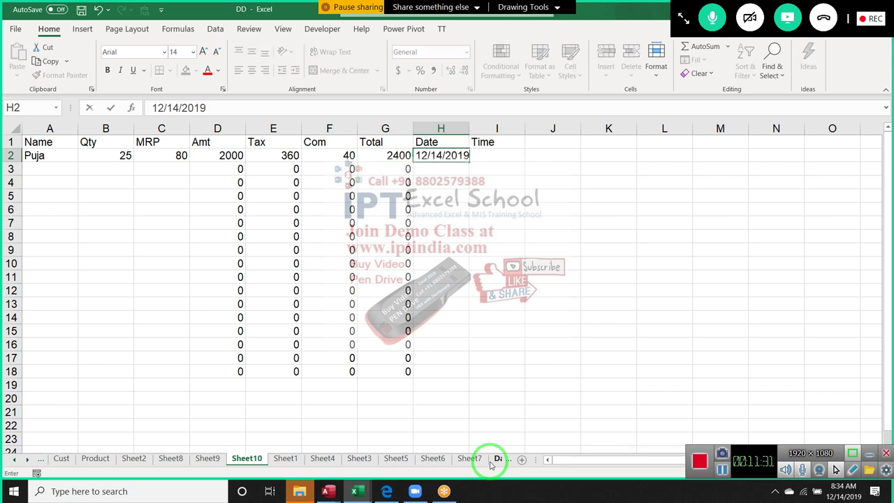
{"action": "key", "text": "Right"}
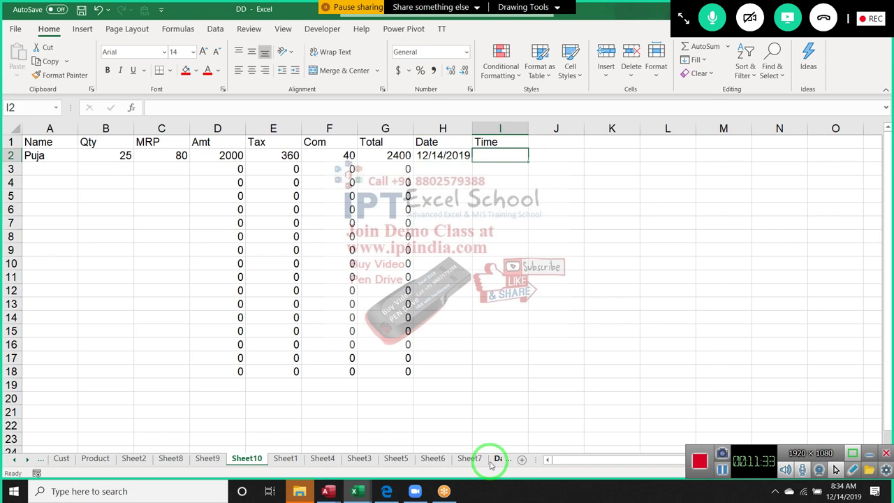
{"action": "key", "text": "ctrl+shift+semicolon"}
{"action": "key", "text": "Left"}
{"action": "key", "text": "Left"}
{"action": "key", "text": "Left"}
{"action": "key", "text": "Left"}
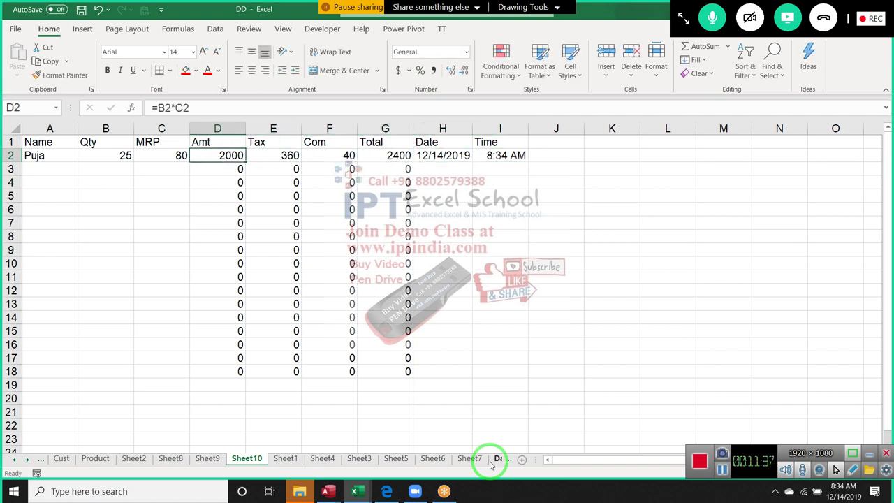
{"action": "key", "text": "Down"}
{"action": "key", "text": "Right"}
{"action": "key", "text": "Right"}
{"action": "key", "text": "Right"}
{"action": "key", "text": "Right"}
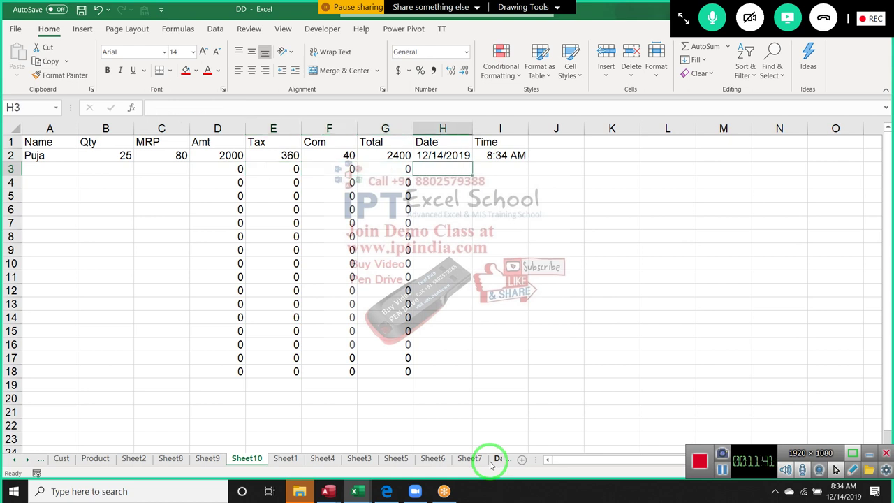
{"action": "key", "text": "Left"}
{"action": "key", "text": "Left"}
{"action": "key", "text": "Left"}
{"action": "key", "text": "Left"}
{"action": "key", "text": "Left"}
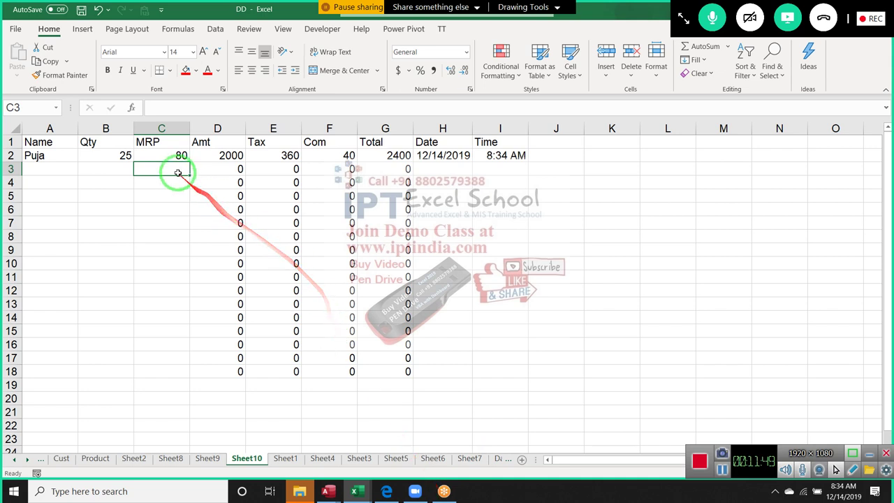
{"action": "left_click", "coordinate": [430, 170]}
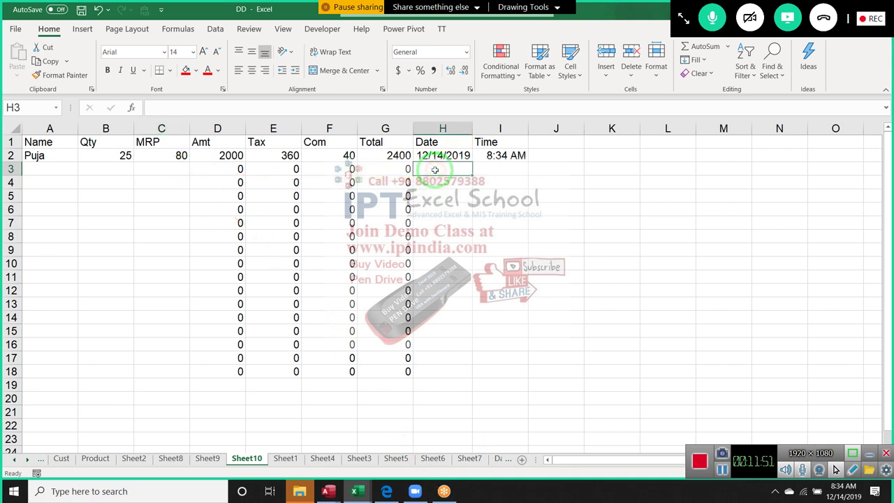
{"action": "left_click", "coordinate": [169, 168]}
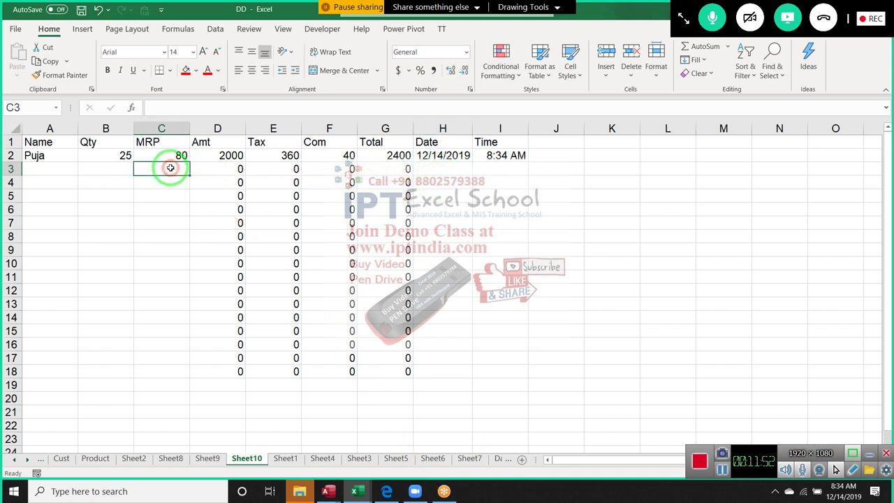
{"action": "left_click", "coordinate": [441, 171]}
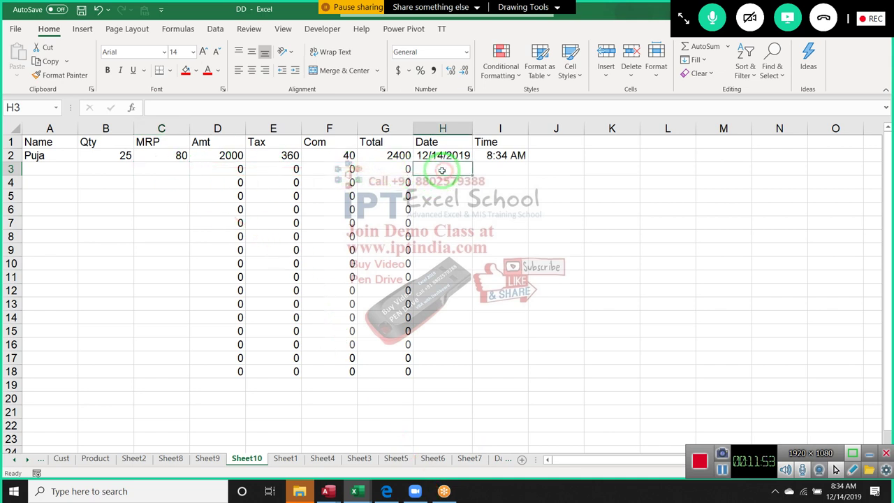
{"action": "left_click", "coordinate": [228, 129]}
{"action": "left_click_drag", "start_coordinate": [228, 128], "coordinate": [385, 130]}
{"action": "left_click_drag", "start_coordinate": [209, 181], "coordinate": [375, 182]}
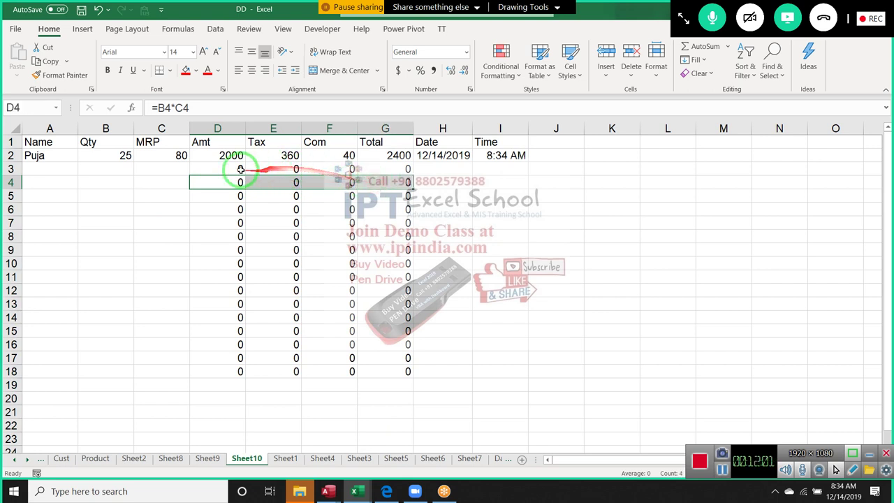
{"action": "left_click", "coordinate": [217, 170]}
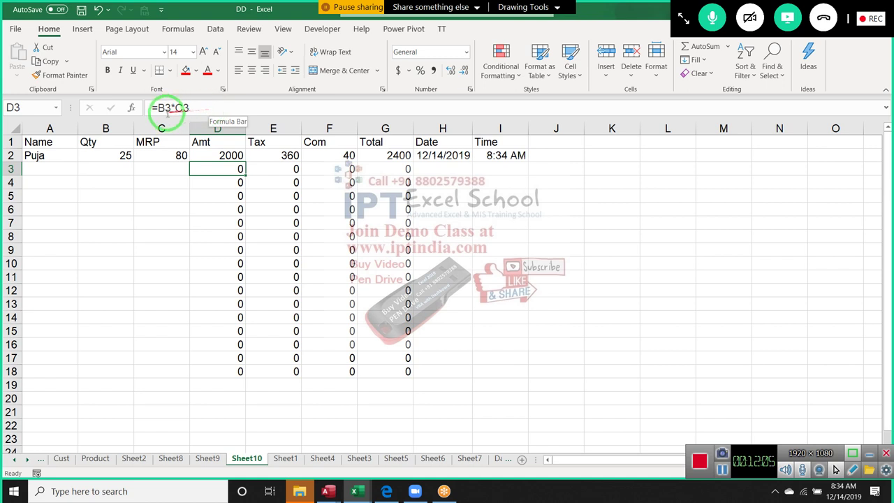
{"action": "mouse_move", "coordinate": [197, 112]}
{"action": "left_mouse_down"}
{"action": "mouse_move", "coordinate": [168, 105]}
{"action": "mouse_move", "coordinate": [339, 123]}
{"action": "mouse_move", "coordinate": [340, 152]}
{"action": "left_mouse_up"}
{"action": "left_click", "coordinate": [155, 194]}
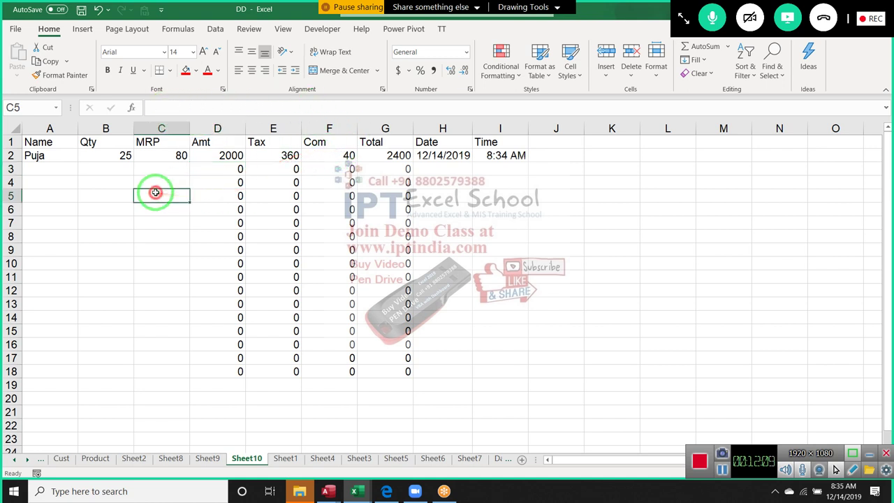
{"action": "left_click", "coordinate": [63, 181]}
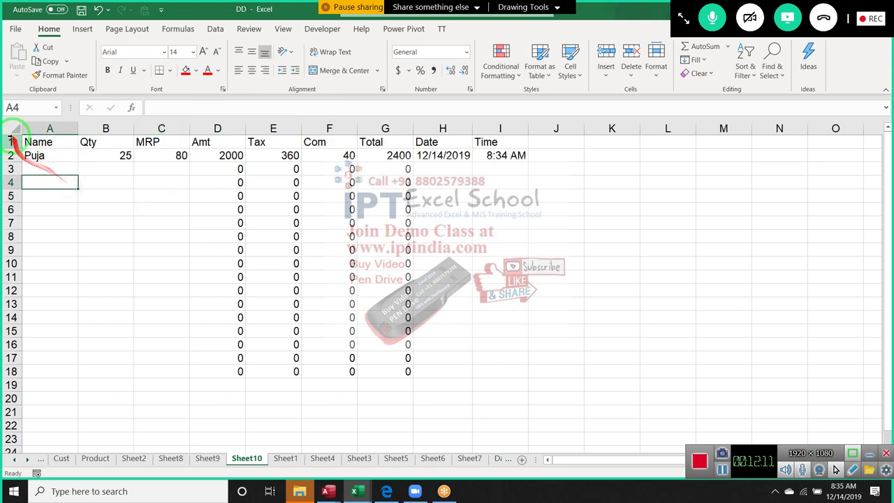
{"action": "left_click", "coordinate": [15, 128]}
Step: Unlock all cells on Sheet10 via Format Cells Protection
{"action": "right_click", "coordinate": [89, 177]}
{"action": "mouse_move", "coordinate": [97, 182]}
{"action": "left_mouse_down"}
{"action": "mouse_move", "coordinate": [159, 286]}
{"action": "mouse_move", "coordinate": [70, 252]}
{"action": "left_mouse_up"}
{"action": "left_click", "coordinate": [134, 332]}
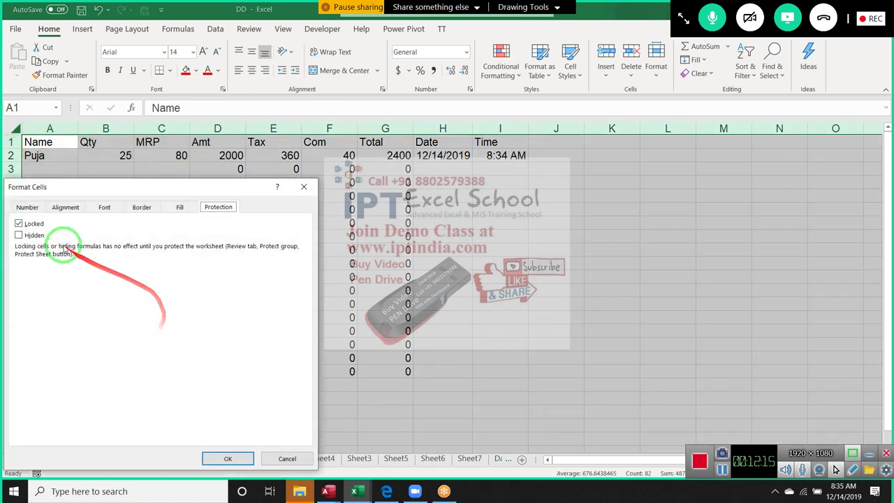
{"action": "left_click", "coordinate": [34, 224]}
{"action": "mouse_move", "coordinate": [273, 193]}
{"action": "left_mouse_down"}
{"action": "mouse_move", "coordinate": [234, 451]}
{"action": "mouse_move", "coordinate": [239, 309]}
{"action": "left_mouse_up"}
{"action": "left_click", "coordinate": [234, 458]}
{"action": "left_click", "coordinate": [160, 222]}
Step: Set the Amt through Total columns D:G back to Locked
{"action": "left_click_drag", "start_coordinate": [210, 128], "coordinate": [380, 126]}
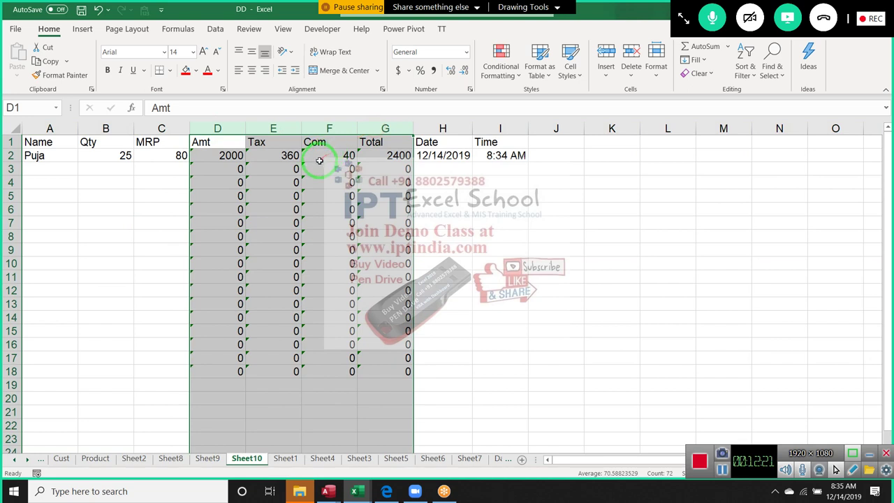
{"action": "right_click", "coordinate": [270, 170]}
{"action": "left_click", "coordinate": [323, 323]}
{"action": "left_click", "coordinate": [190, 213]}
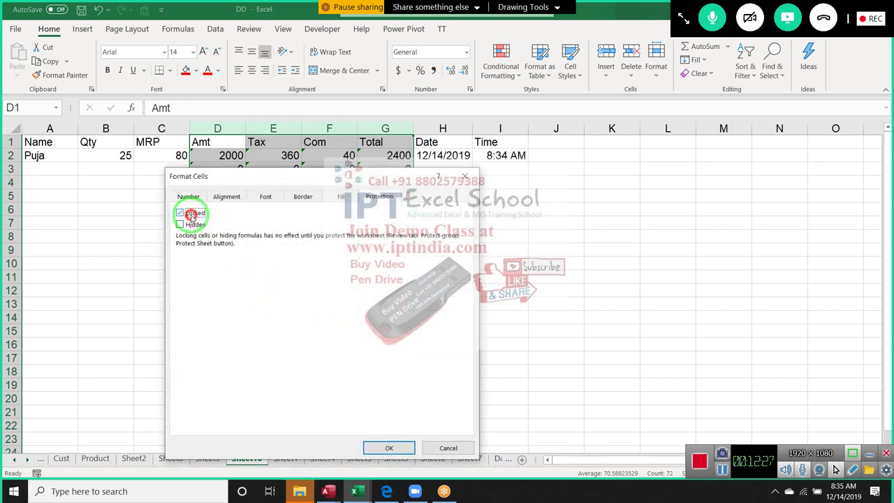
{"action": "left_click", "coordinate": [388, 447]}
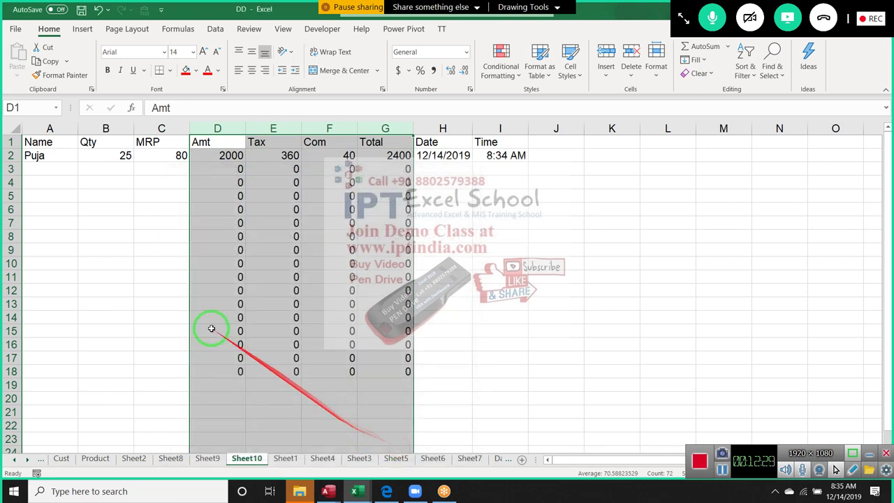
{"action": "left_click", "coordinate": [119, 240]}
Step: Protect Sheet10 with 'Select locked cells' turned off
{"action": "right_click", "coordinate": [248, 458]}
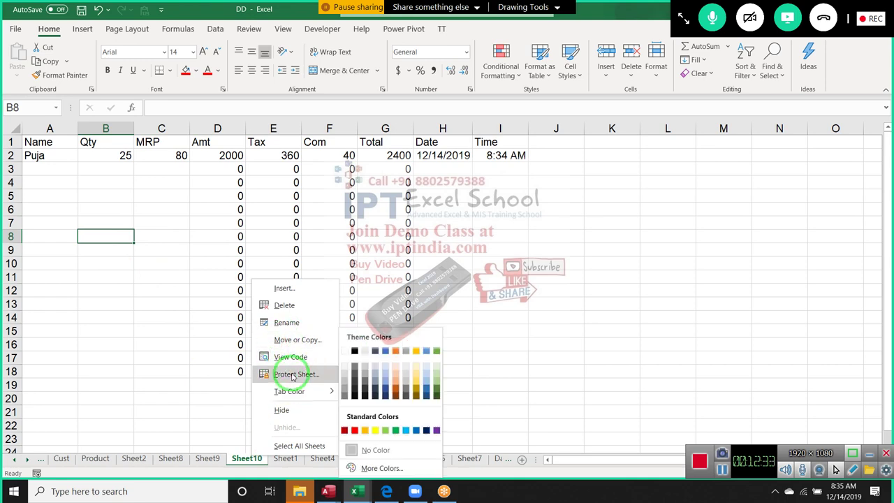
{"action": "left_click", "coordinate": [294, 375]}
{"action": "left_click_drag", "start_coordinate": [239, 282], "coordinate": [537, 198]}
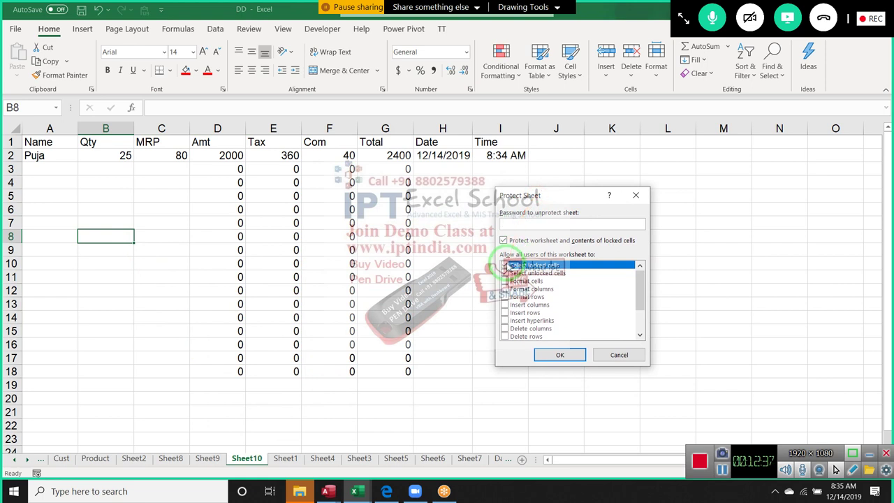
{"action": "left_click", "coordinate": [505, 266]}
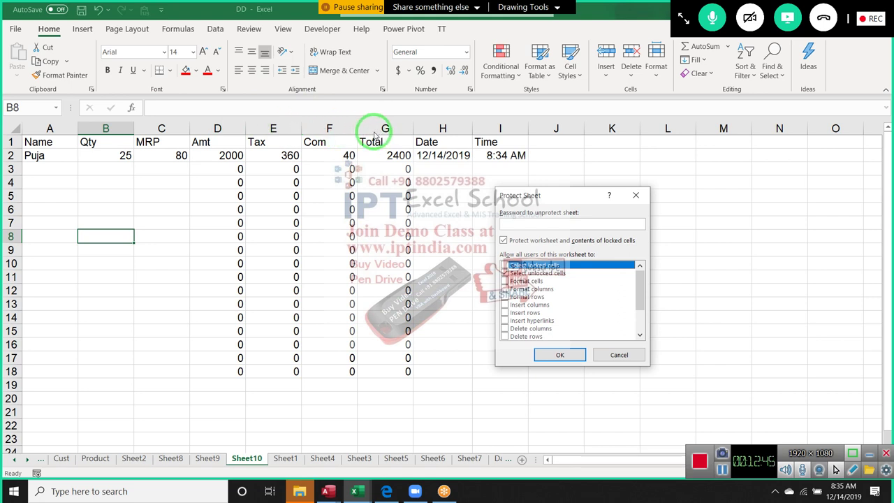
{"action": "mouse_move", "coordinate": [349, 199]}
{"action": "left_mouse_down"}
{"action": "mouse_move", "coordinate": [217, 126]}
{"action": "mouse_move", "coordinate": [281, 126]}
{"action": "left_mouse_up"}
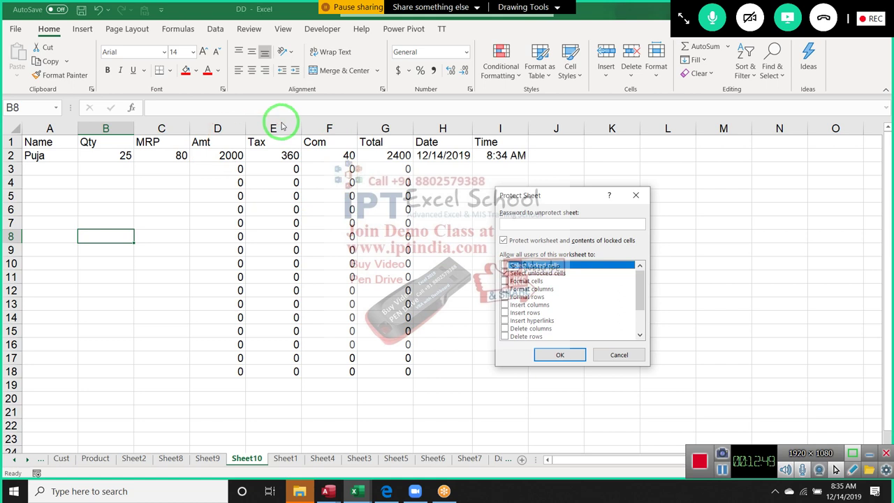
{"action": "left_click", "coordinate": [558, 355]}
{"action": "left_click", "coordinate": [45, 169]}
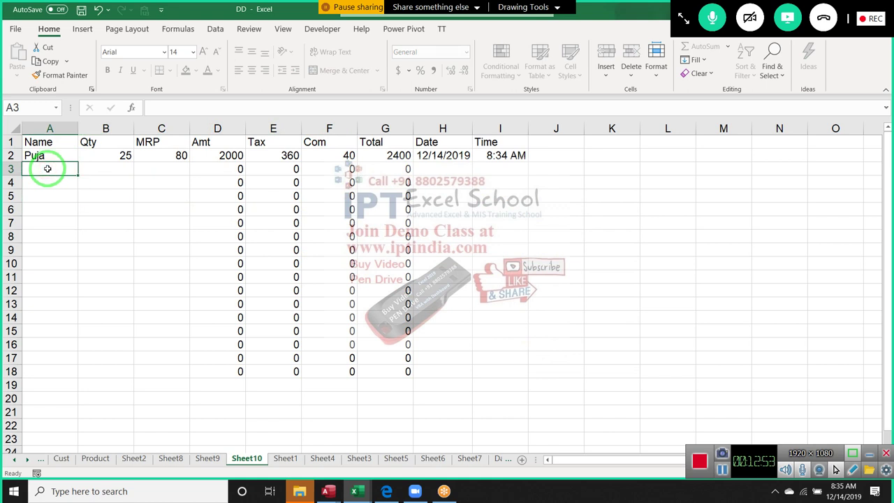
Step: Enter a customer name, Qty 45 and MRP 30 in row 3
{"action": "type", "text": "Tima"}
{"action": "key", "text": "Tab"}
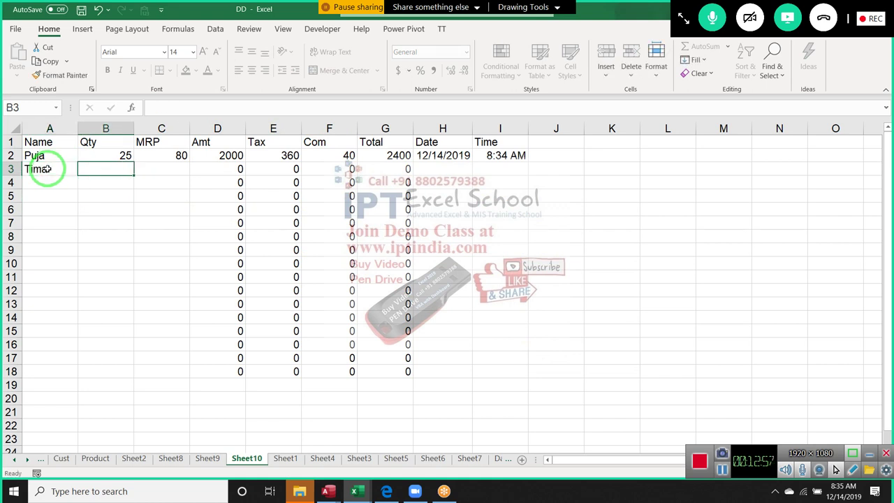
{"action": "type", "text": "45"}
{"action": "key", "text": "Tab"}
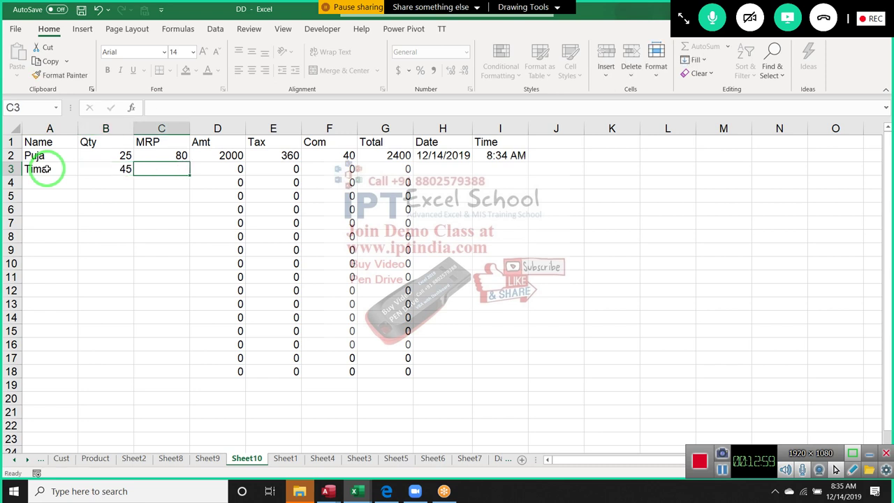
{"action": "type", "text": "30"}
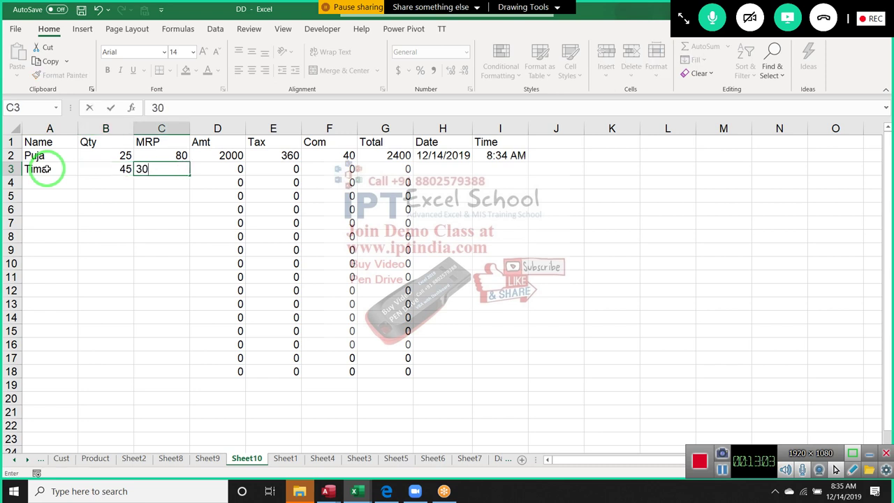
{"action": "key", "text": "Tab"}
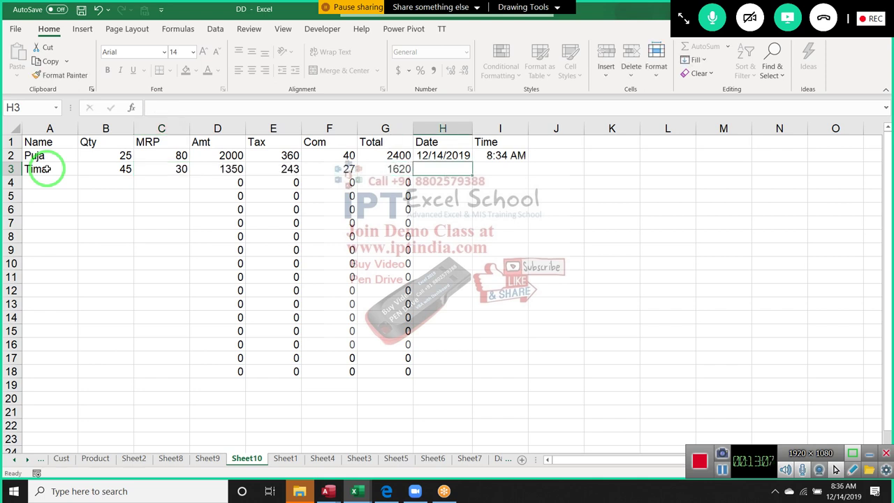
Step: Insert today's date in H3 and the current time in I3
{"action": "key", "text": "ctrl+shift+semicolon"}
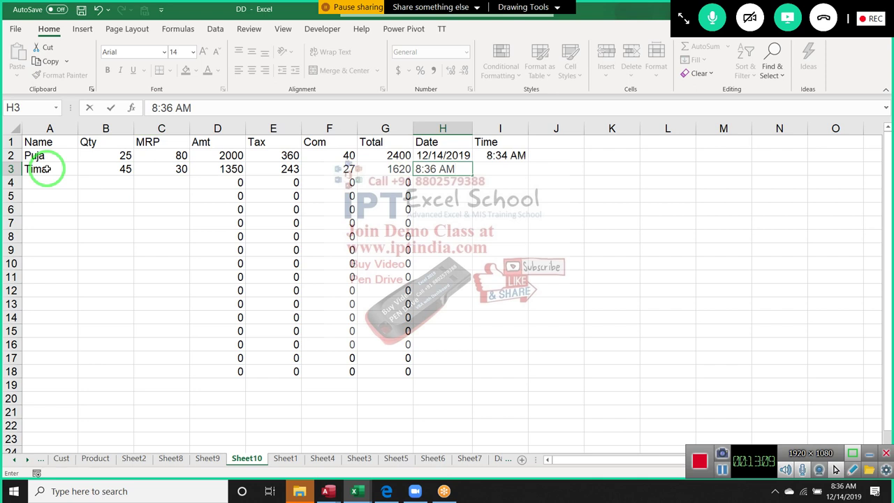
{"action": "key", "text": "Escape"}
{"action": "key", "text": "ctrl+semicolon"}
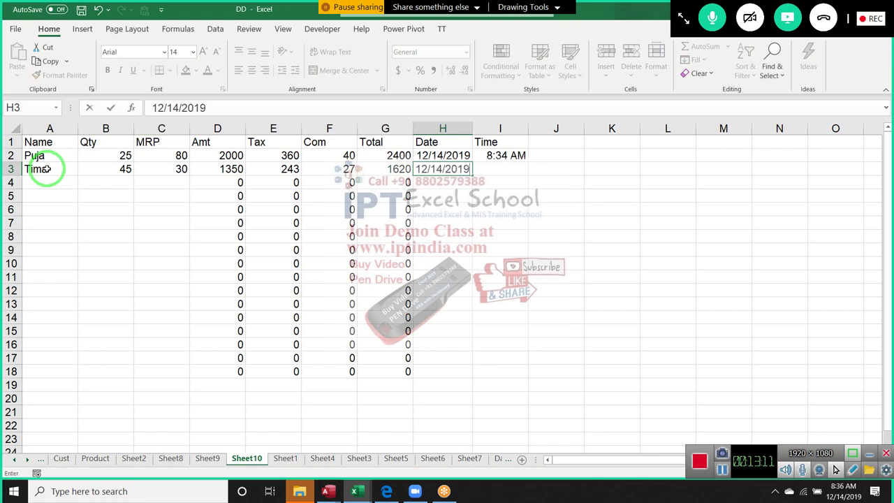
{"action": "key", "text": "Tab"}
{"action": "key", "text": "ctrl+shift+semicolon"}
{"action": "key", "text": "Return"}
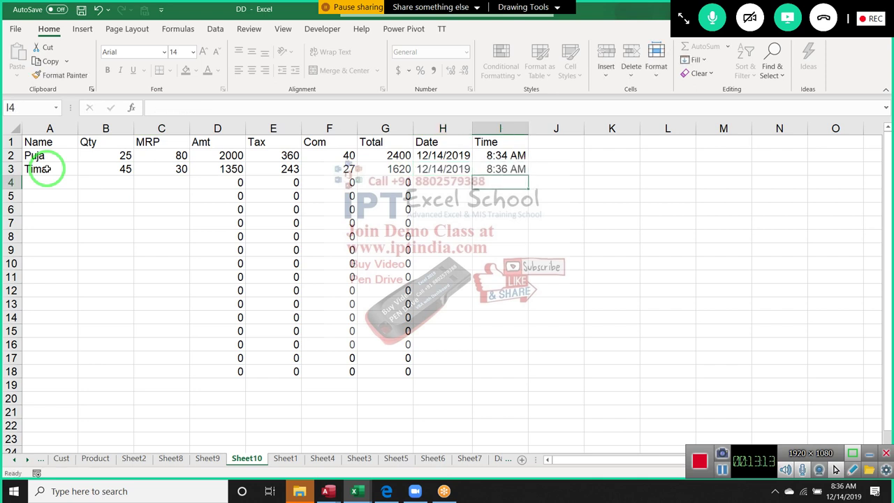
Step: Show that arrow-key movement skips the locked formula cells
{"action": "key", "text": "Left"}
{"action": "key", "text": "Left"}
{"action": "key", "text": "Left"}
{"action": "key", "text": "Left"}
{"action": "key", "text": "Left"}
{"action": "key", "text": "Left"}
{"action": "key", "text": "Right"}
{"action": "key", "text": "Right"}
{"action": "key", "text": "Right"}
{"action": "key", "text": "Right"}
{"action": "key", "text": "Right"}
{"action": "key", "text": "Left"}
{"action": "key", "text": "Left"}
{"action": "key", "text": "Left"}
{"action": "key", "text": "Left"}
{"action": "key", "text": "Left"}
{"action": "key", "text": "Right"}
{"action": "key", "text": "Right"}
{"action": "key", "text": "Right"}
{"action": "key", "text": "Right"}
{"action": "key", "text": "Right"}
{"action": "key", "text": "Right"}
{"action": "key", "text": "Left"}
{"action": "key", "text": "Left"}
{"action": "key", "text": "Left"}
{"action": "key", "text": "Left"}
{"action": "key", "text": "Left"}
{"action": "key", "text": "Left"}
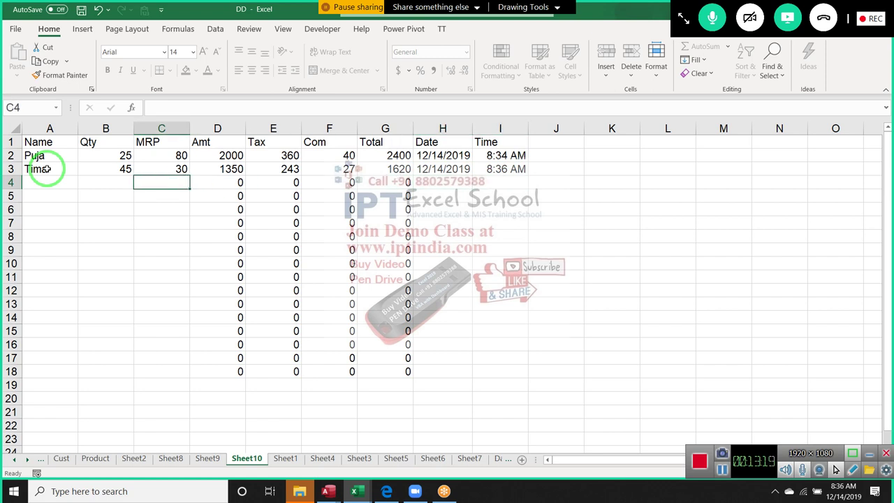
{"action": "key", "text": "Right"}
{"action": "key", "text": "Right"}
{"action": "key", "text": "Right"}
{"action": "key", "text": "Right"}
{"action": "key", "text": "Right"}
{"action": "key", "text": "Left"}
{"action": "key", "text": "Left"}
{"action": "key", "text": "Left"}
{"action": "key", "text": "Left"}
{"action": "key", "text": "Left"}
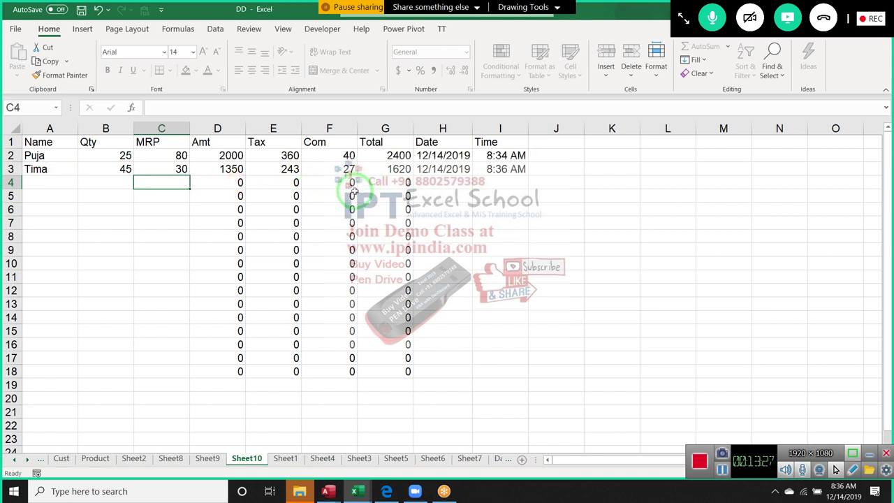
Step: Add Sheet11 and enter 25, 62 and 5 in A1:C1
{"action": "right_click", "coordinate": [248, 456]}
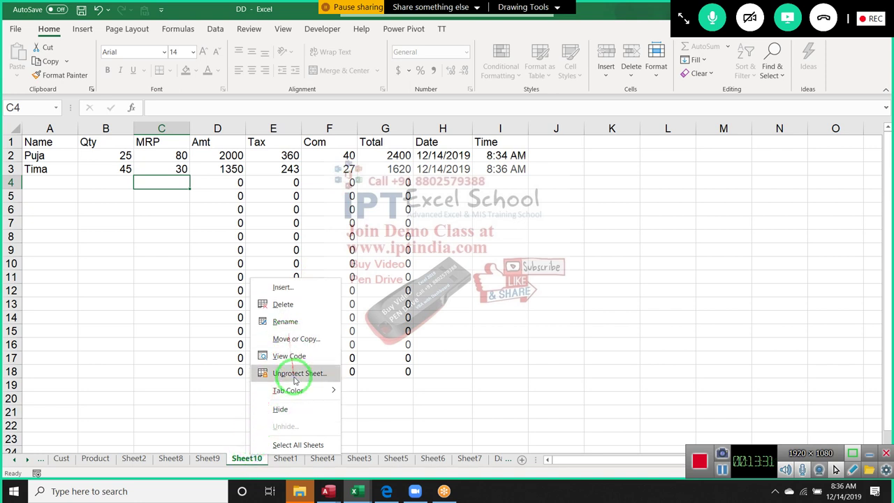
{"action": "key", "text": "Escape"}
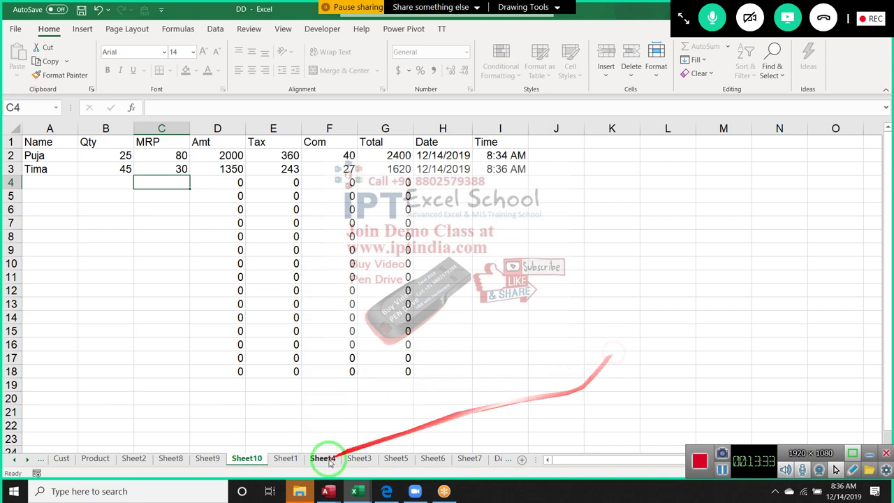
{"action": "left_click", "coordinate": [520, 458]}
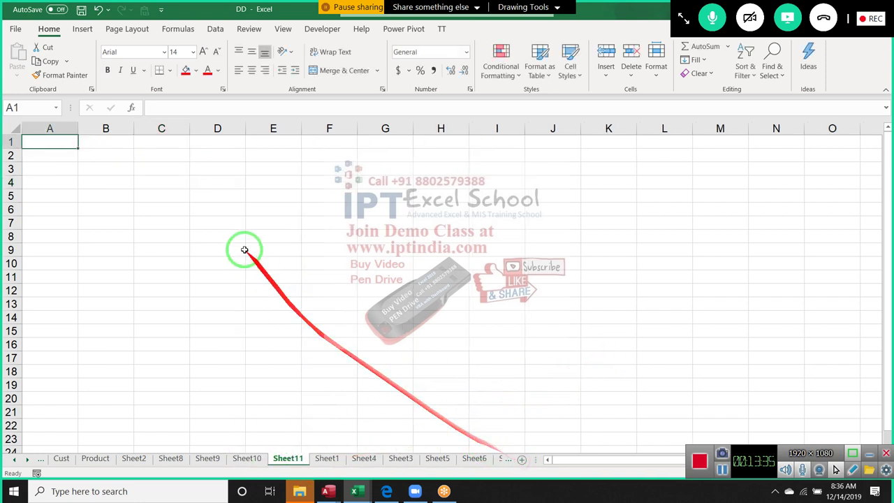
{"action": "type", "text": "2"}
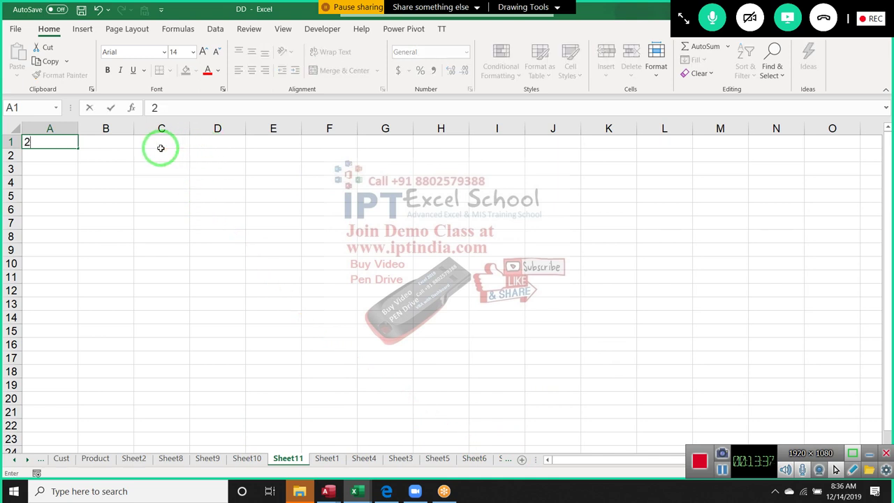
{"action": "type", "text": "5"}
{"action": "key", "text": "Tab"}
{"action": "type", "text": "62"}
{"action": "key", "text": "Tab"}
{"action": "type", "text": "5"}
{"action": "key", "text": "ctrl+Return"}
Step: Total A1:C1 in D1 with =SUM(A1:C1), showing 92
{"action": "key", "text": "Tab"}
{"action": "key", "text": "alt+equal"}
{"action": "key", "text": "Return"}
{"action": "key", "text": "Up"}
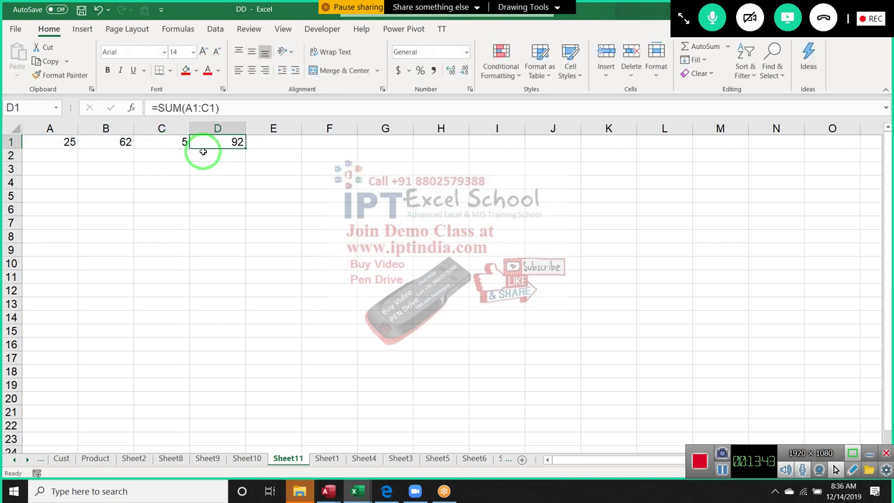
{"action": "left_click", "coordinate": [211, 170]}
{"action": "left_click", "coordinate": [212, 147]}
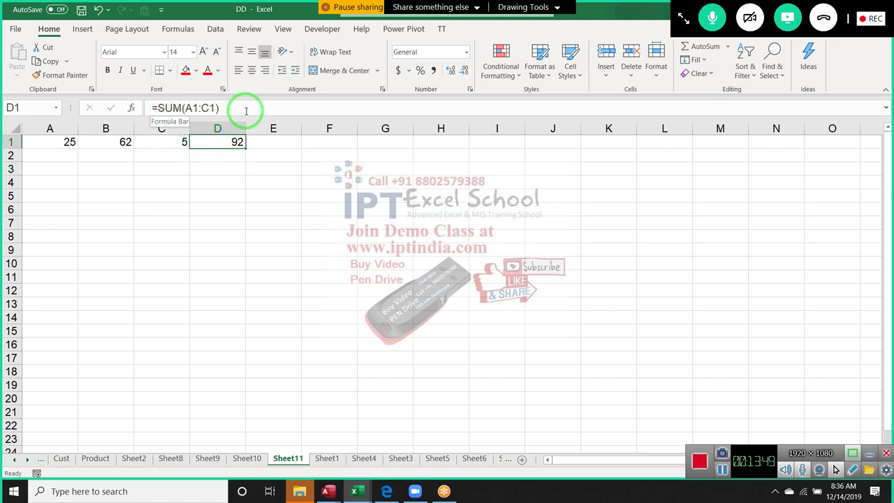
{"action": "right_click", "coordinate": [233, 142]}
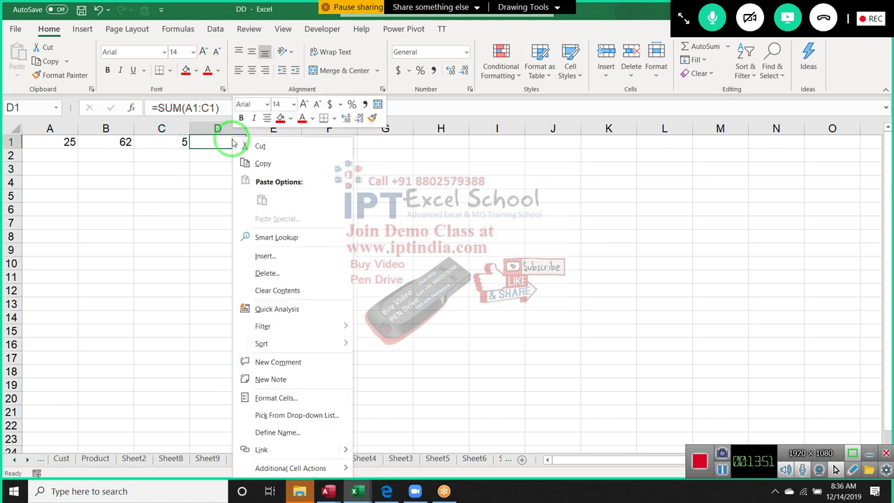
Step: Mark D1 as Locked and Hidden, then begin protecting Sheet11
{"action": "left_click", "coordinate": [319, 399]}
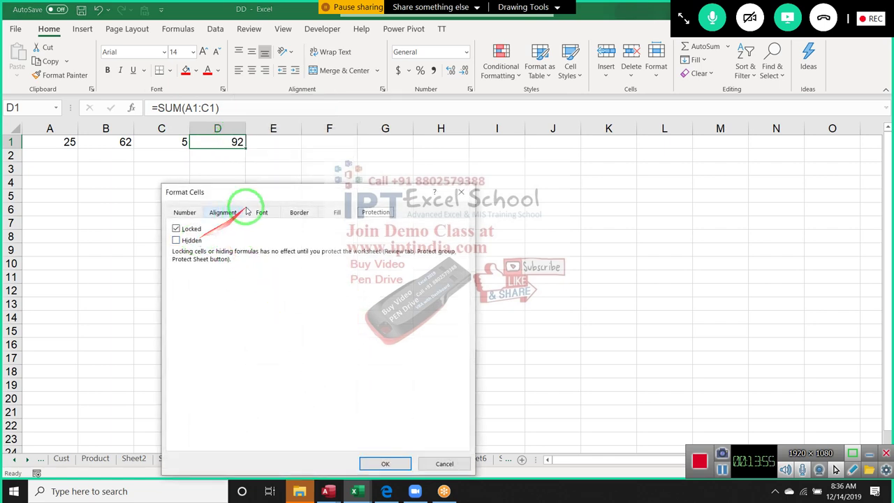
{"action": "left_click_drag", "start_coordinate": [264, 201], "coordinate": [449, 130]}
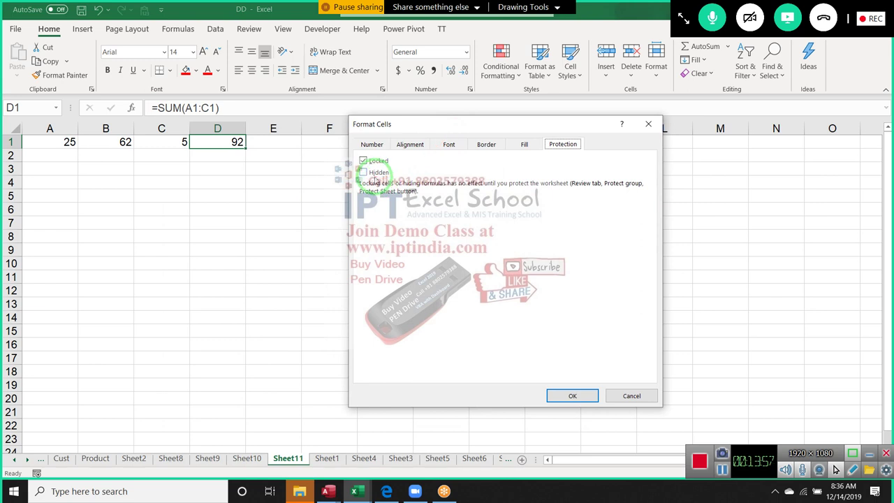
{"action": "left_click", "coordinate": [577, 401]}
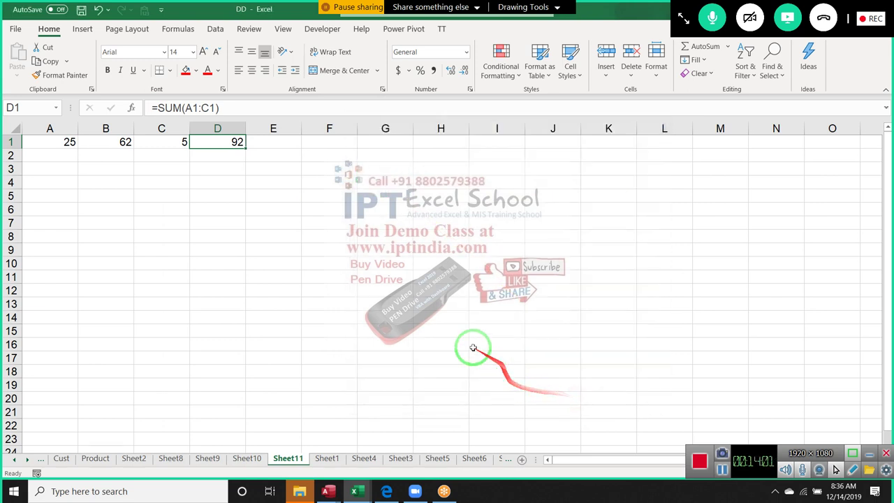
{"action": "right_click", "coordinate": [306, 457]}
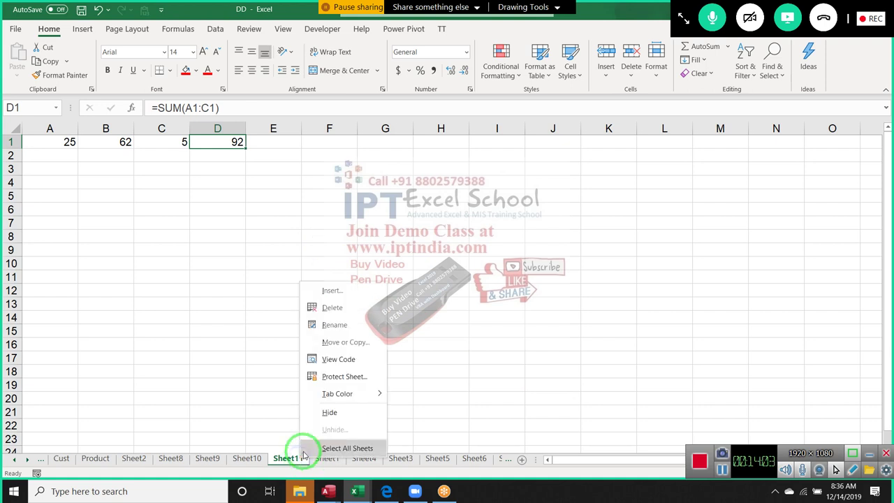
{"action": "left_click", "coordinate": [334, 380]}
Step: Protect Sheet11 and check that D1's SUM formula is hidden
{"action": "left_click", "coordinate": [342, 452]}
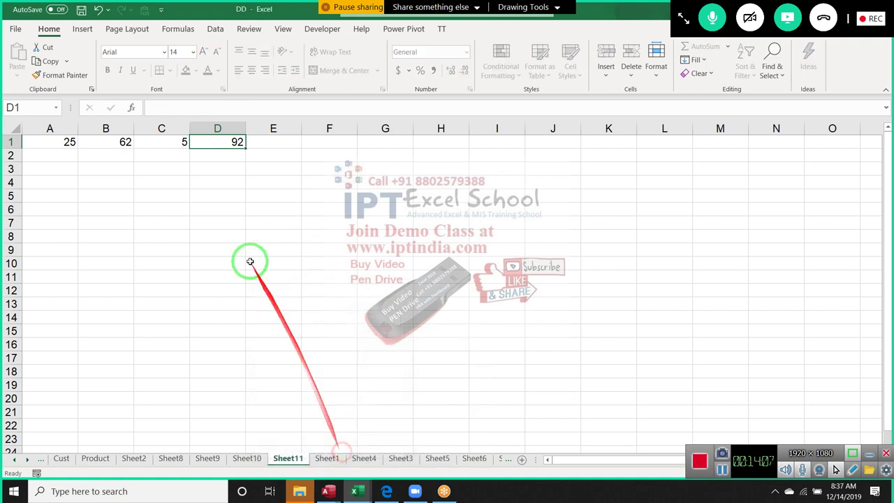
{"action": "left_click", "coordinate": [199, 168]}
{"action": "left_click", "coordinate": [184, 140]}
{"action": "left_click", "coordinate": [209, 141]}
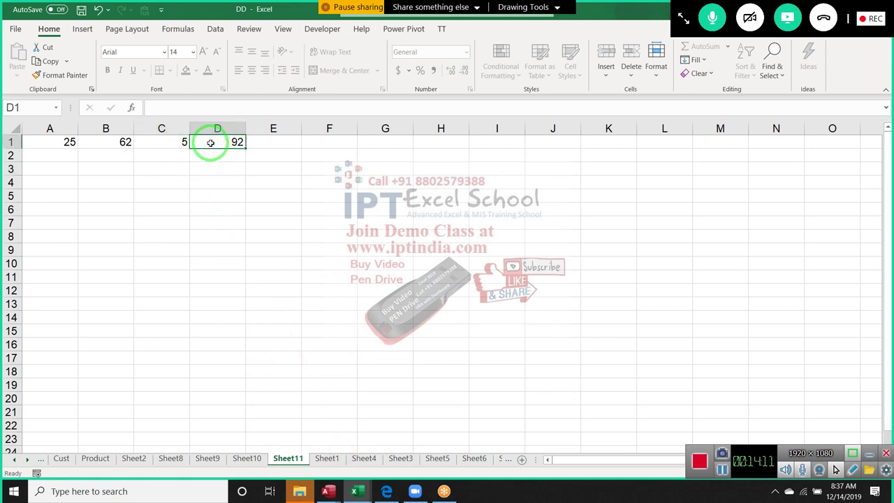
{"action": "left_click", "coordinate": [184, 142]}
Step: Try moving C1 onto D1, then add Sheet12 and clear the pasted 92
{"action": "key", "text": "Left"}
{"action": "key", "text": "Left"}
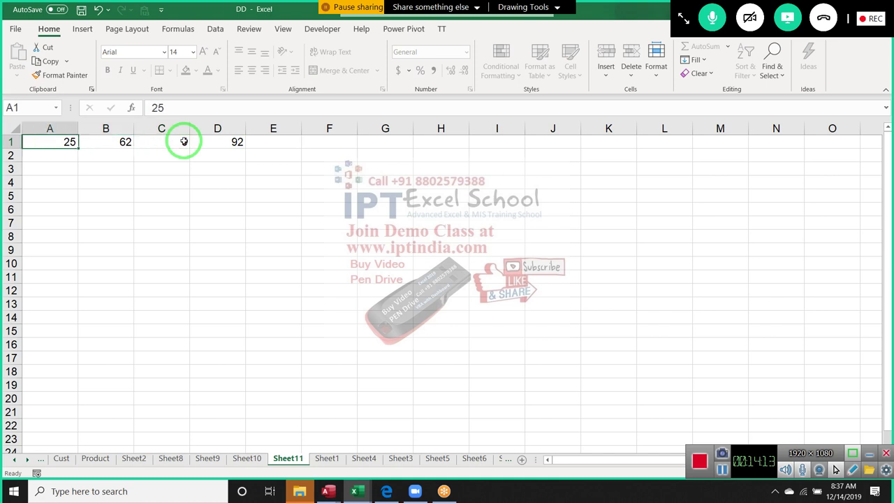
{"action": "key", "text": "Right"}
{"action": "key", "text": "Right"}
{"action": "left_click_drag", "start_coordinate": [184, 142], "coordinate": [234, 142]}
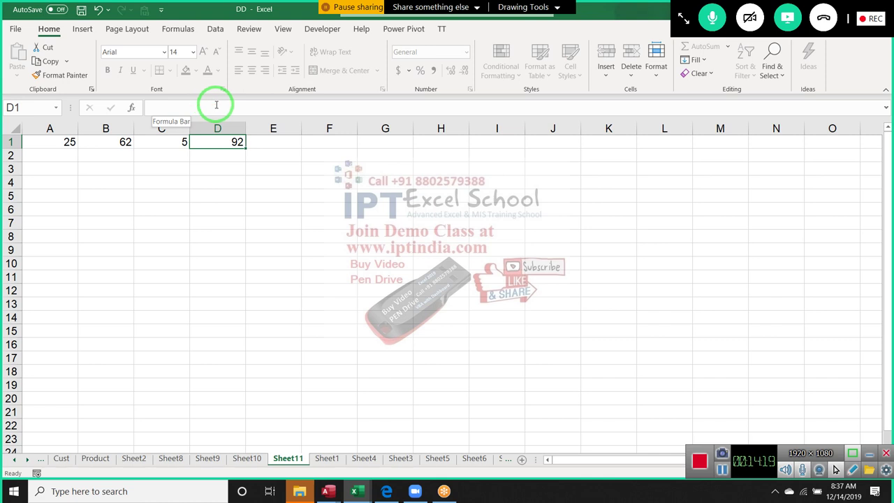
{"action": "left_click", "coordinate": [522, 459]}
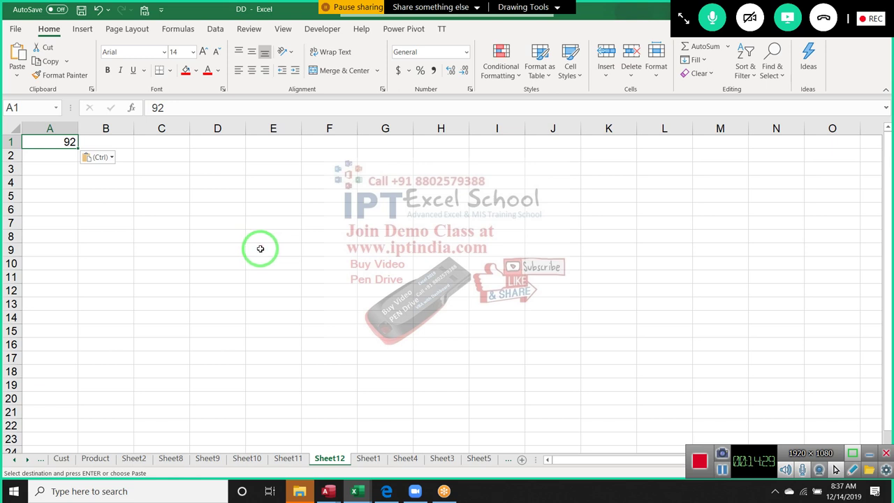
{"action": "key", "text": "Delete"}
Step: Fill B5:D16 with green and G5:I16 with blue
{"action": "left_click_drag", "start_coordinate": [88, 192], "coordinate": [235, 347]}
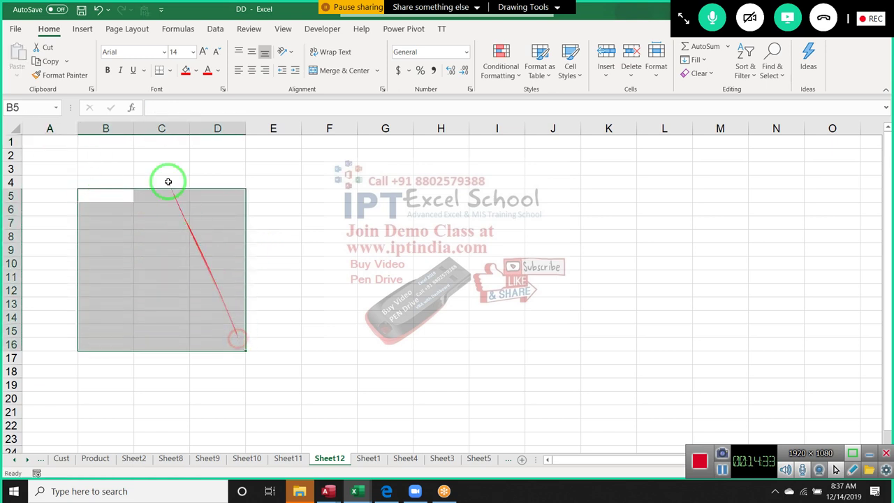
{"action": "left_click", "coordinate": [196, 71]}
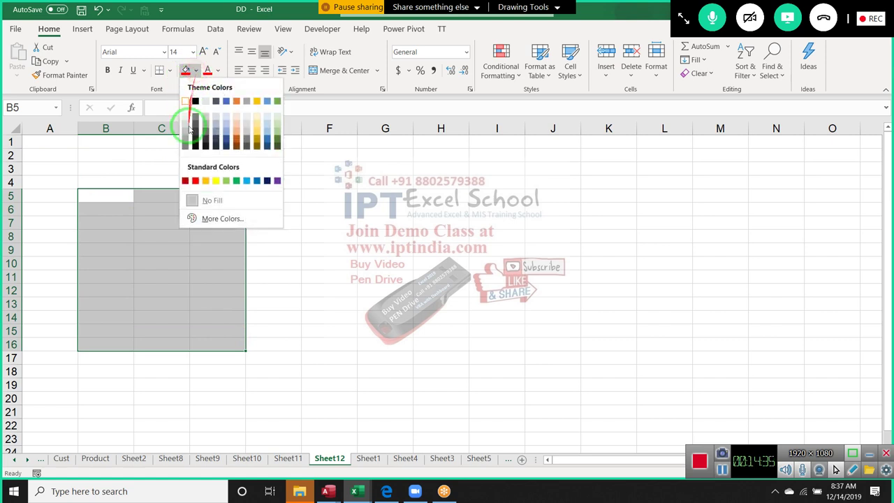
{"action": "left_click", "coordinate": [227, 180]}
{"action": "left_click_drag", "start_coordinate": [361, 197], "coordinate": [476, 347]}
{"action": "left_click", "coordinate": [197, 72]}
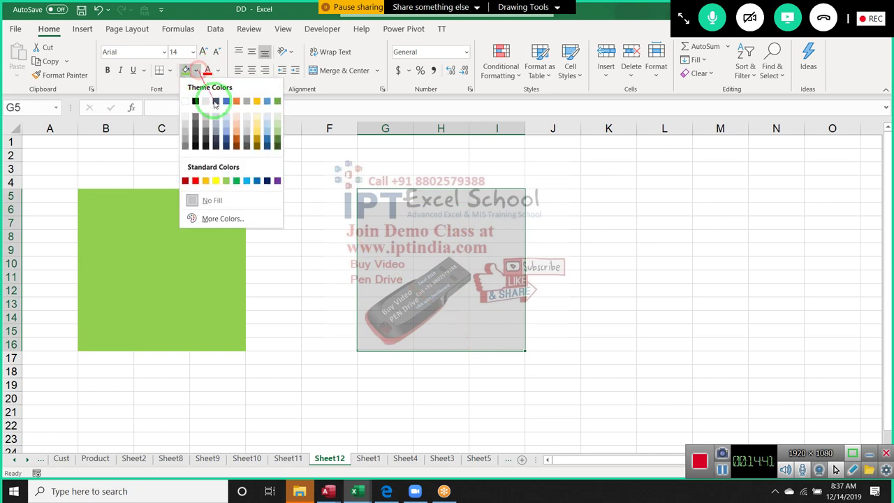
{"action": "left_click", "coordinate": [243, 181]}
Step: Label the green block 'A' in B4 and the blue block 'B' in G4
{"action": "left_click", "coordinate": [105, 181]}
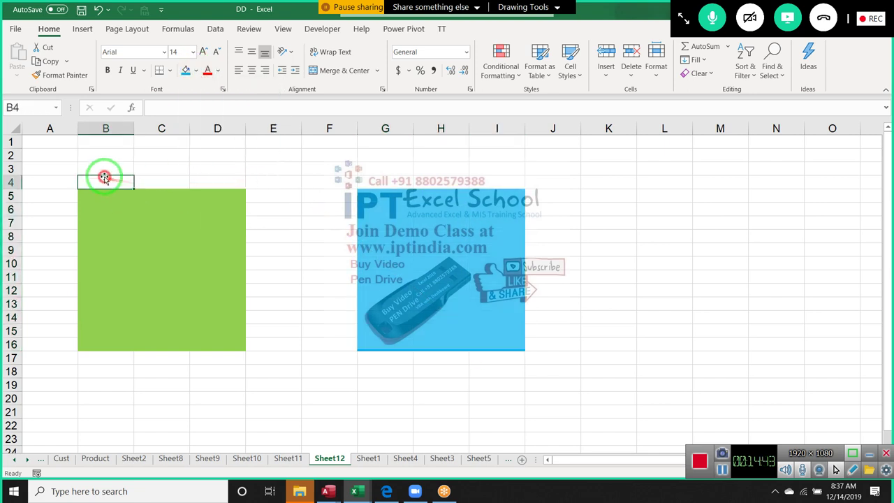
{"action": "type", "text": "A"}
{"action": "left_click", "coordinate": [381, 185]}
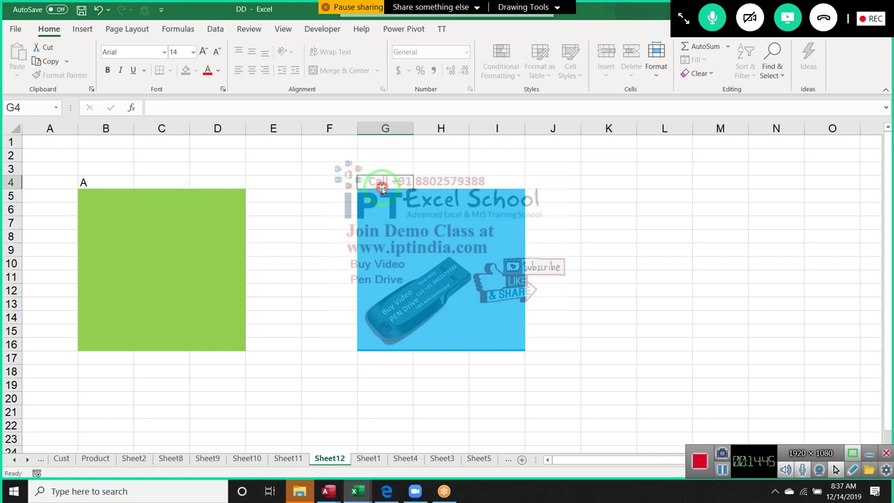
{"action": "type", "text": "B"}
{"action": "left_click", "coordinate": [313, 199]}
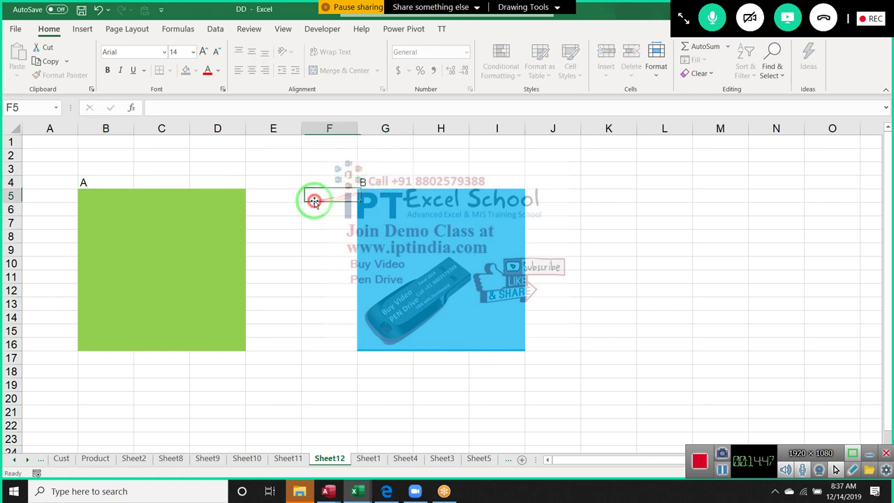
{"action": "left_click_drag", "start_coordinate": [313, 200], "coordinate": [221, 210]}
Step: Reselect the green B5:D16 and blue G5:I16 blocks and cells inside them to check them
{"action": "left_click", "coordinate": [164, 205]}
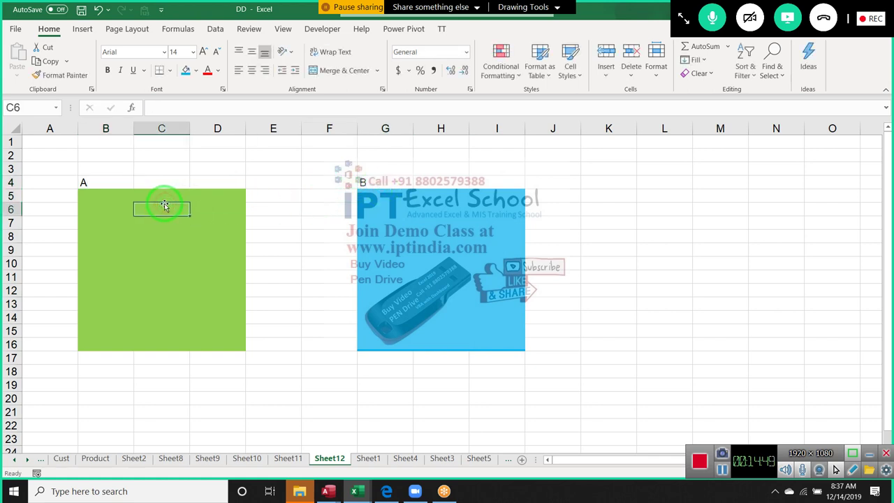
{"action": "left_click_drag", "start_coordinate": [95, 198], "coordinate": [203, 341]}
{"action": "left_click_drag", "start_coordinate": [365, 197], "coordinate": [508, 348]}
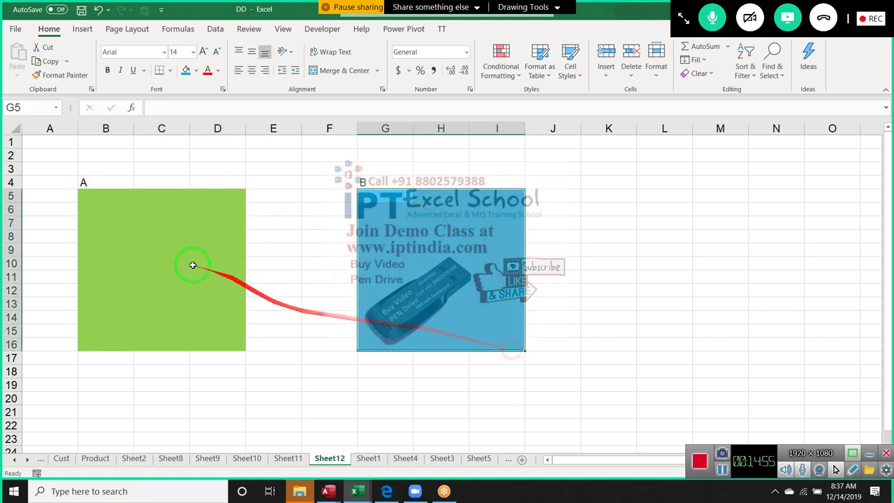
{"action": "left_click", "coordinate": [145, 243]}
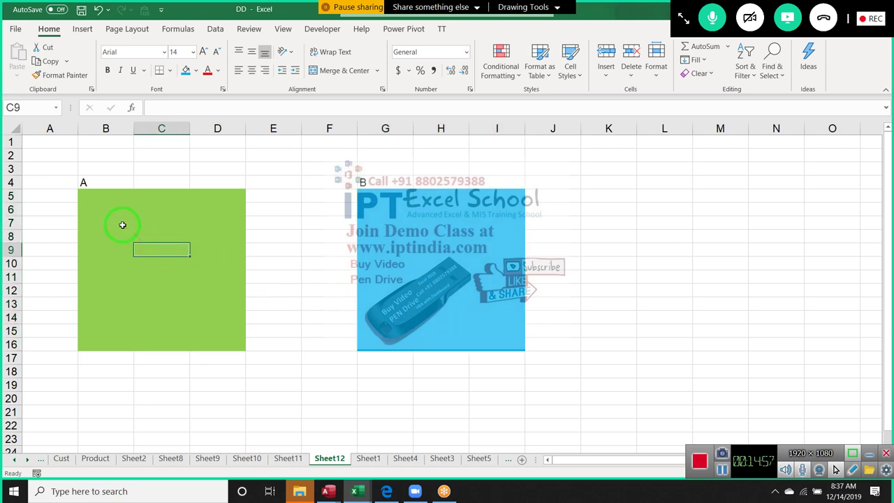
{"action": "left_click_drag", "start_coordinate": [83, 192], "coordinate": [207, 345]}
{"action": "left_click", "coordinate": [284, 259]}
{"action": "left_click_drag", "start_coordinate": [256, 243], "coordinate": [377, 234]}
{"action": "mouse_move", "coordinate": [362, 196]}
{"action": "left_mouse_down"}
{"action": "mouse_move", "coordinate": [419, 204]}
{"action": "mouse_move", "coordinate": [508, 265]}
{"action": "mouse_move", "coordinate": [506, 347]}
{"action": "left_mouse_up"}
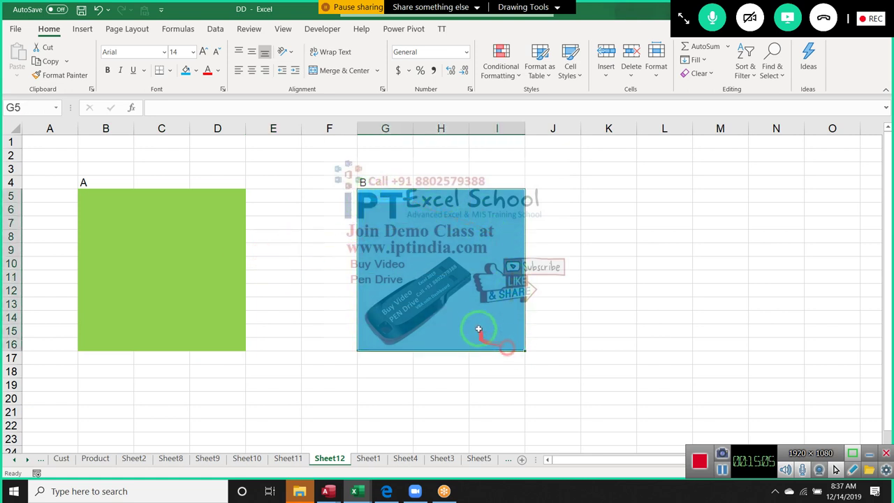
{"action": "left_click", "coordinate": [133, 239]}
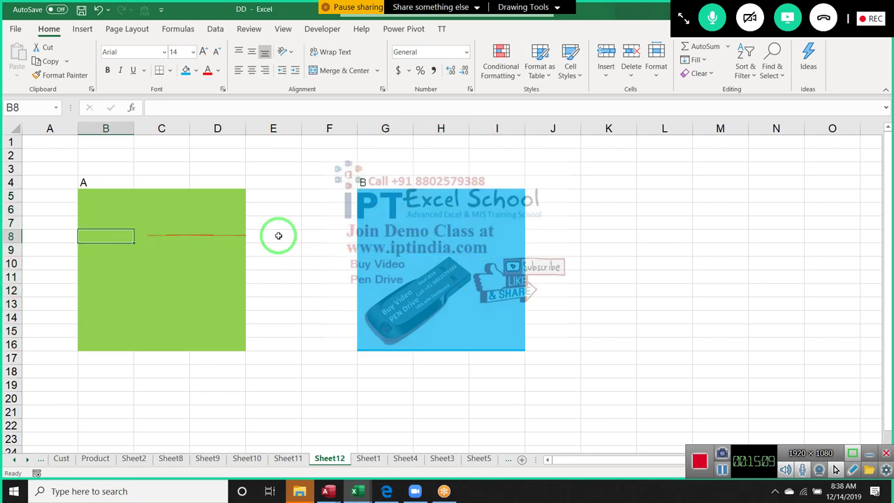
{"action": "left_click", "coordinate": [389, 236]}
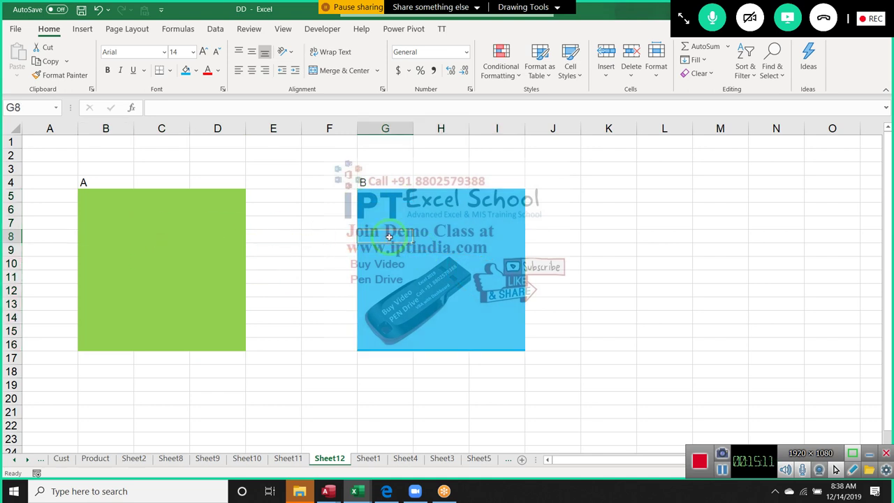
{"action": "left_click", "coordinate": [313, 221]}
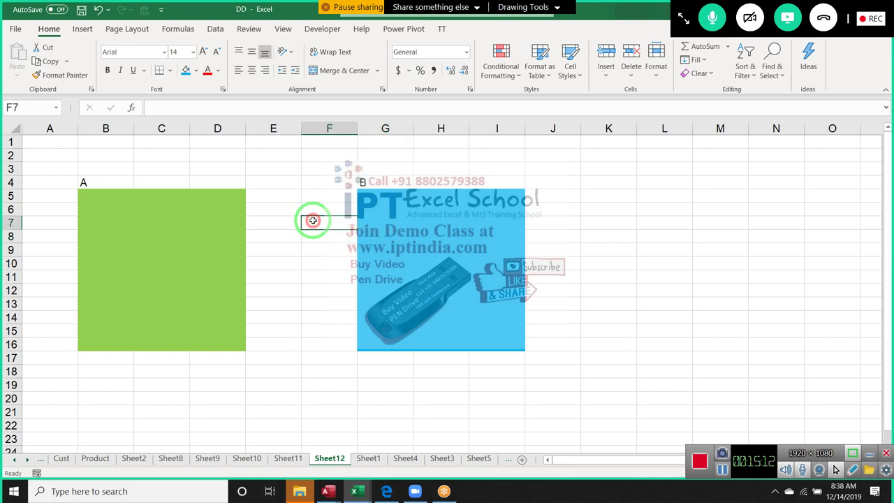
Step: Create editable range Range1 covering B5:D16, protected by a password
{"action": "left_click", "coordinate": [252, 31]}
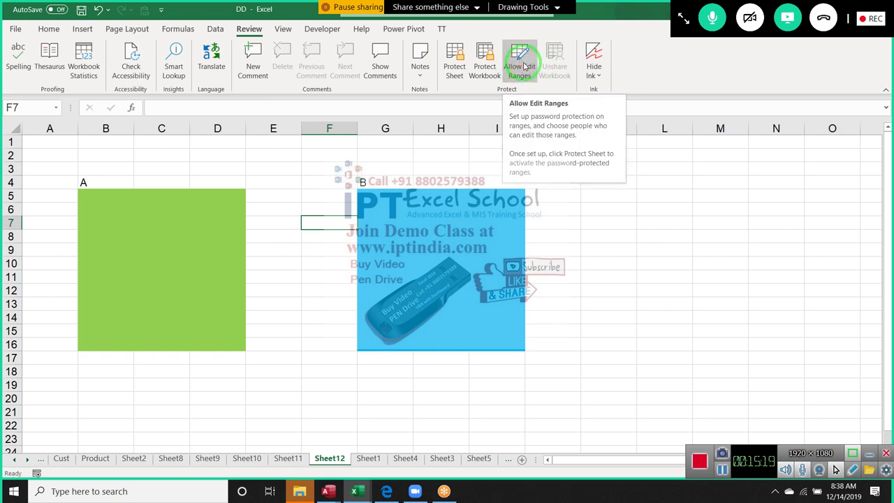
{"action": "left_click", "coordinate": [520, 66]}
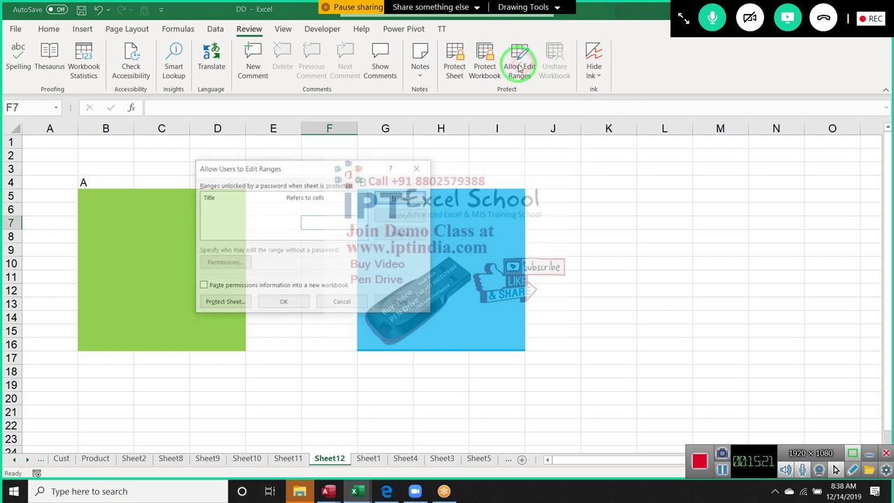
{"action": "left_click_drag", "start_coordinate": [334, 171], "coordinate": [440, 148]}
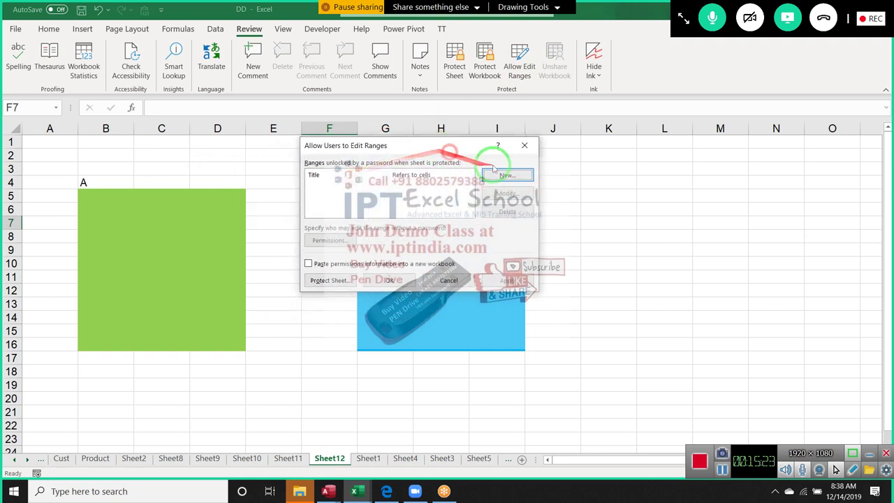
{"action": "left_click", "coordinate": [500, 173]}
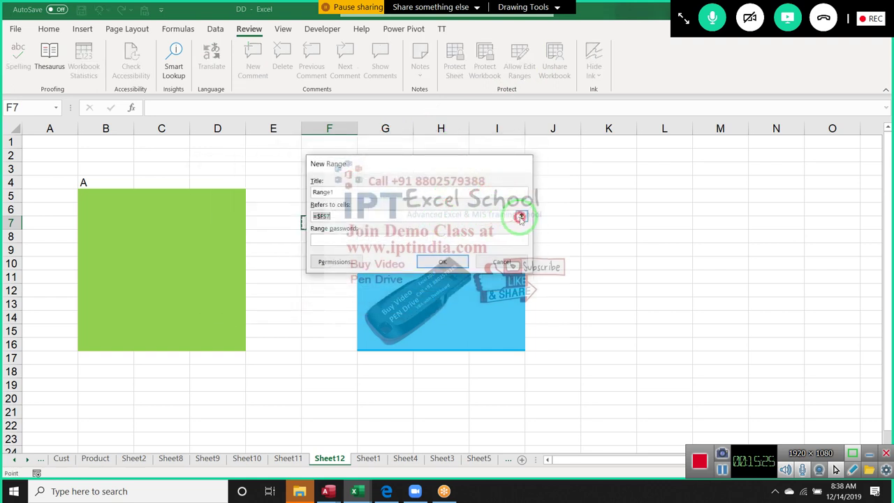
{"action": "left_click", "coordinate": [521, 216]}
{"action": "left_click_drag", "start_coordinate": [85, 193], "coordinate": [211, 349]}
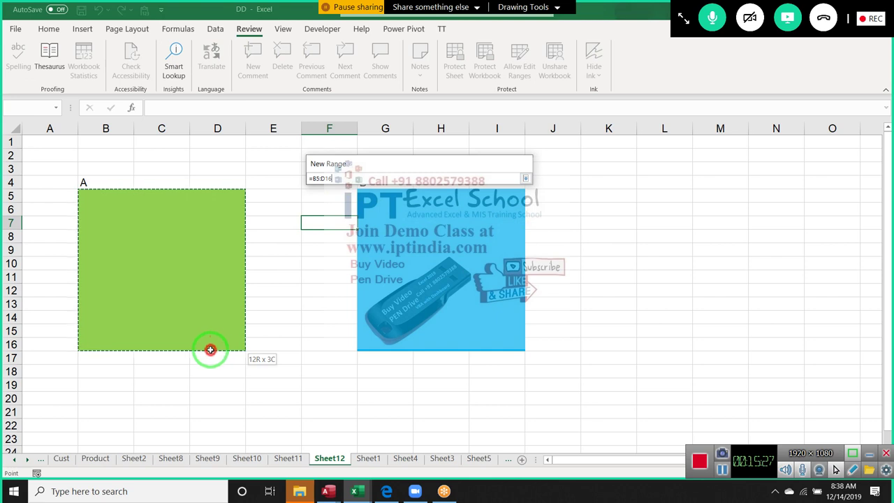
{"action": "left_click", "coordinate": [525, 178]}
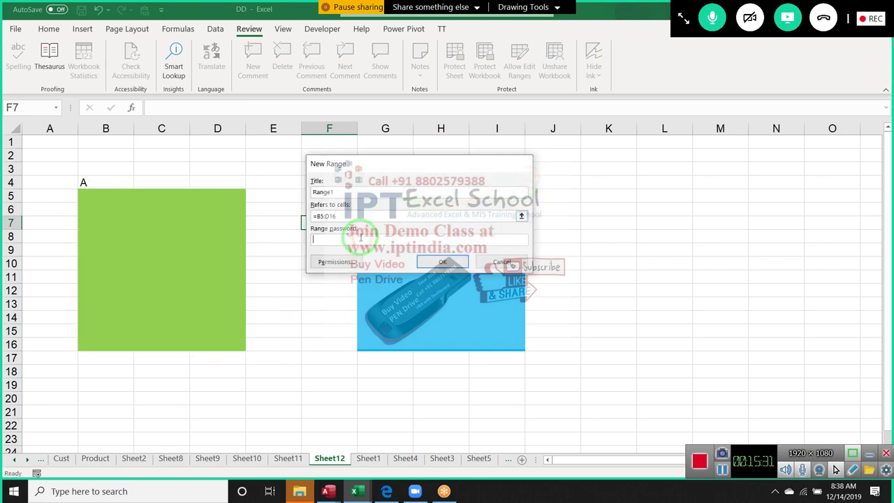
{"action": "left_click", "coordinate": [434, 264]}
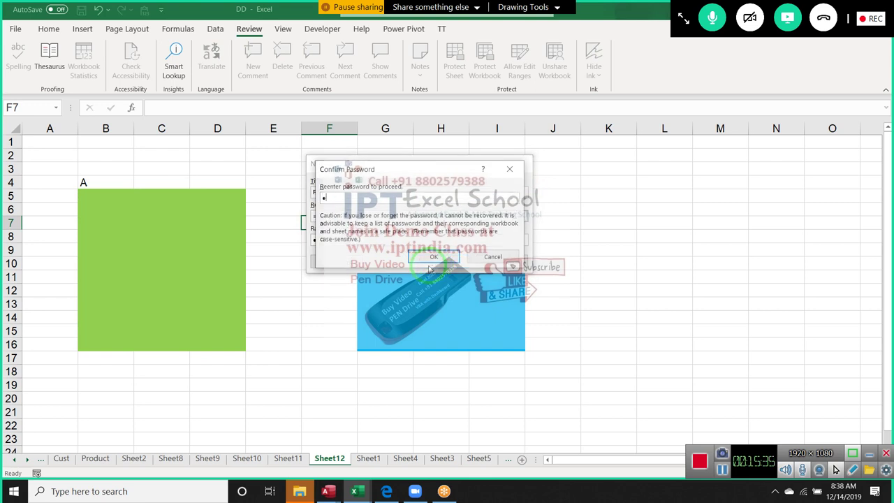
{"action": "left_click", "coordinate": [432, 258]}
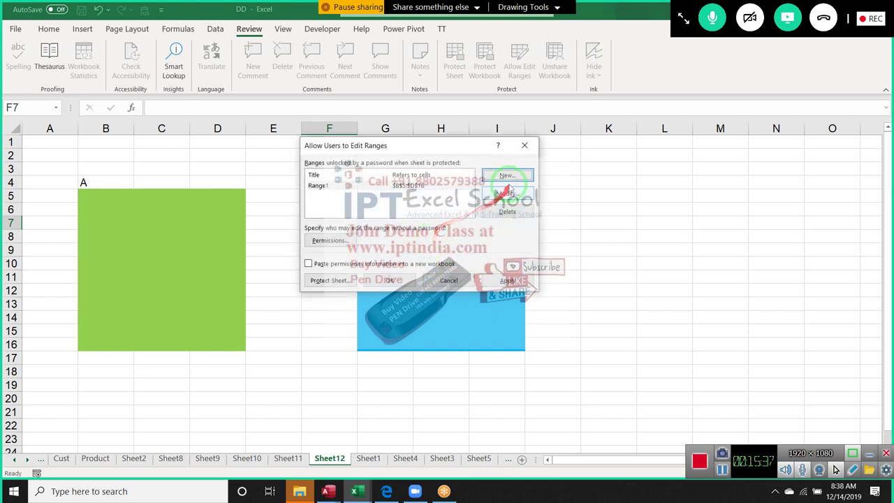
Step: Add password-protected Range2 covering G5:I16 and apply both editable ranges
{"action": "left_click", "coordinate": [509, 179]}
{"action": "left_click_drag", "start_coordinate": [409, 160], "coordinate": [222, 88]}
{"action": "left_click", "coordinate": [331, 139]}
{"action": "left_click_drag", "start_coordinate": [363, 195], "coordinate": [493, 340]}
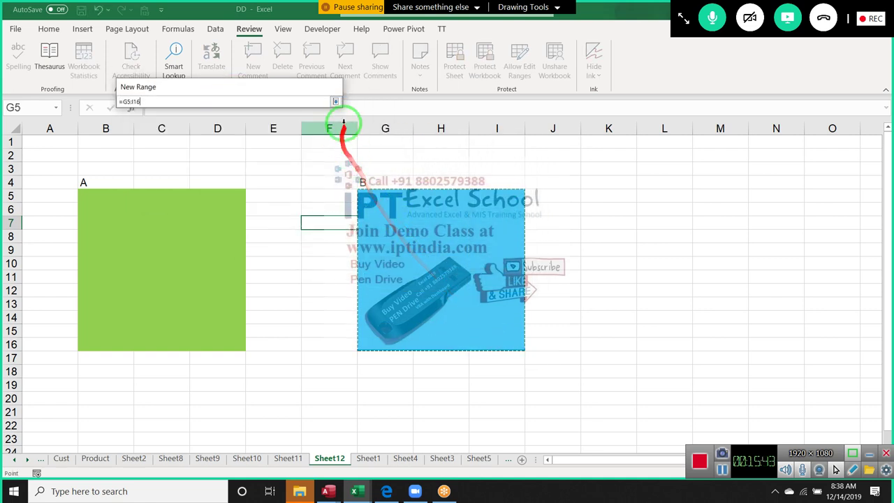
{"action": "left_click", "coordinate": [335, 101]}
{"action": "left_click", "coordinate": [217, 164]}
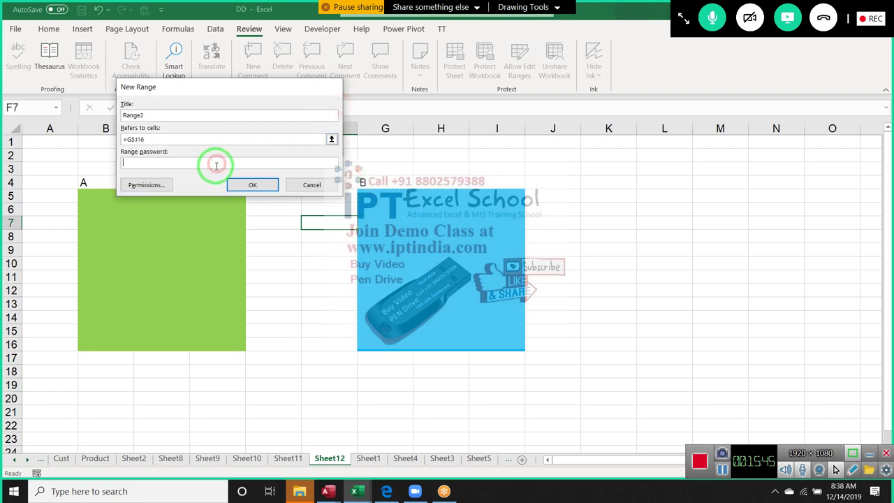
{"action": "left_click", "coordinate": [253, 184]}
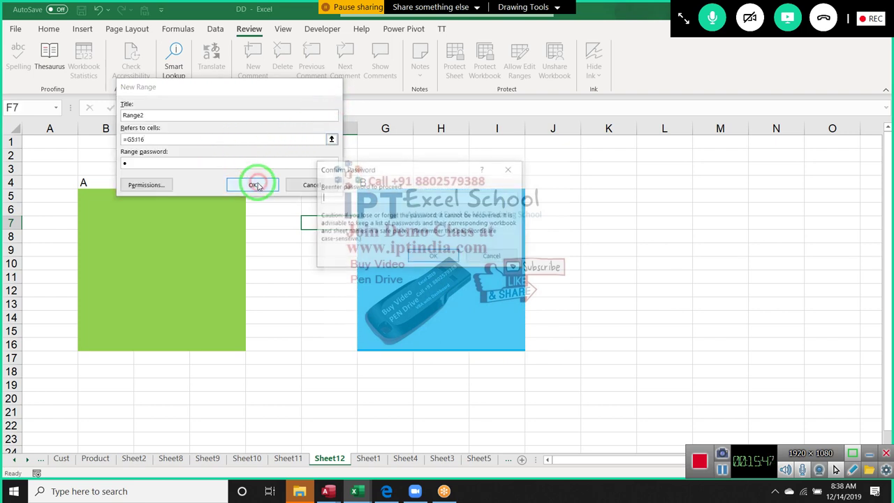
{"action": "left_click", "coordinate": [433, 256]}
{"action": "left_click", "coordinate": [308, 203]}
{"action": "left_click", "coordinate": [199, 203]}
Step: Enter 'd' in cell D7
{"action": "left_click", "coordinate": [239, 222]}
{"action": "type", "text": "d"}
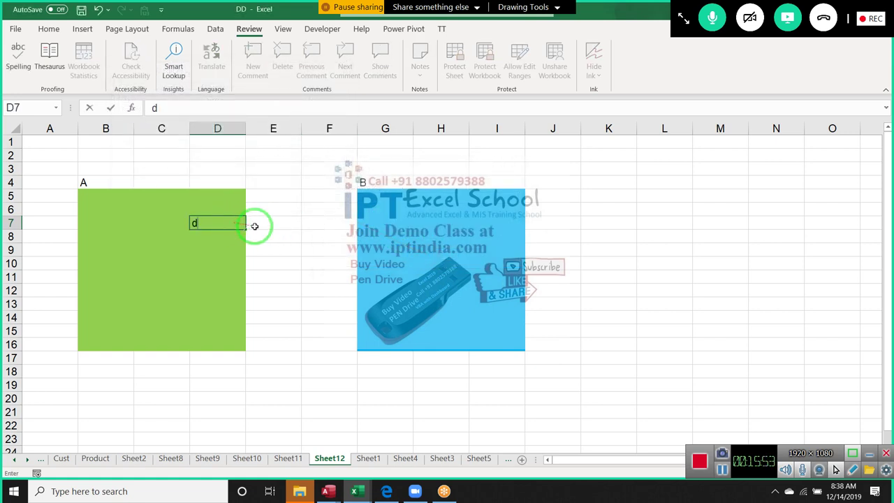
{"action": "left_click", "coordinate": [375, 245]}
Step: Protect Sheet12 from its tab menu with default Protect Sheet settings
{"action": "left_click", "coordinate": [299, 235]}
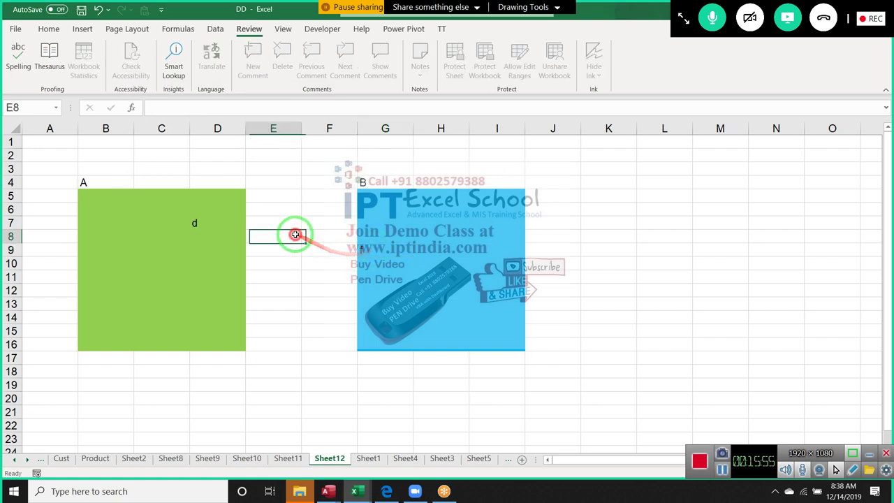
{"action": "right_click", "coordinate": [334, 458]}
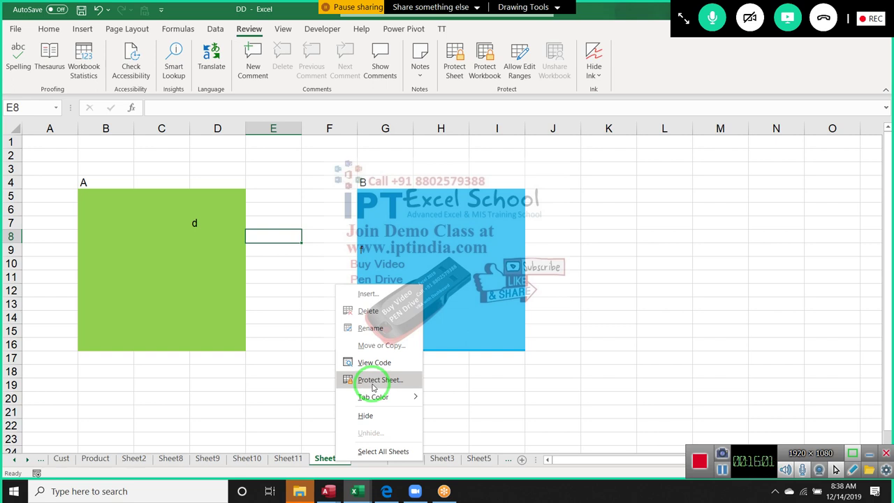
{"action": "left_click", "coordinate": [374, 383]}
{"action": "left_click", "coordinate": [363, 450]}
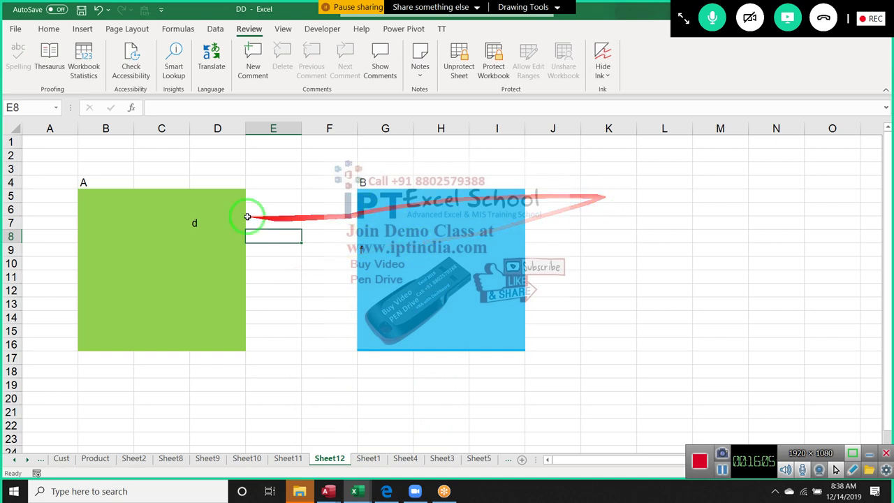
{"action": "left_click", "coordinate": [186, 201]}
Step: Test locked cell D3, then unlock the green range with its password via B8
{"action": "left_click", "coordinate": [229, 167]}
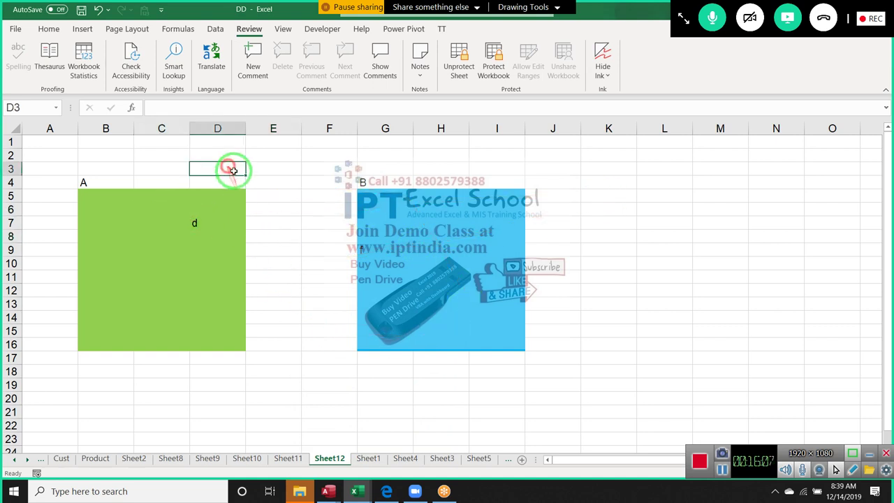
{"action": "left_click", "coordinate": [230, 167]}
{"action": "left_click", "coordinate": [451, 277]}
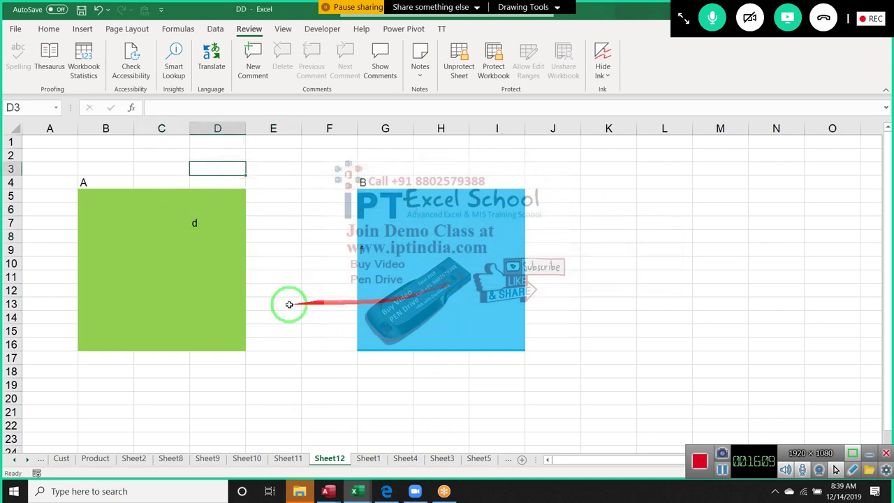
{"action": "left_click", "coordinate": [126, 233]}
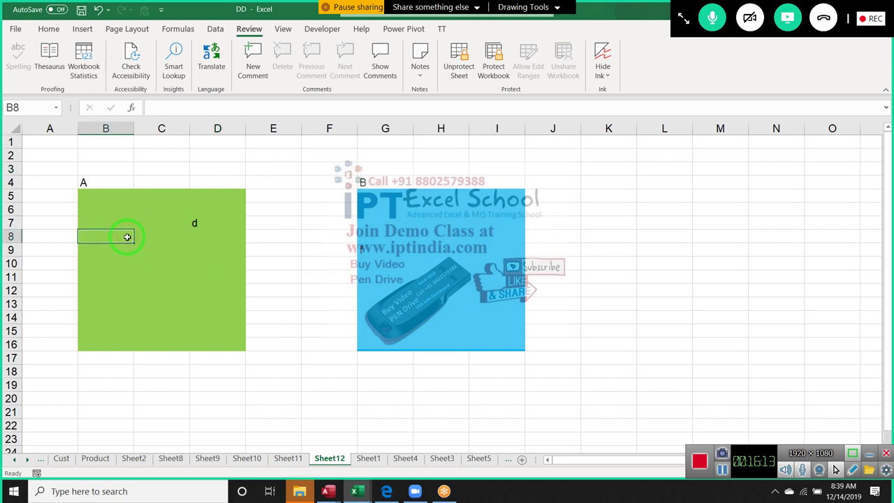
{"action": "double_click", "coordinate": [127, 237]}
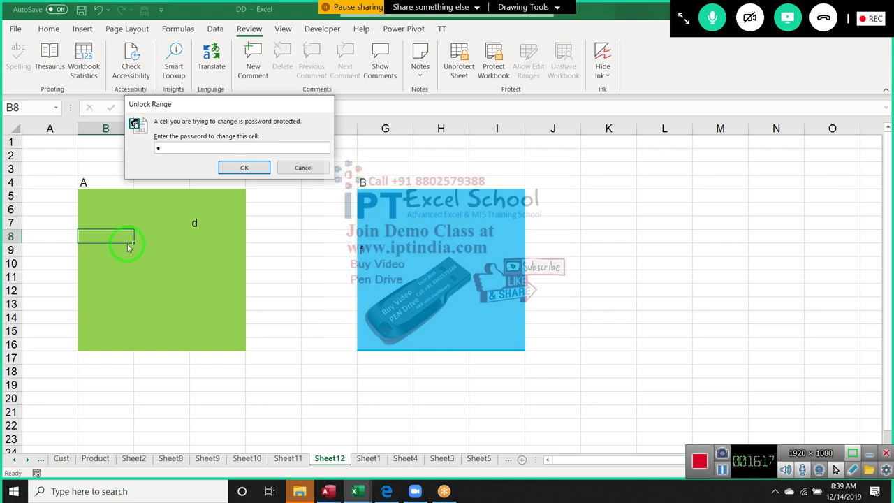
{"action": "left_click", "coordinate": [229, 167]}
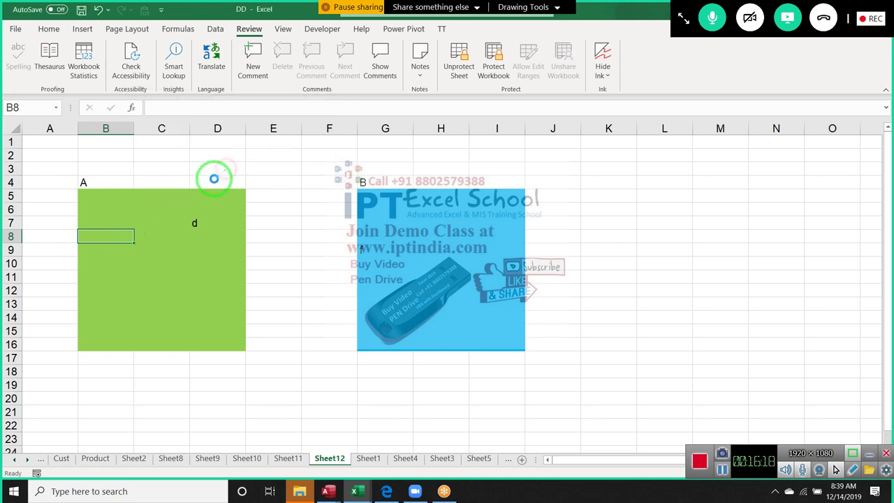
Step: Type dsaf in C6, asd in B8, sd in C9 and dsaf in C10
{"action": "left_click", "coordinate": [143, 211]}
{"action": "type", "text": "dsaf"}
{"action": "left_click", "coordinate": [130, 237]}
{"action": "type", "text": "asd"}
{"action": "left_click", "coordinate": [165, 272]}
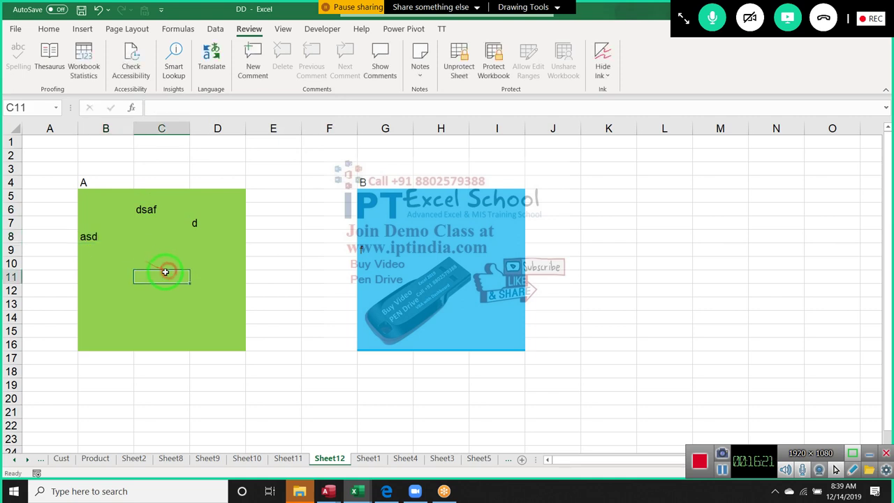
{"action": "left_click", "coordinate": [182, 246]}
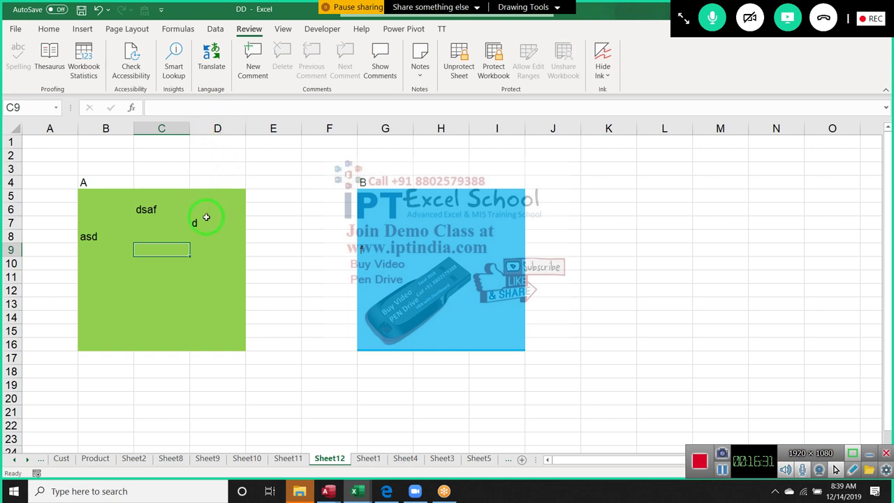
{"action": "type", "text": "sd"}
{"action": "key", "text": "Return"}
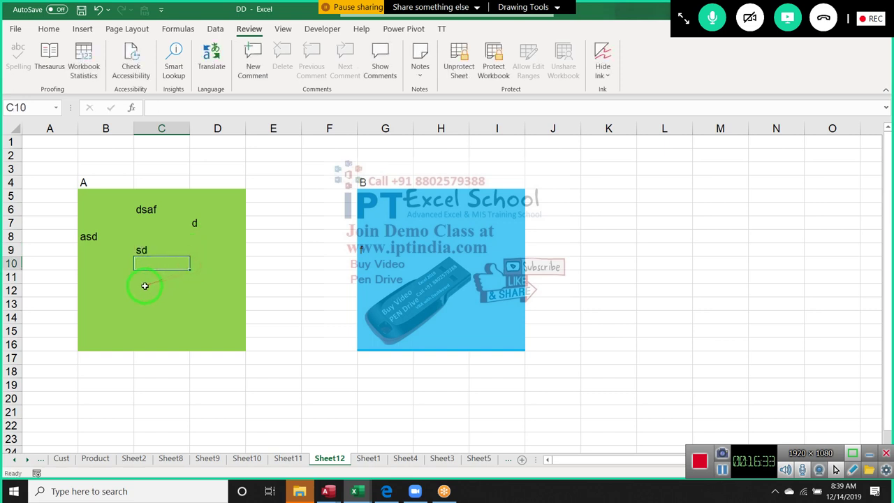
{"action": "type", "text": "ds"}
{"action": "left_click", "coordinate": [181, 287]}
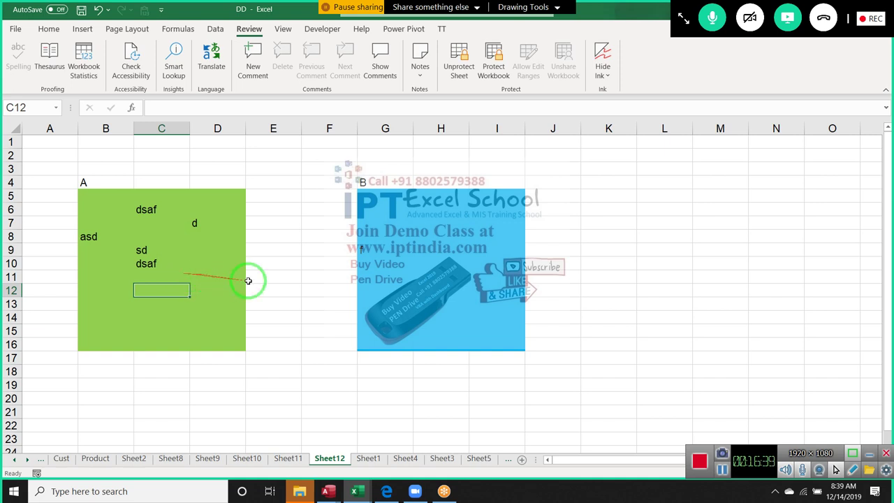
{"action": "left_click", "coordinate": [389, 264]}
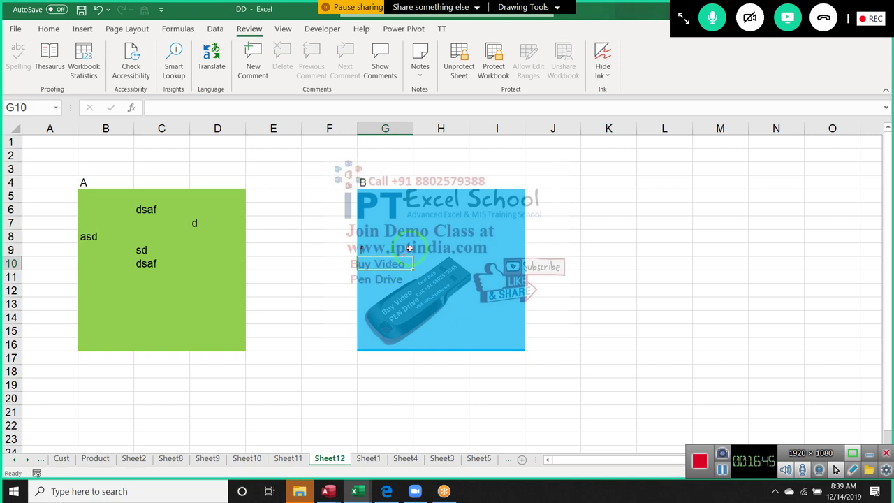
{"action": "key", "text": "F2"}
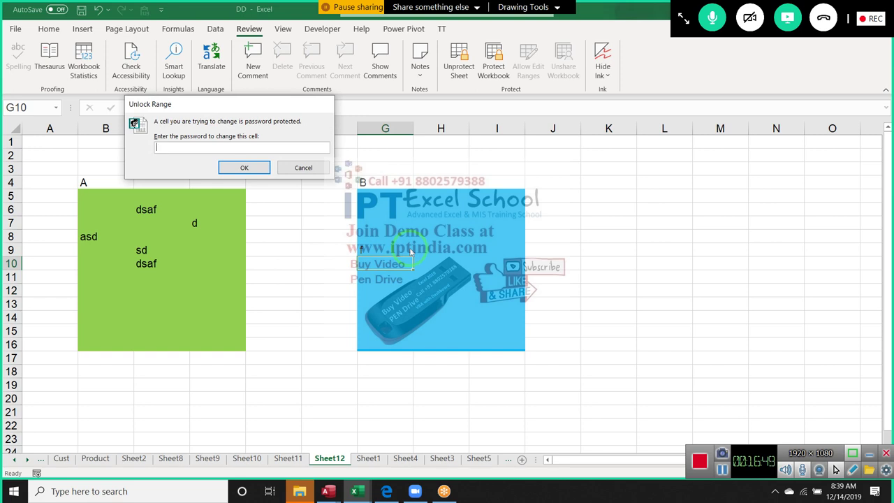
{"action": "left_click_drag", "start_coordinate": [204, 106], "coordinate": [239, 106]}
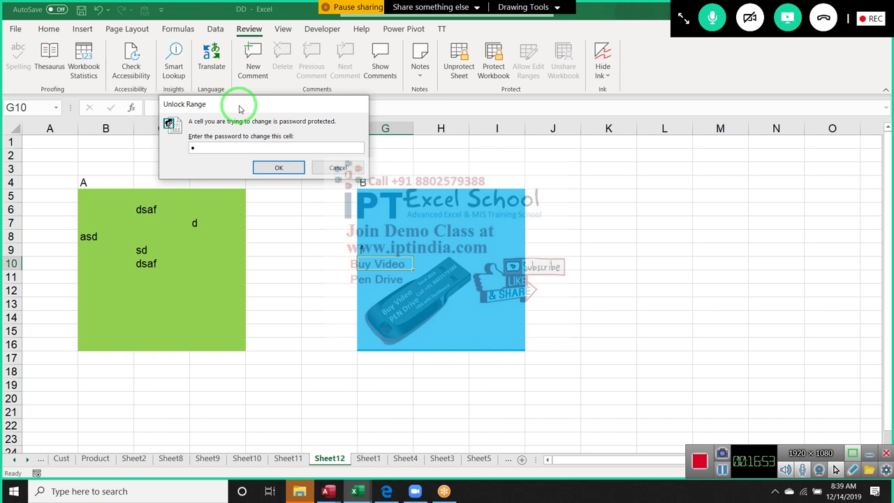
{"action": "key", "text": "Return"}
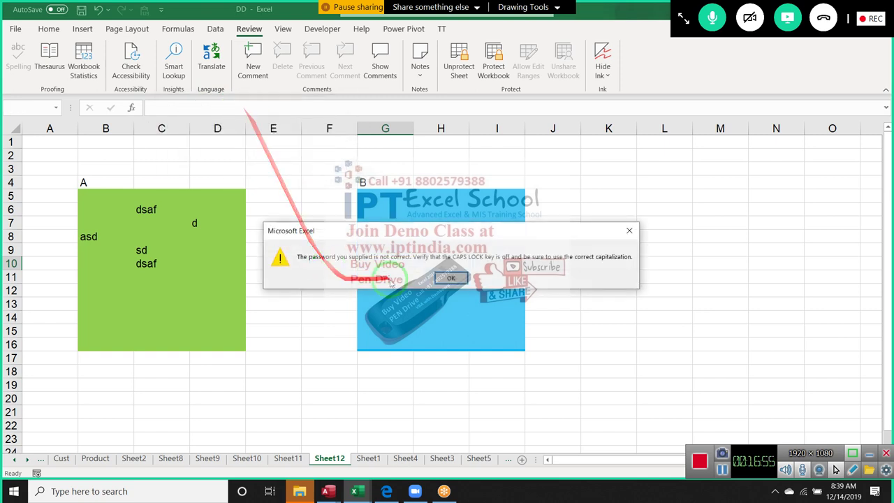
{"action": "left_click", "coordinate": [451, 279]}
{"action": "left_click_drag", "start_coordinate": [370, 224], "coordinate": [480, 300]}
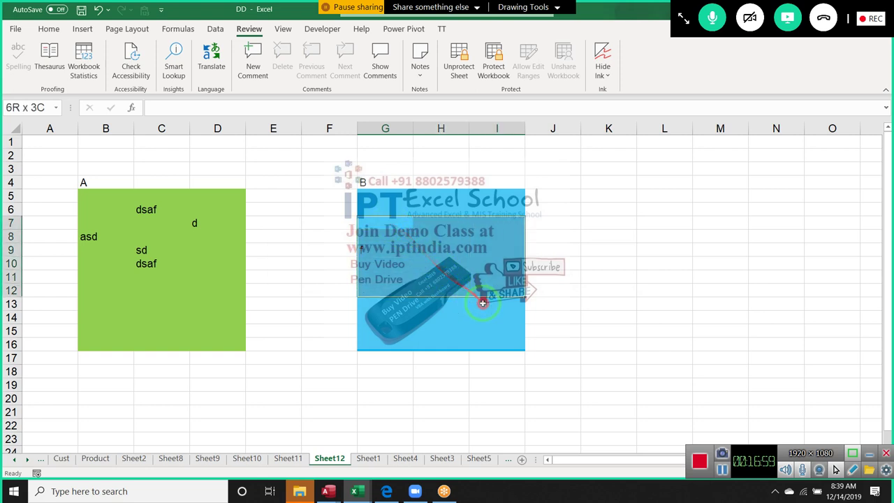
{"action": "left_click_drag", "start_coordinate": [86, 250], "coordinate": [214, 305]}
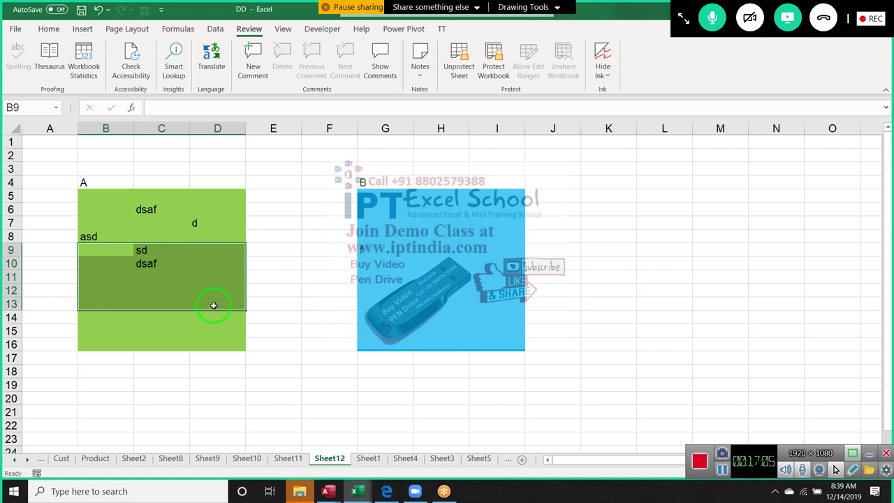
{"action": "left_click", "coordinate": [275, 286]}
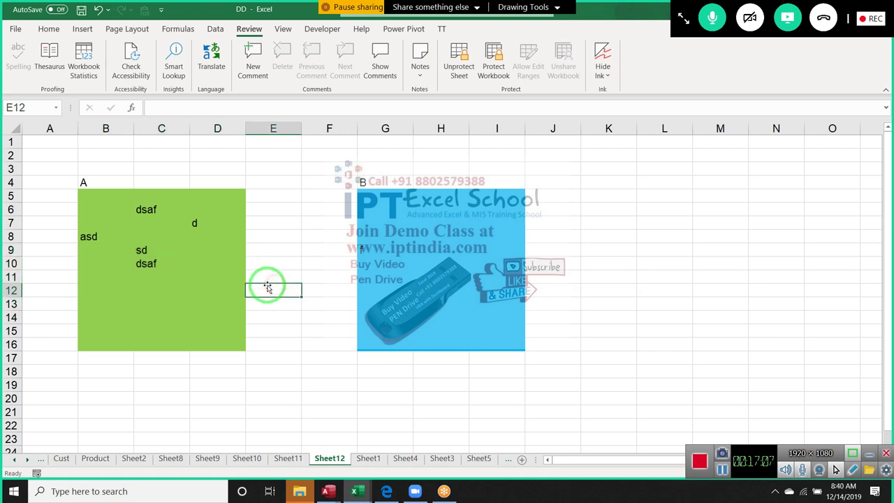
Step: Protect the workbook structure with no password and verify sheet-tab actions are disabled
{"action": "right_click", "coordinate": [338, 464]}
{"action": "mouse_move", "coordinate": [354, 400]}
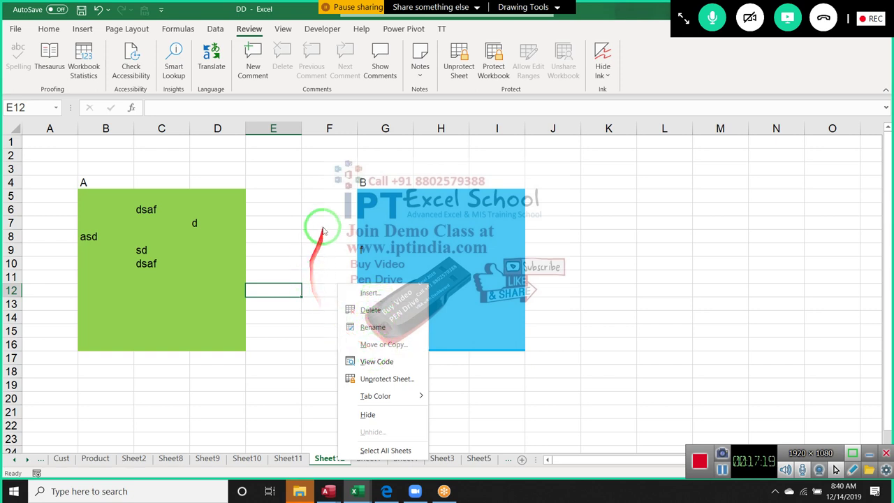
{"action": "key", "text": "Escape"}
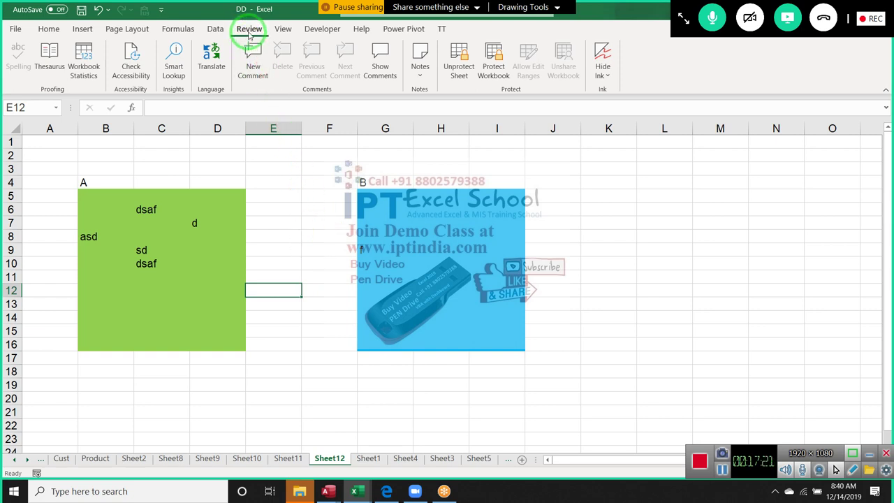
{"action": "left_click", "coordinate": [487, 73]}
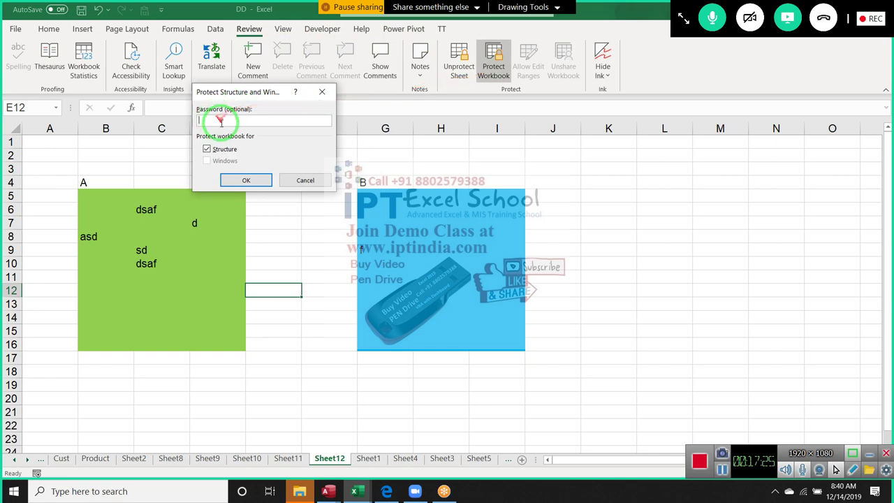
{"action": "left_click", "coordinate": [245, 179]}
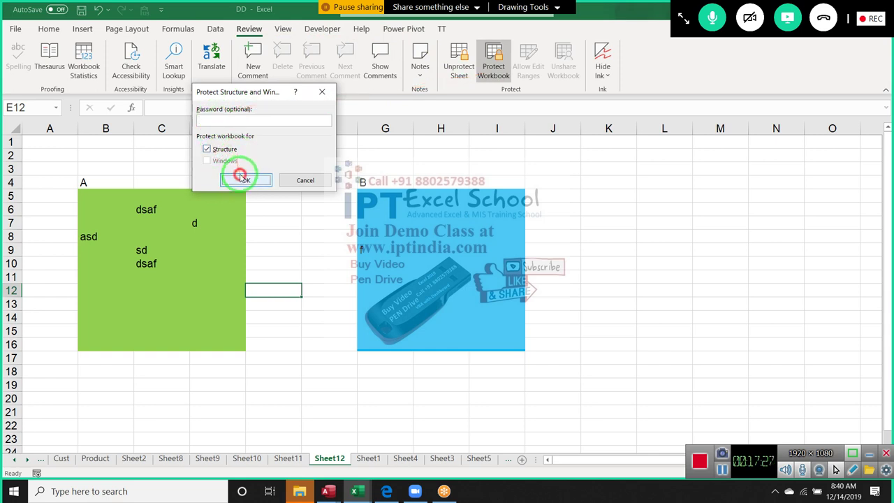
{"action": "right_click", "coordinate": [319, 459]}
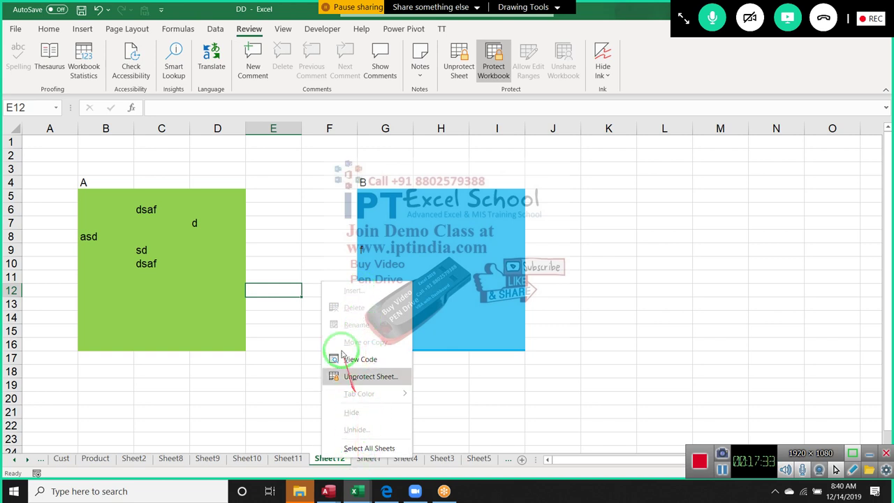
{"action": "left_click", "coordinate": [314, 240]}
{"action": "left_click", "coordinate": [312, 368]}
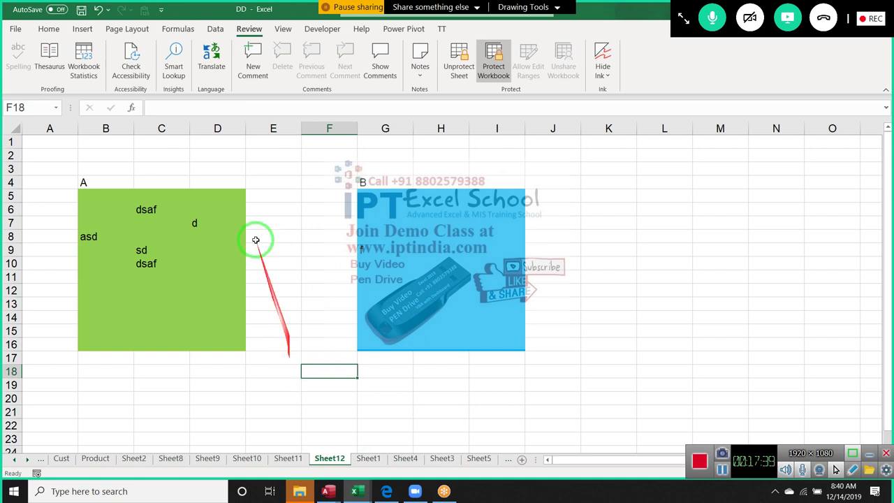
Step: Open the Save As dialog for DD in New folder and expand its Tools list
{"action": "left_click", "coordinate": [16, 29]}
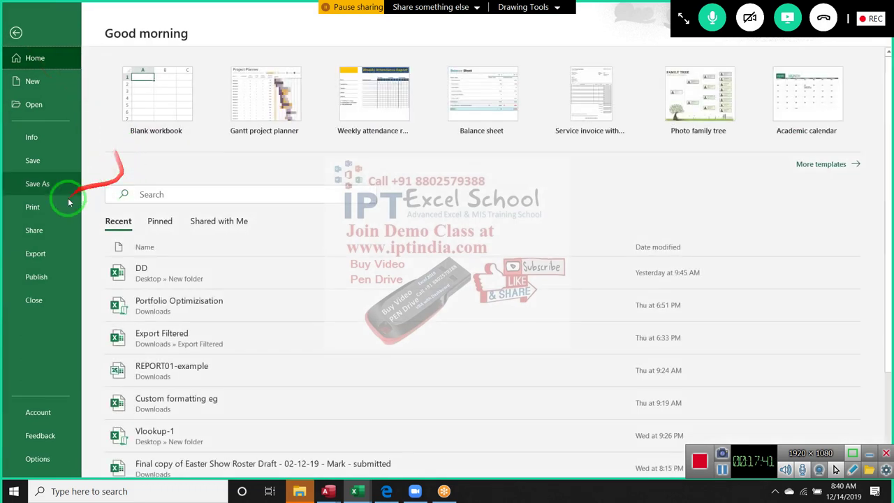
{"action": "left_click", "coordinate": [66, 188]}
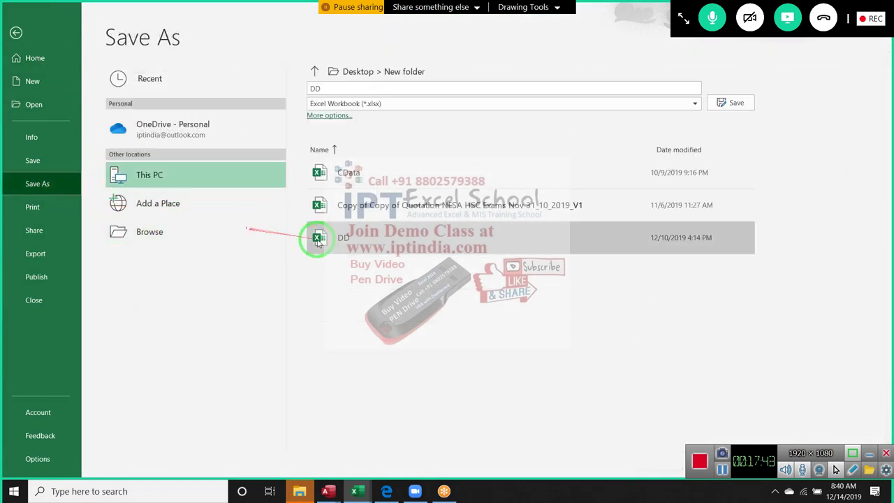
{"action": "left_click", "coordinate": [206, 242]}
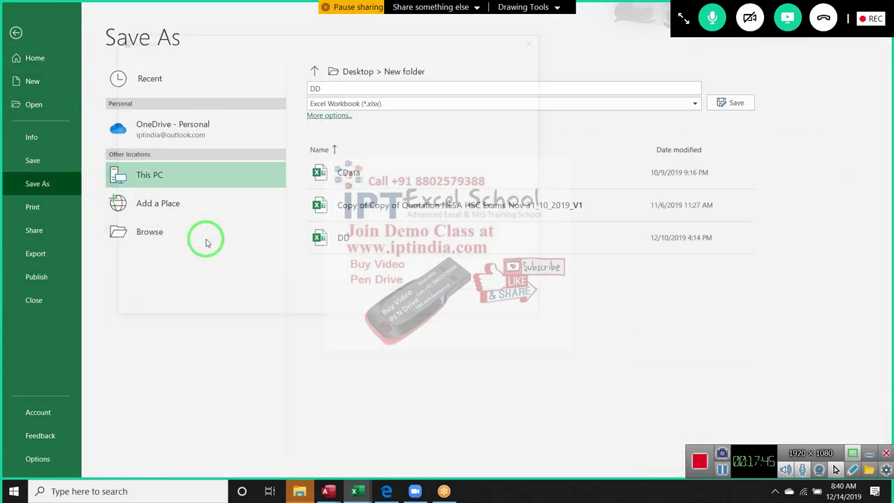
{"action": "left_click", "coordinate": [417, 308]}
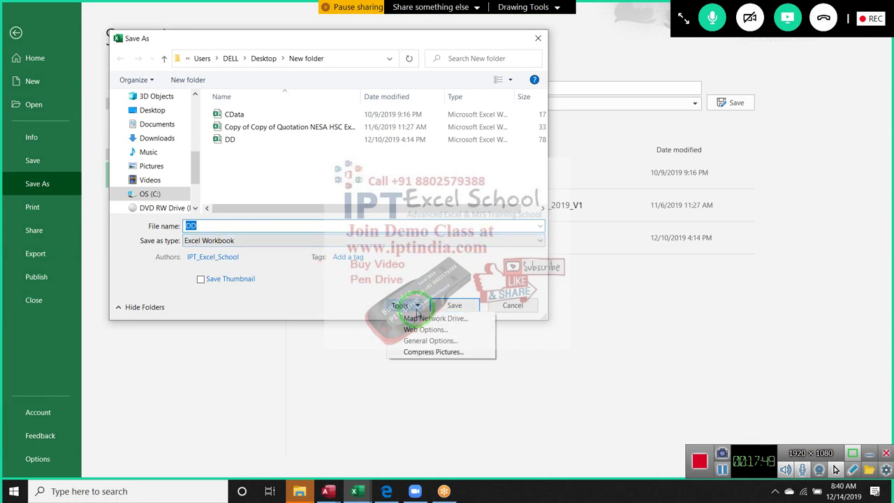
Step: Review General Options' open and modify password fields, then cancel it and Save As
{"action": "left_click", "coordinate": [429, 340]}
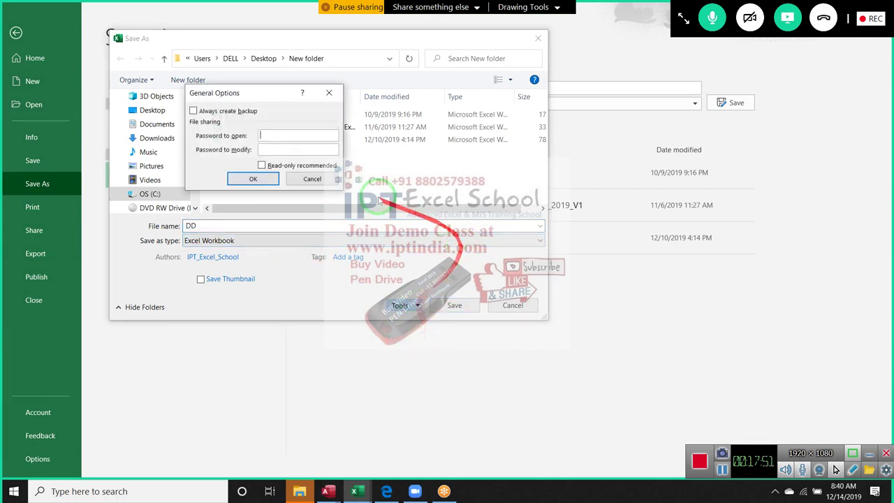
{"action": "left_click_drag", "start_coordinate": [259, 93], "coordinate": [410, 121]}
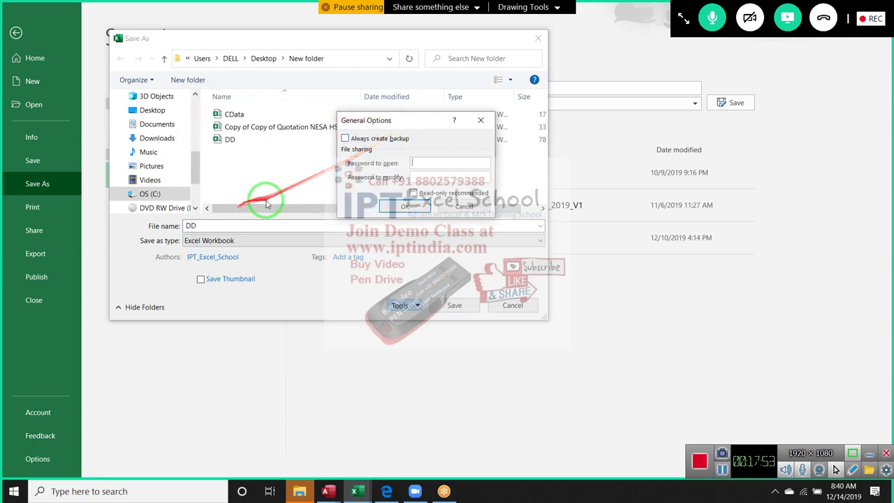
{"action": "left_click", "coordinate": [424, 179]}
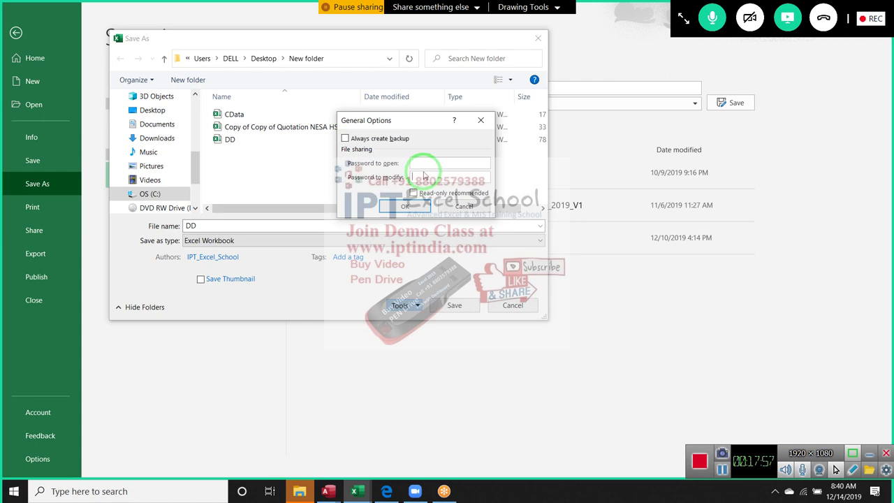
{"action": "left_click", "coordinate": [423, 164]}
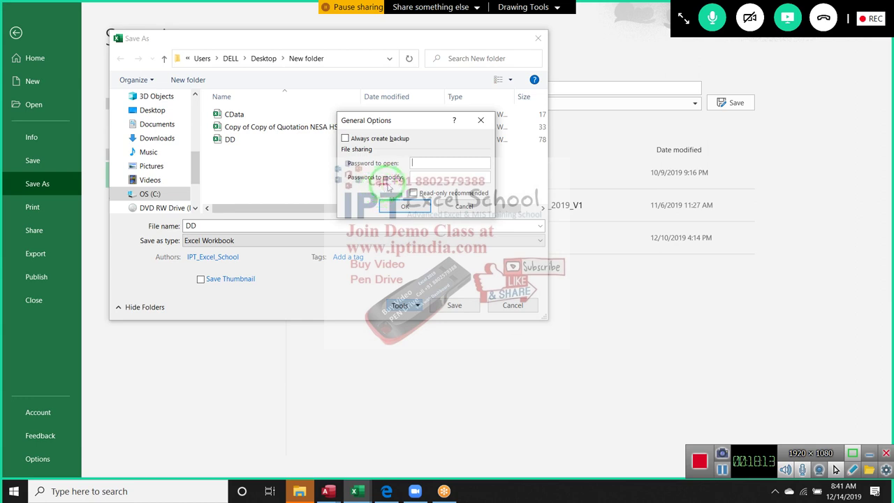
{"action": "left_click_drag", "start_coordinate": [386, 128], "coordinate": [351, 116]}
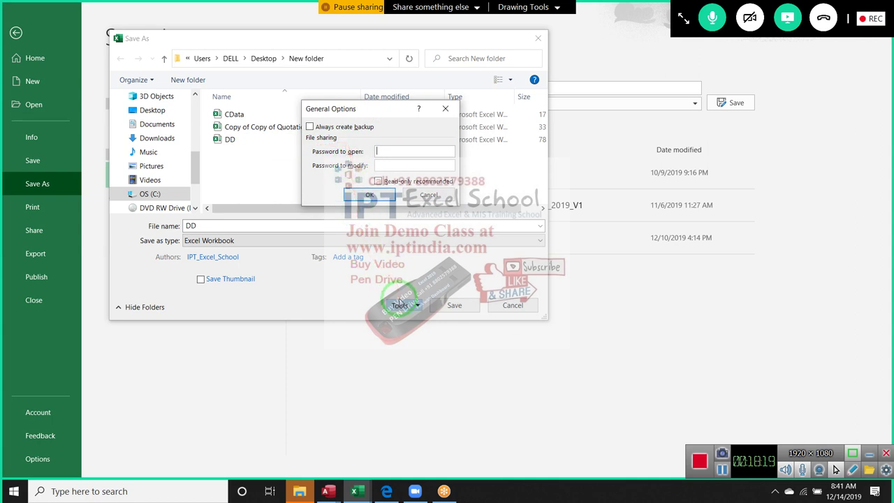
{"action": "left_click", "coordinate": [416, 198]}
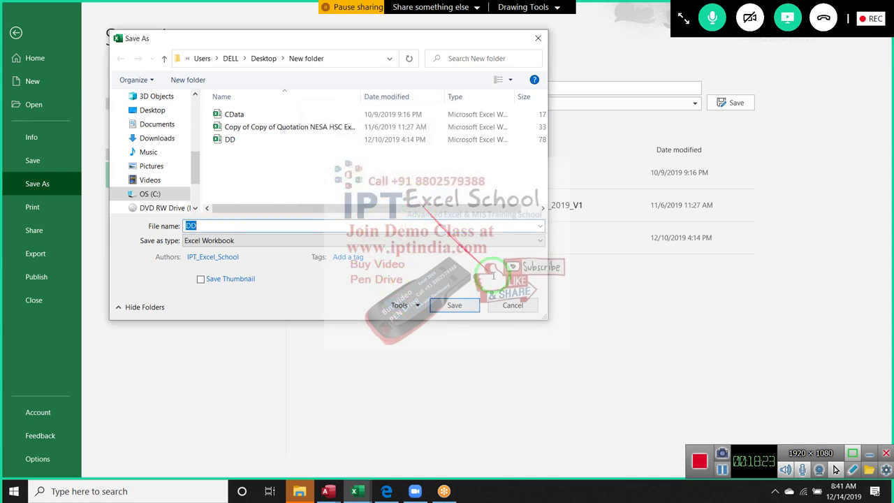
{"action": "left_click", "coordinate": [514, 308]}
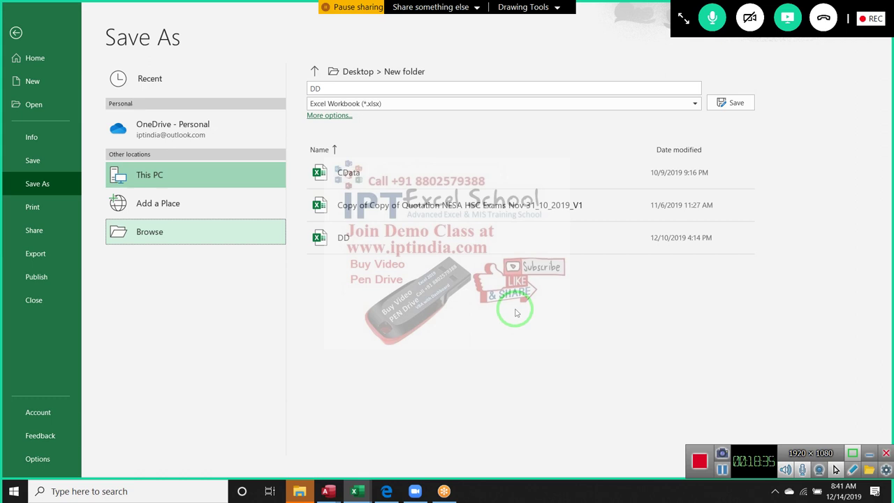
Step: View Info's Protect Workbook status, cancel Encrypt with Password, and restore the Excel window
{"action": "left_click", "coordinate": [47, 137]}
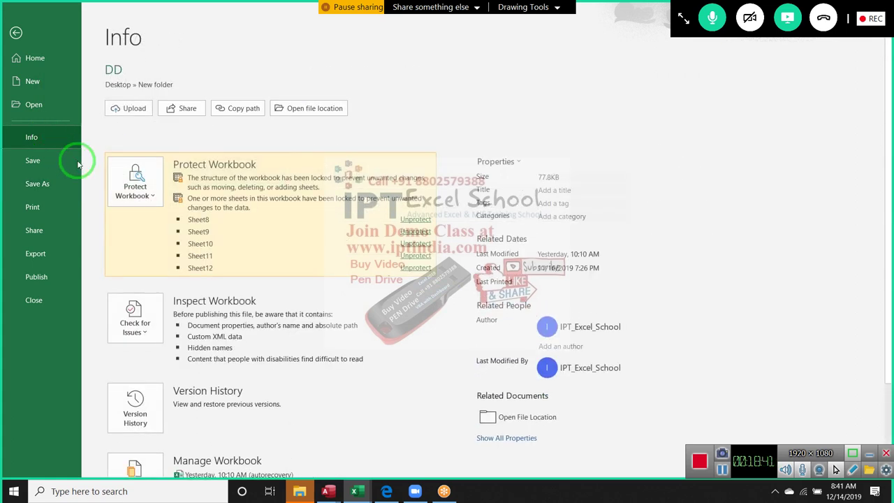
{"action": "left_click", "coordinate": [152, 199]}
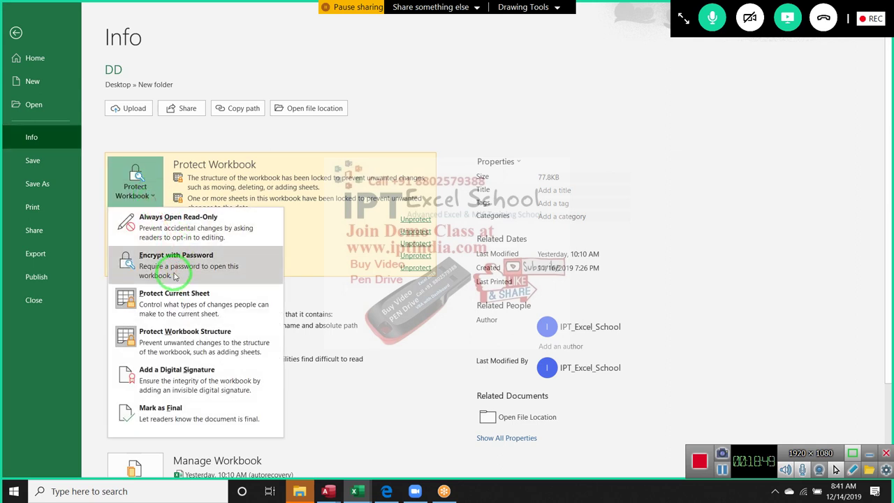
{"action": "left_click", "coordinate": [175, 275]}
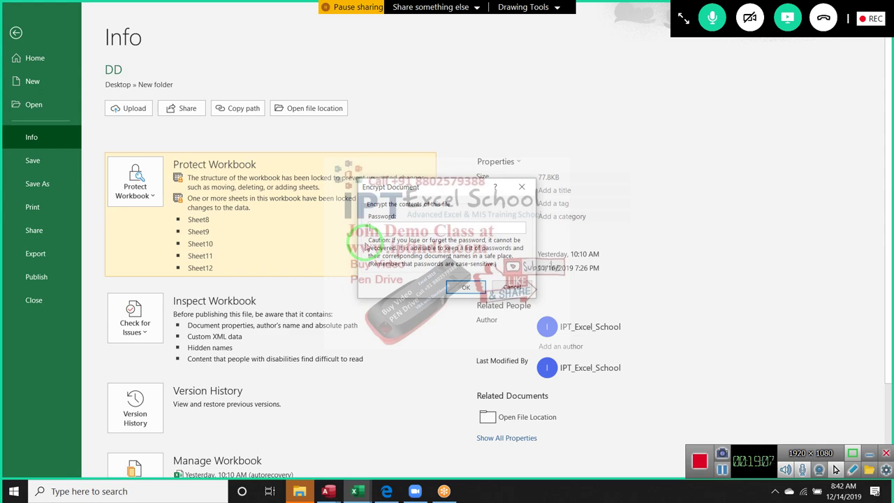
{"action": "left_click", "coordinate": [519, 291]}
{"action": "double_click", "coordinate": [226, 16]}
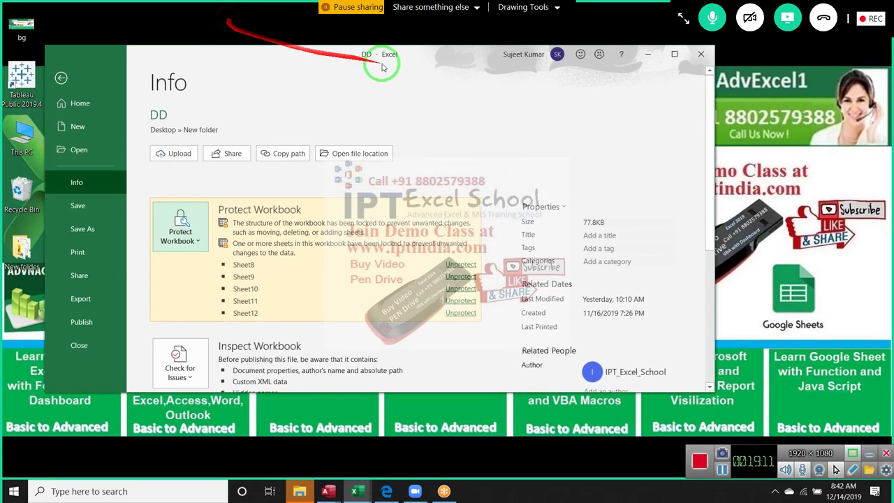
Step: Close DD without saving, then switch to Book5 and cancel its close prompt
{"action": "left_click", "coordinate": [703, 53]}
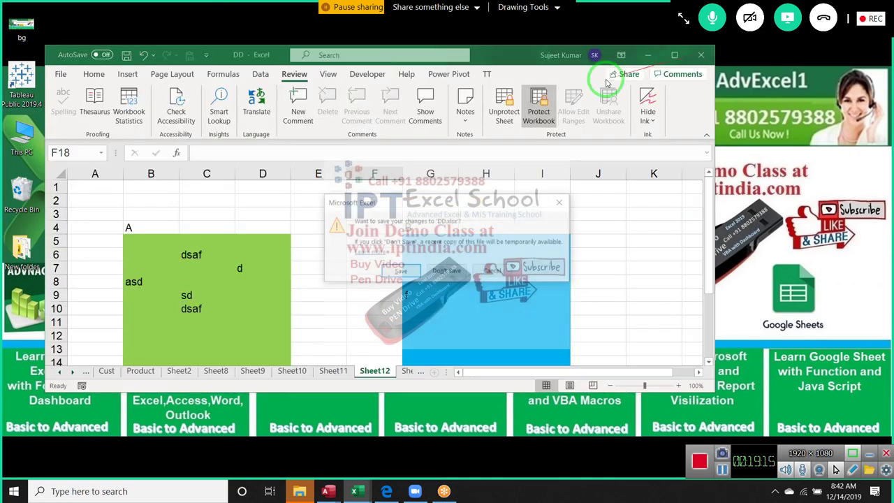
{"action": "left_click", "coordinate": [452, 272]}
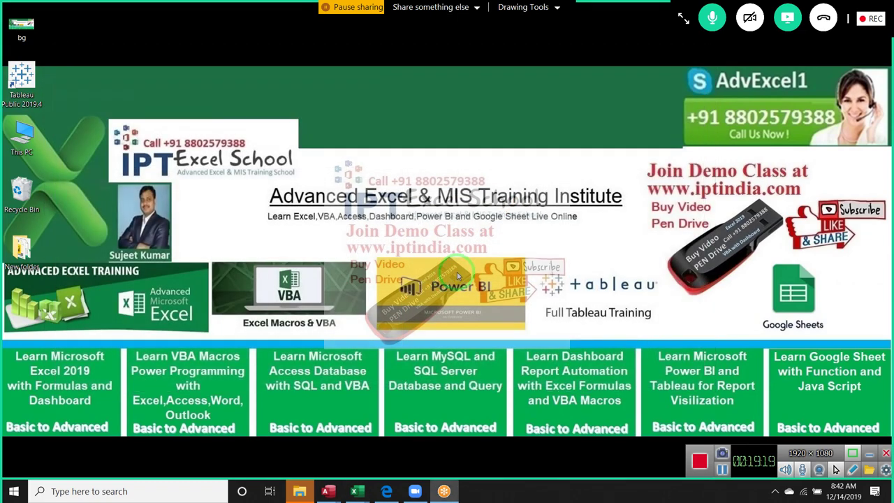
{"action": "mouse_move", "coordinate": [358, 491]}
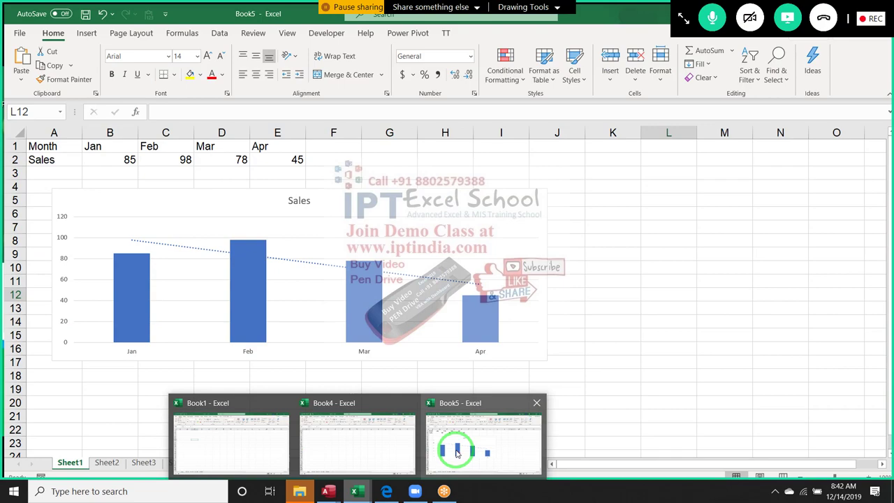
{"action": "left_click", "coordinate": [451, 436]}
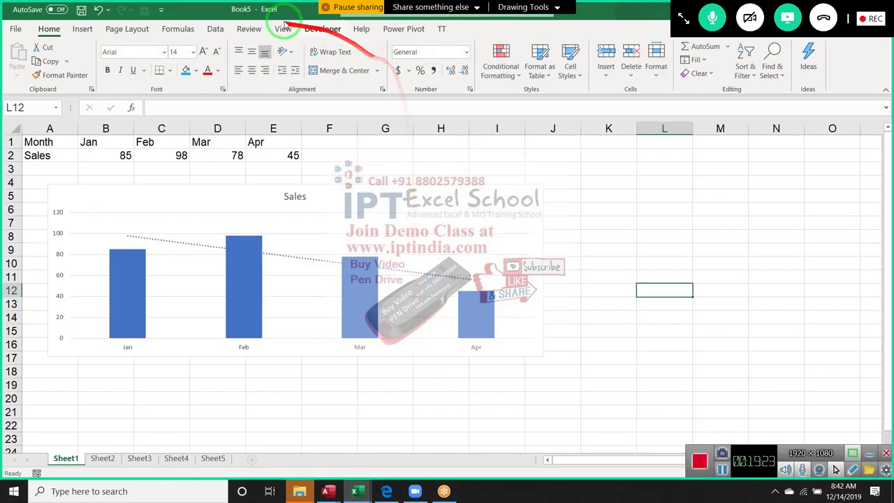
{"action": "left_click_drag", "start_coordinate": [236, 8], "coordinate": [226, 74]}
{"action": "left_click", "coordinate": [635, 66]}
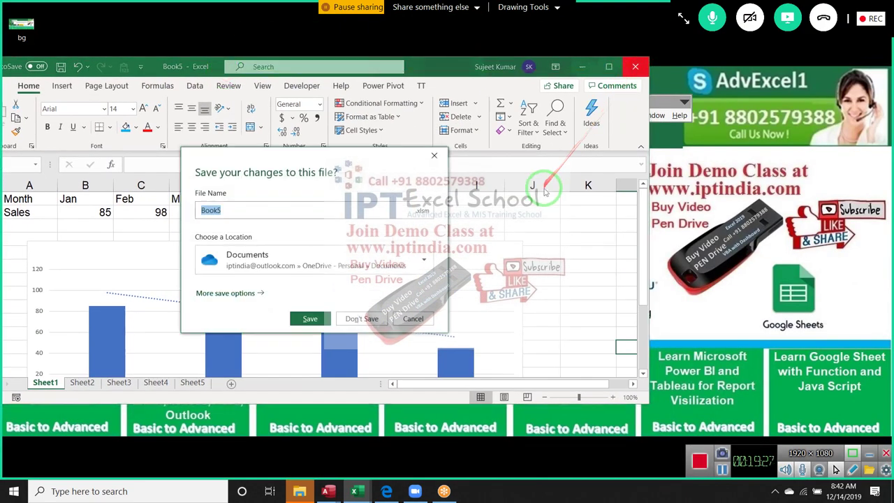
{"action": "left_click", "coordinate": [413, 319]}
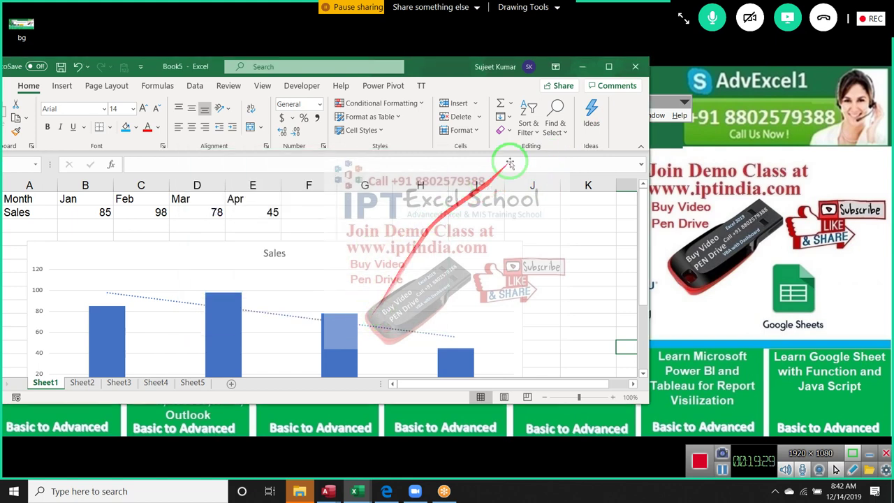